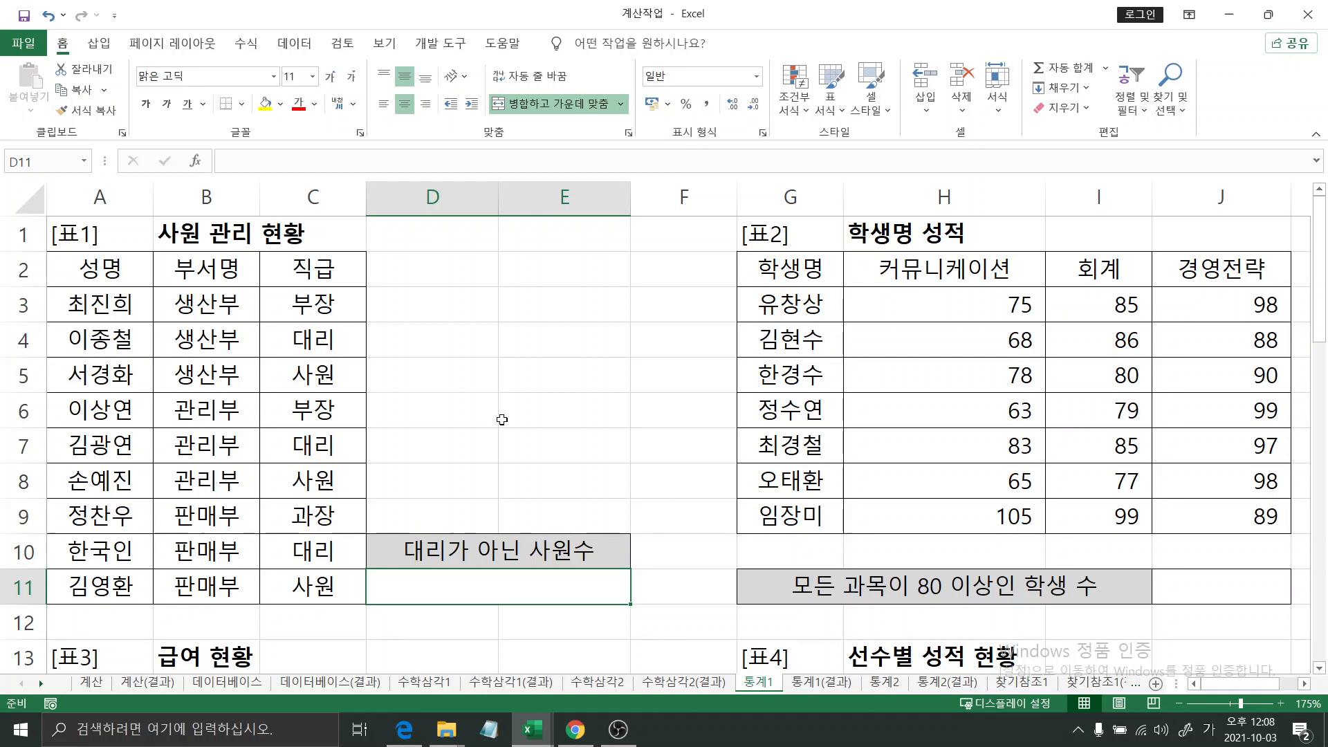
# - Start a COUNTIF formula in merged cell D11 under "대리가 아닌 사원수" and open its function arguments
pyautogui.write('=')
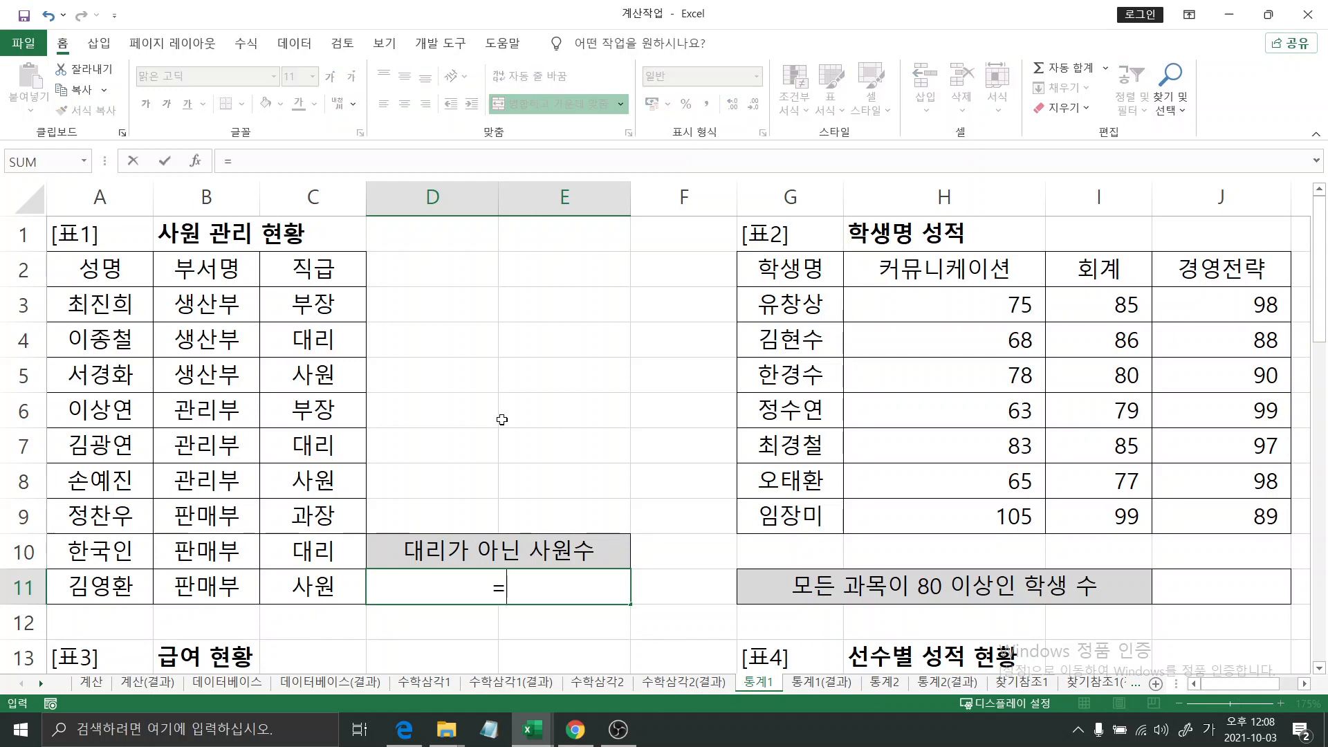
pyautogui.press('Hangul')
pyautogui.write('countif')
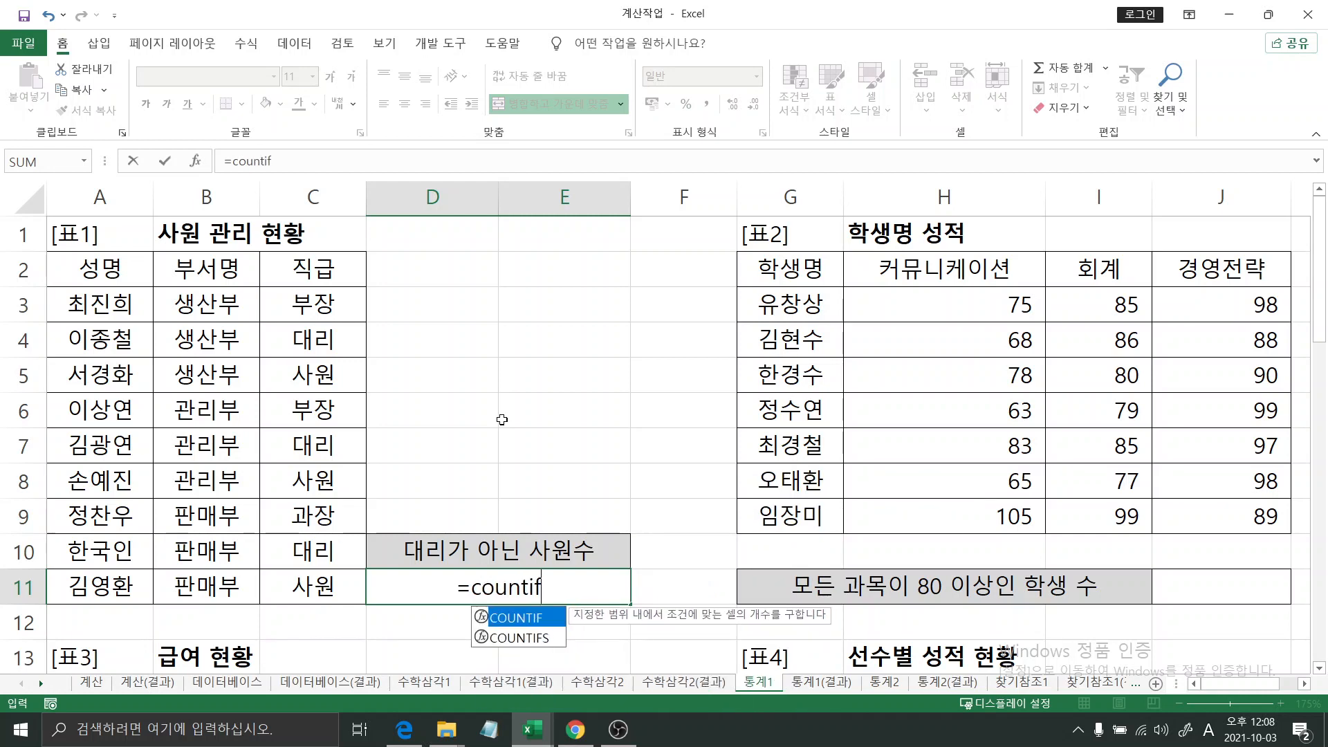
pyautogui.press('Tab')
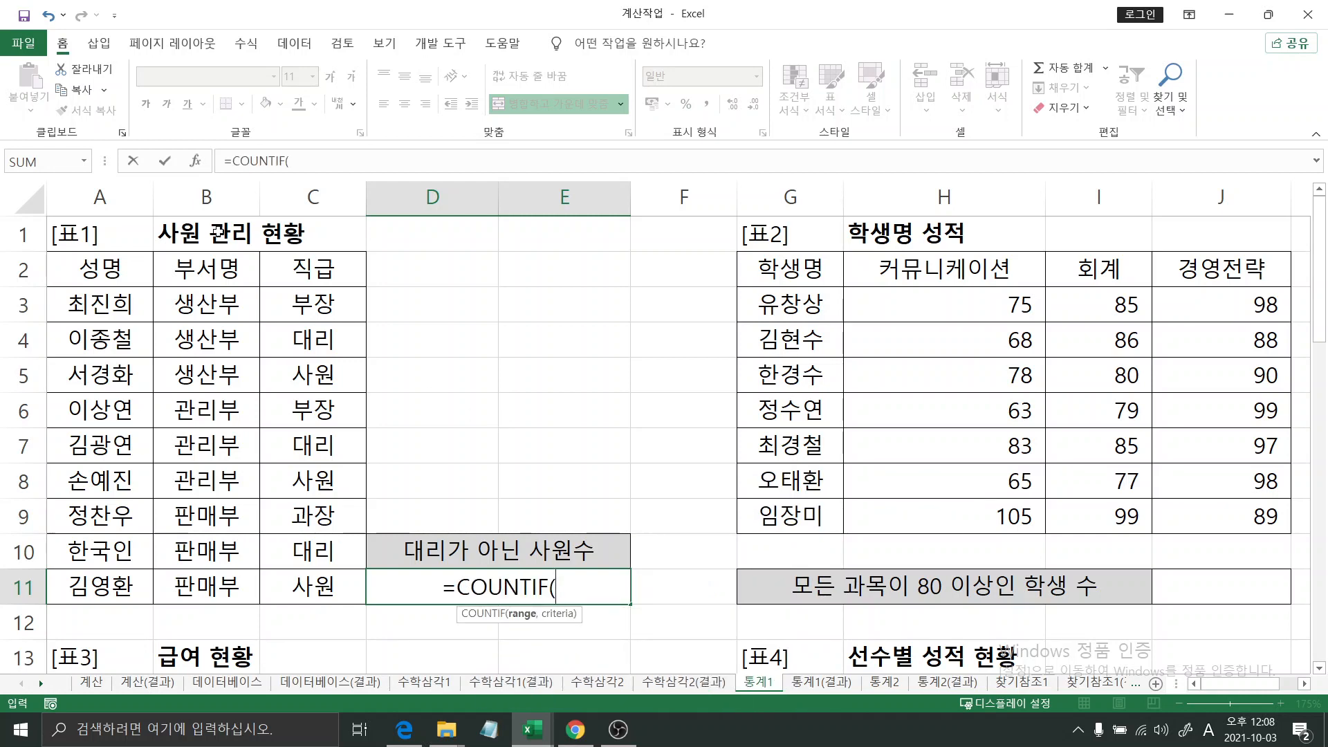
pyautogui.click(195, 162)
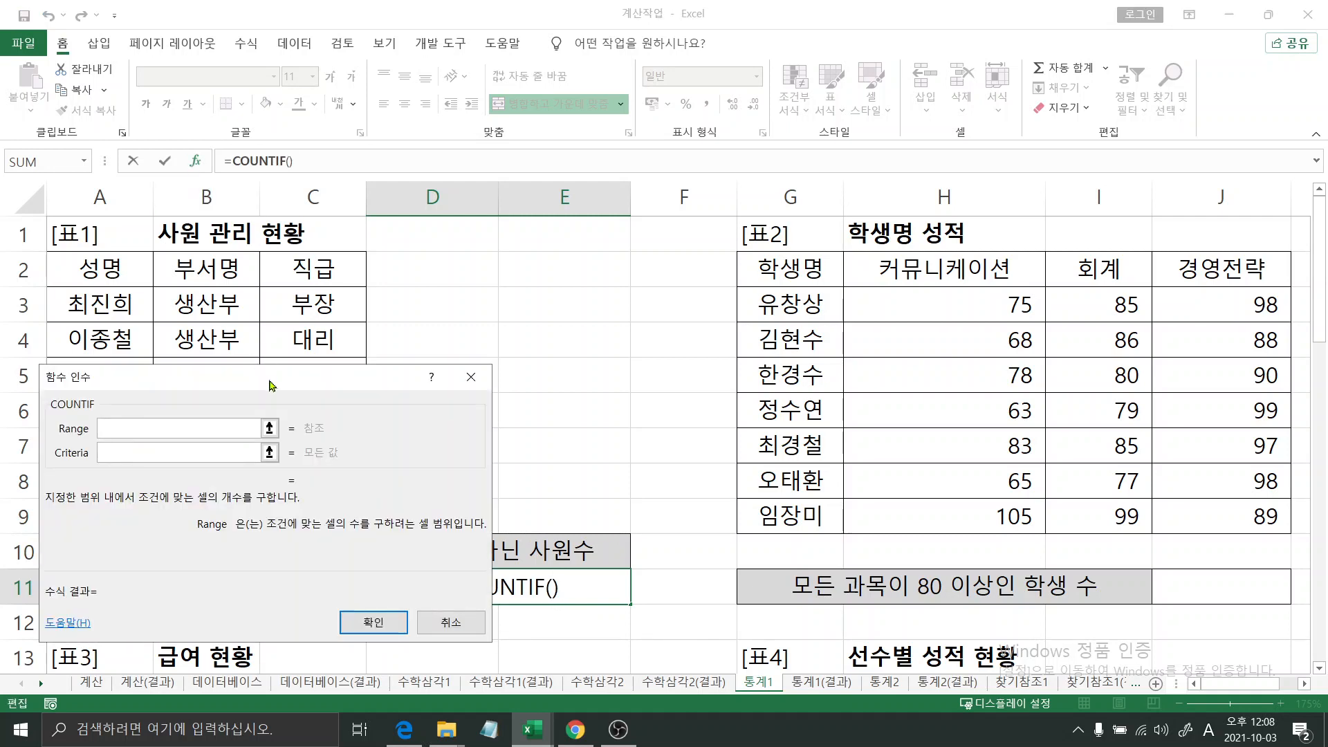
# - Set the COUNTIF range to the 직급 cells C3:C11 of [표1], keeping the arguments dialog clear of the table
pyautogui.moveTo(272, 382); pyautogui.dragTo(873, 238)
pyautogui.click(747, 309)
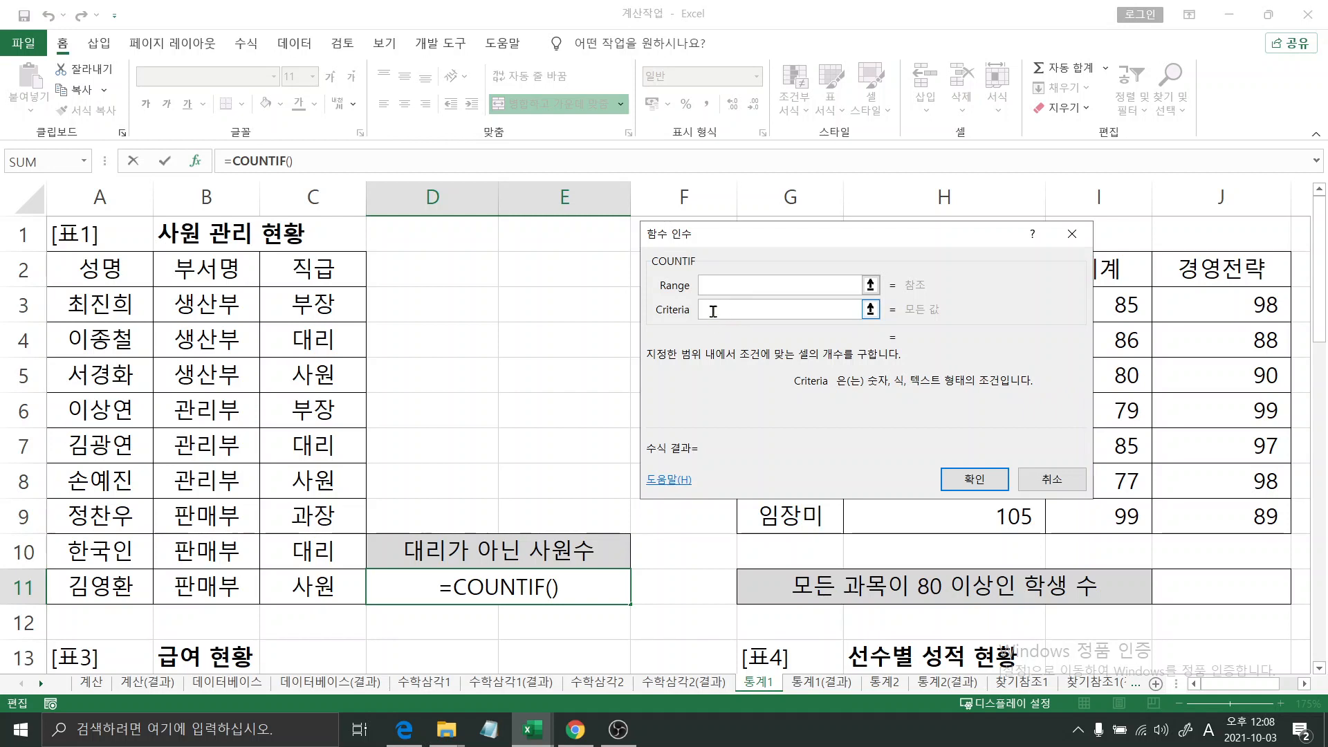
pyautogui.click(719, 286)
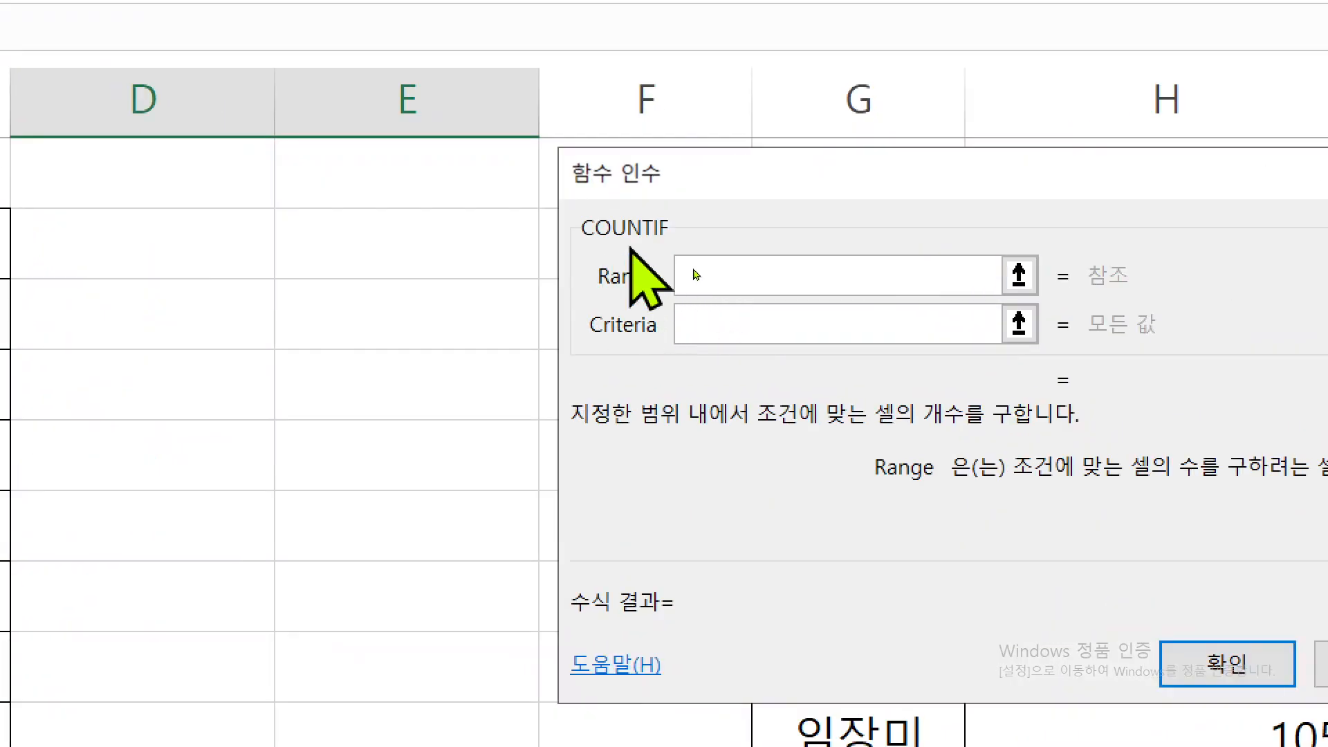
pyautogui.click(706, 315)
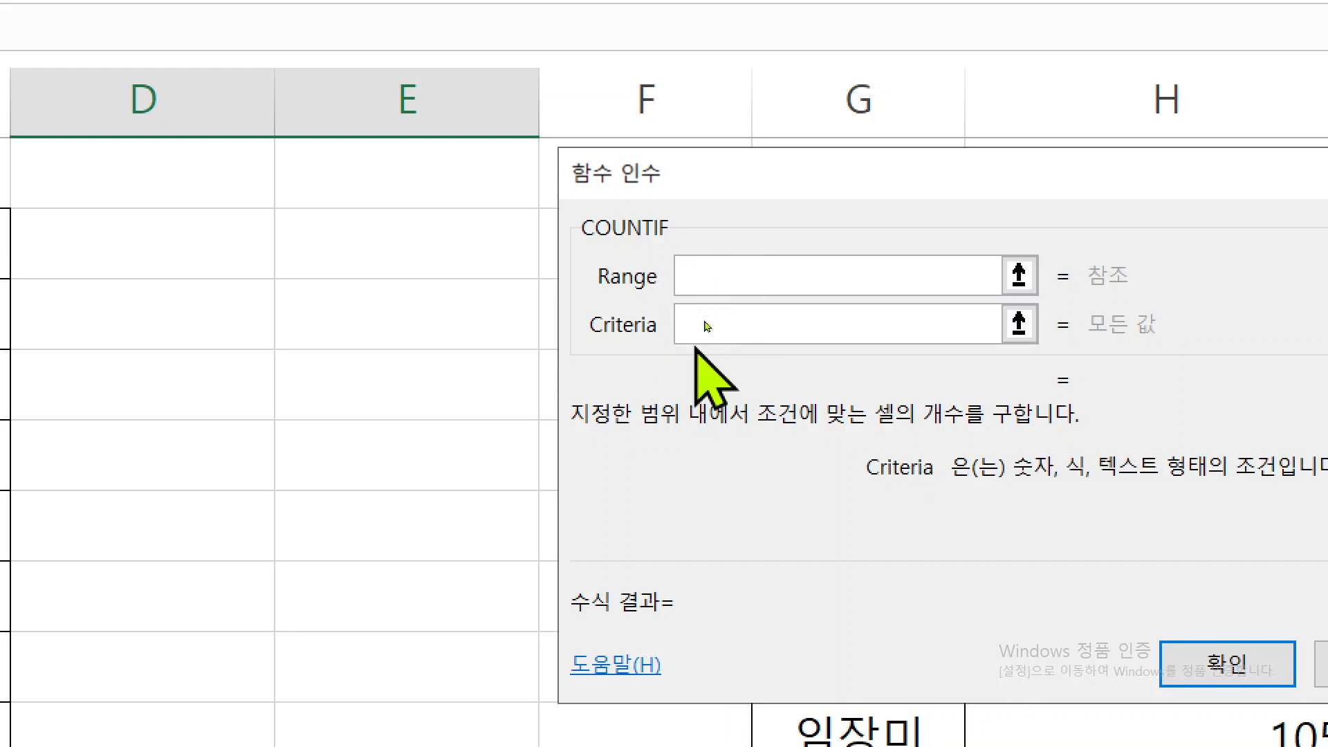
pyautogui.click(703, 275)
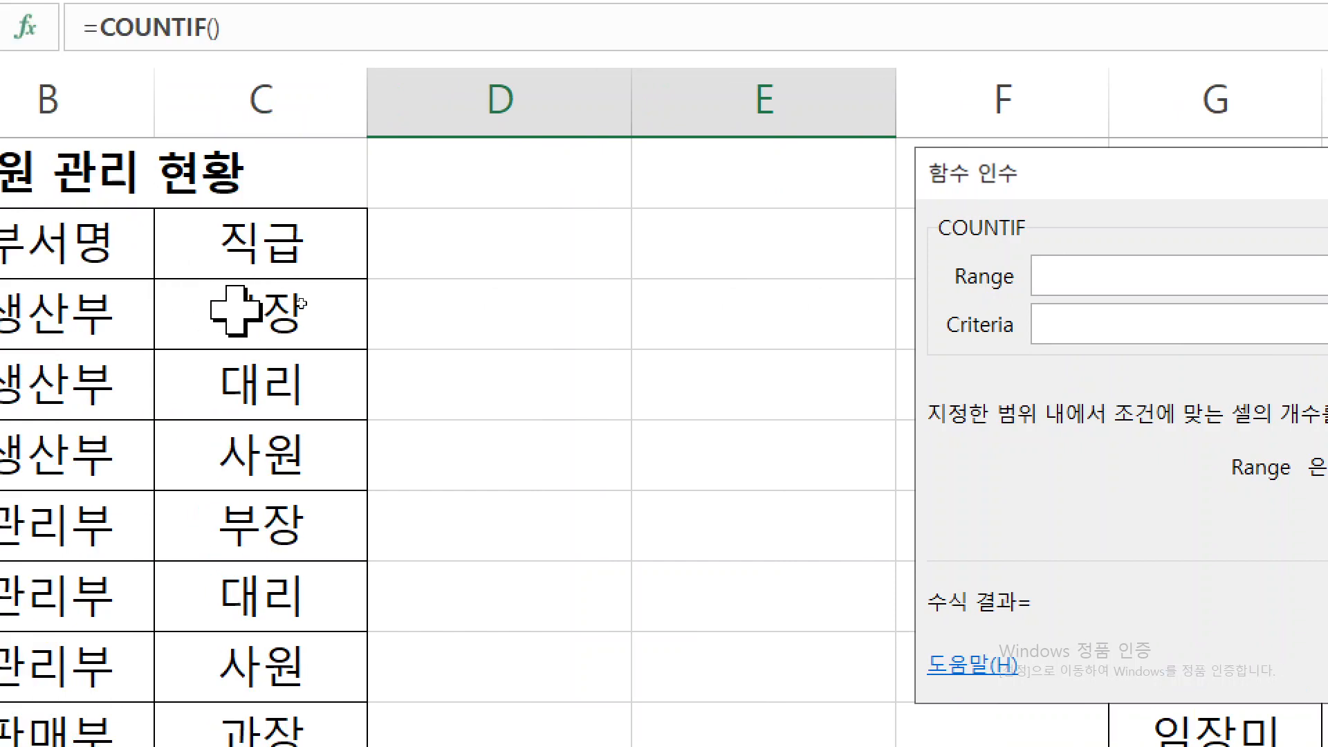
pyautogui.moveTo(238, 311); pyautogui.dragTo(243, 728)
pyautogui.moveTo(243, 650)
pyautogui.mouseDown()
pyautogui.moveTo(258, 665)
pyautogui.moveTo(242, 746)
pyautogui.moveTo(242, 650)
pyautogui.mouseUp()
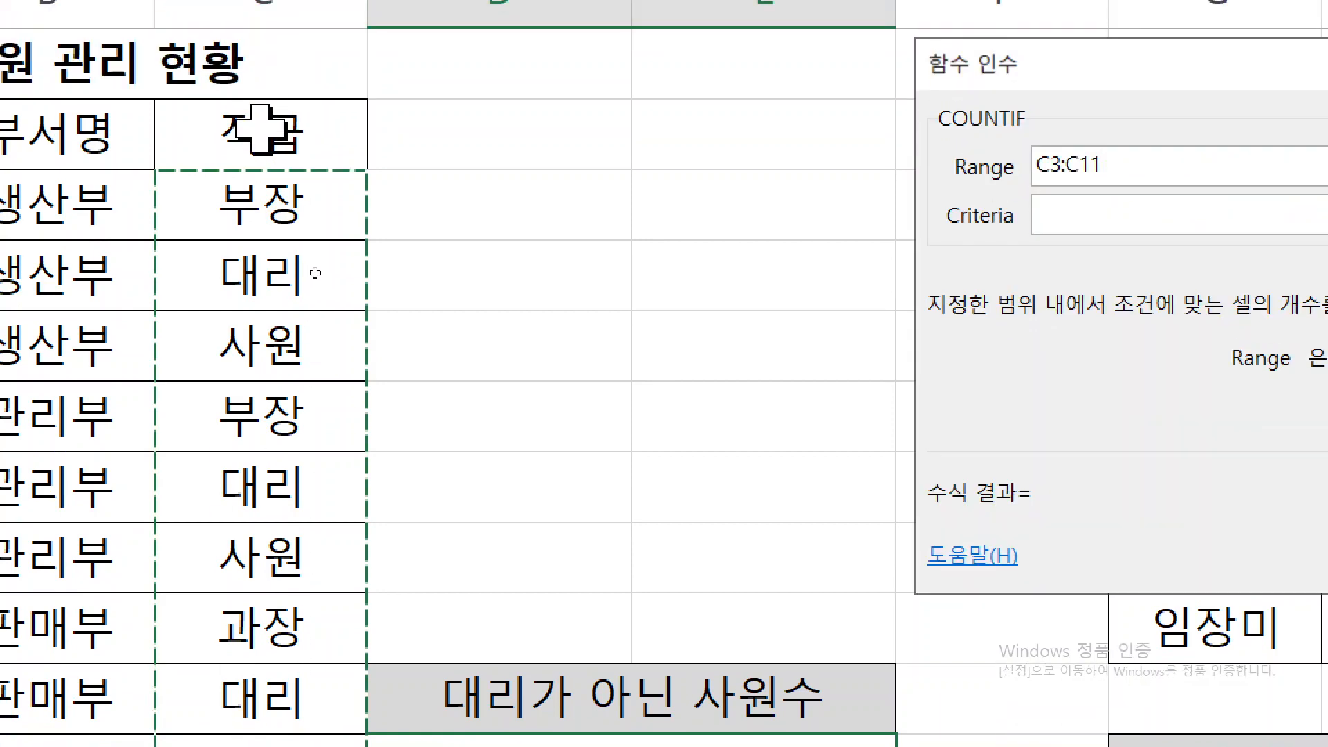
# - Set the COUNTIF criteria to "<>대리" and accept the function
pyautogui.click(1041, 214)
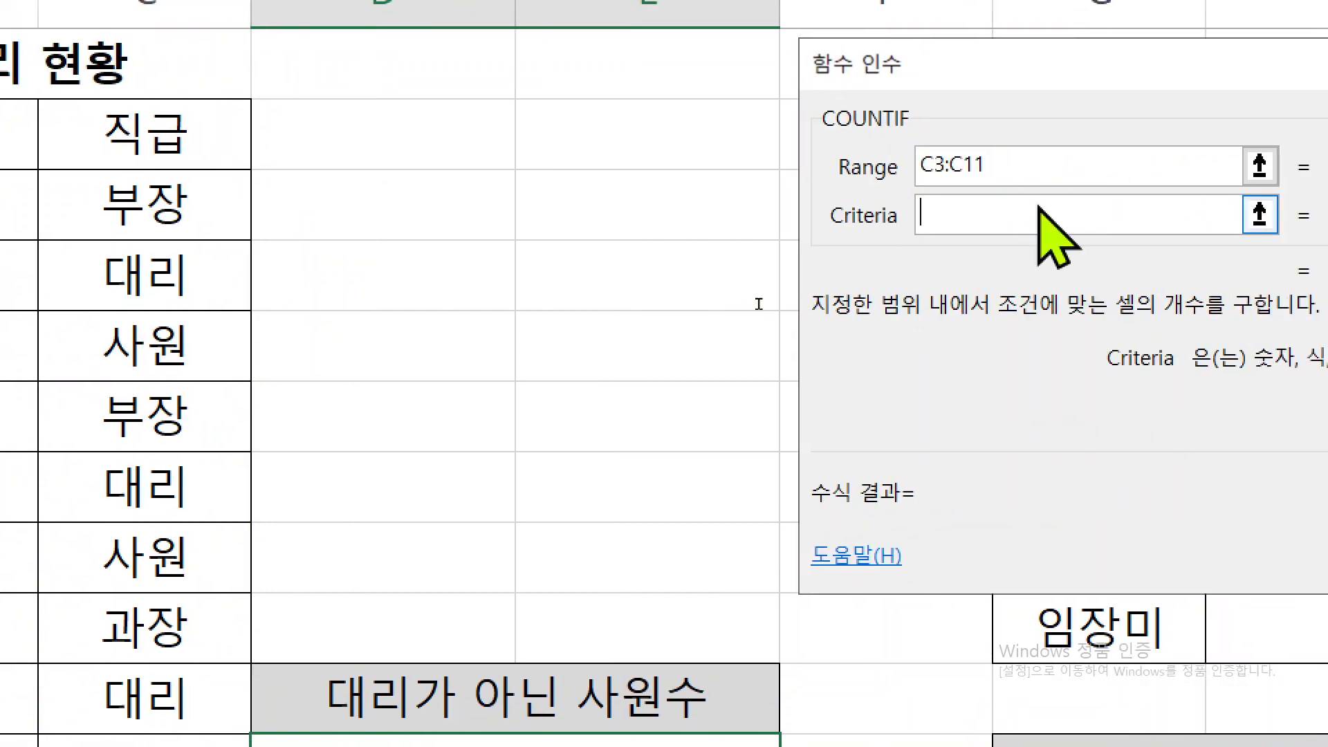
pyautogui.write('<>')
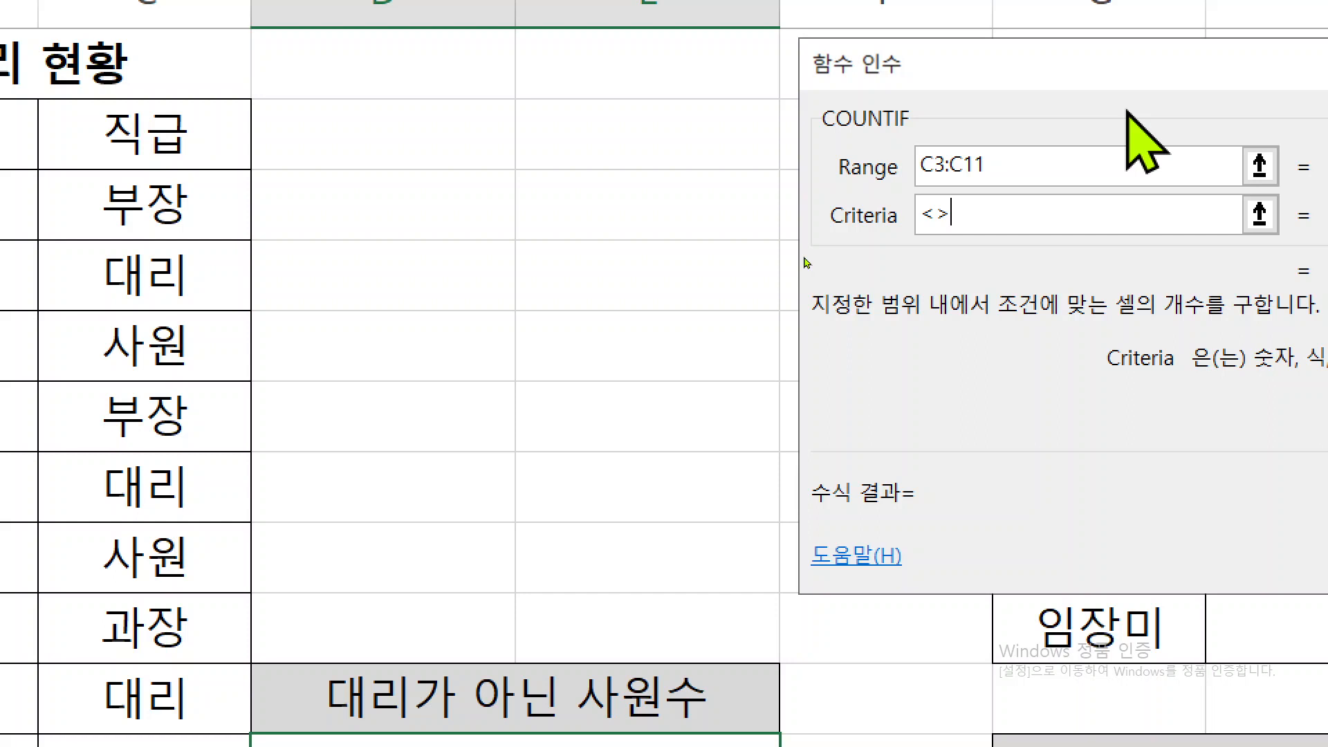
pyautogui.write('대리')
pyautogui.press('Tab')
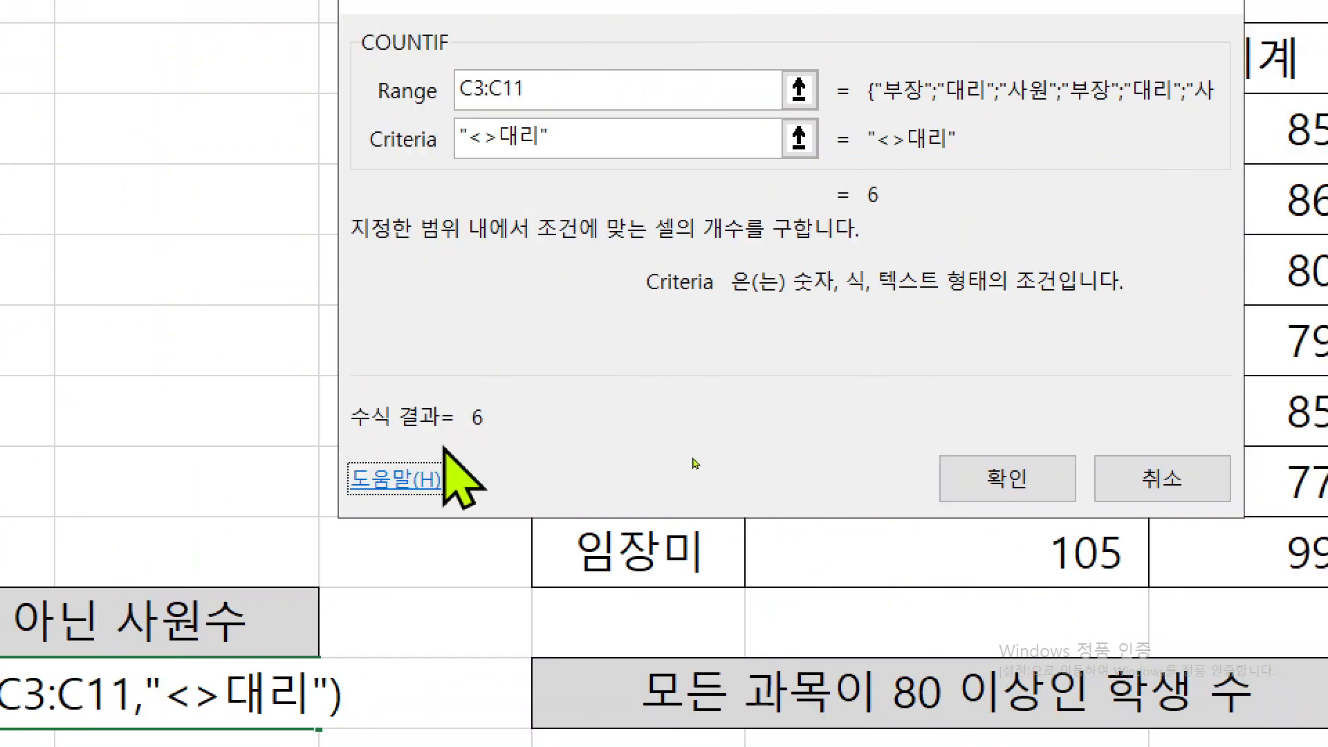
pyautogui.click(985, 475)
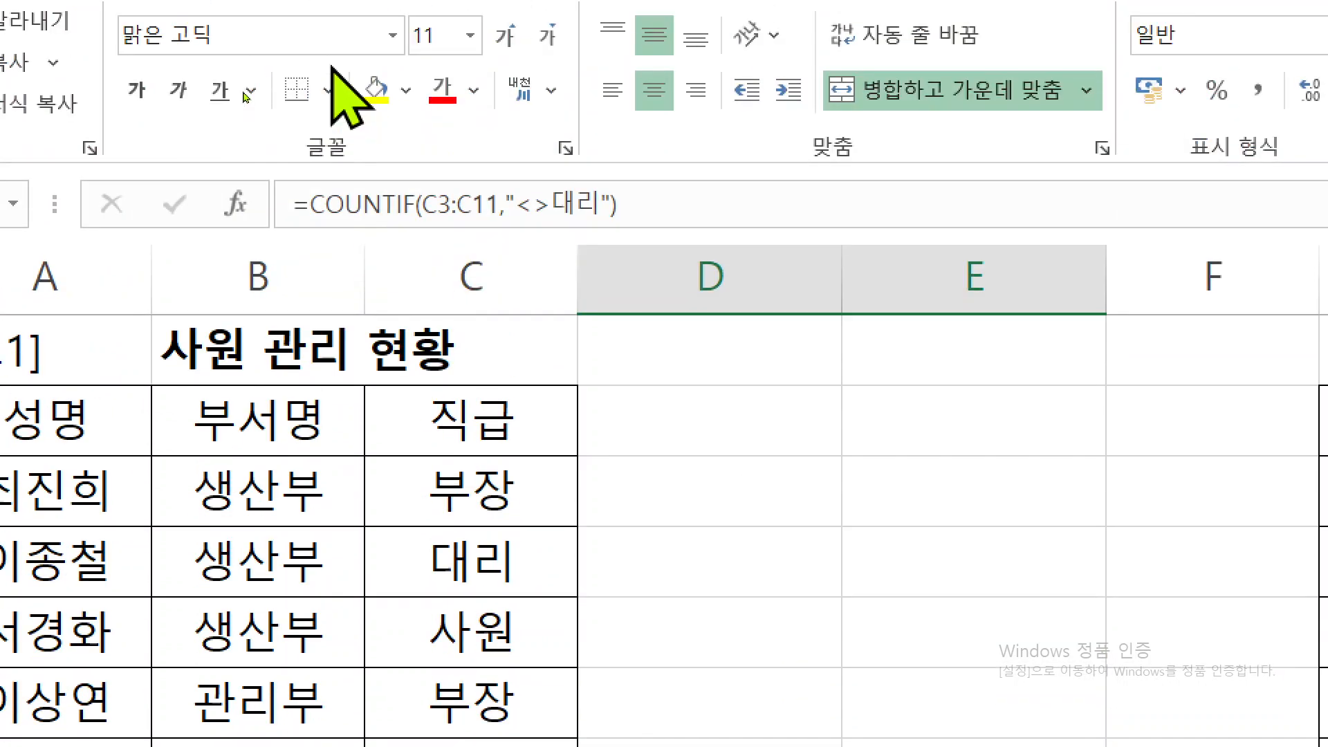
# - Append &"명" to the end of the COUNTIF formula in D11 and enter it
pyautogui.click(646, 232)
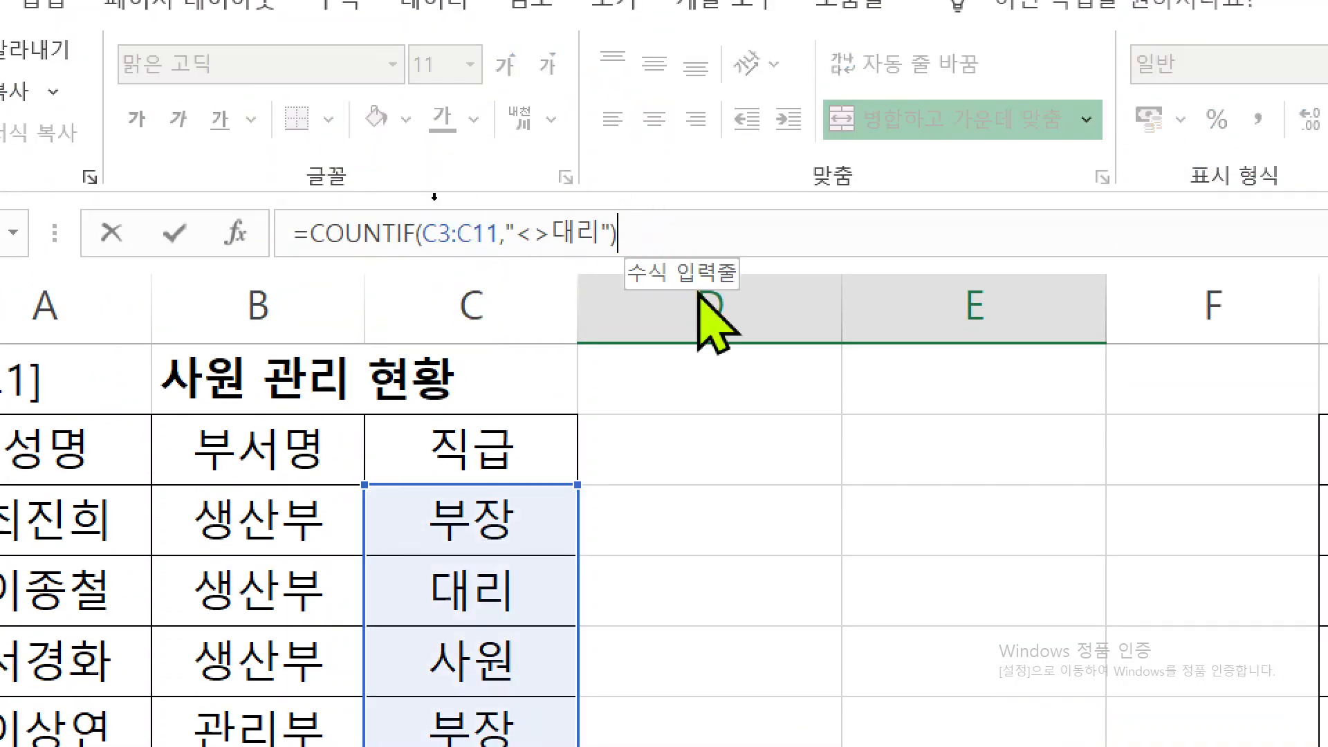
pyautogui.write('&')
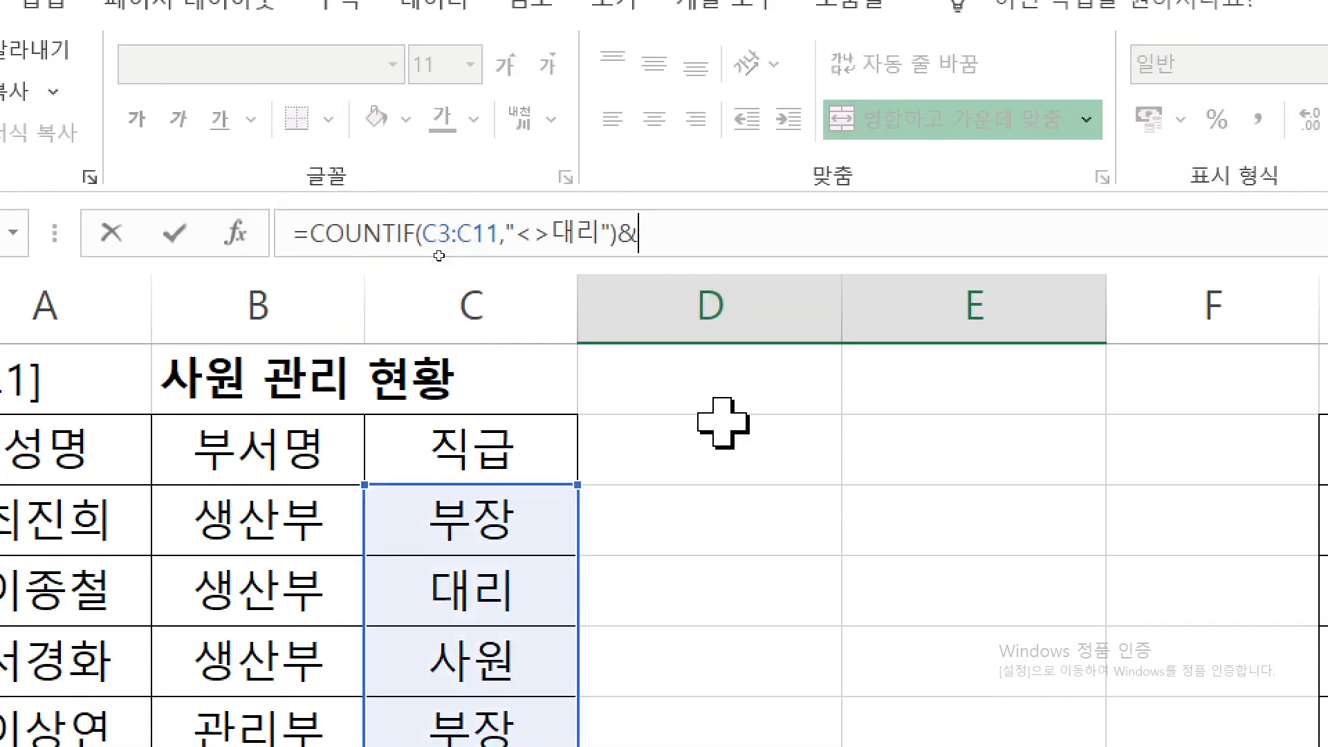
pyautogui.write('"au')
pyautogui.press('BackSpace')
pyautogui.press('BackSpace')
pyautogui.write('명"')
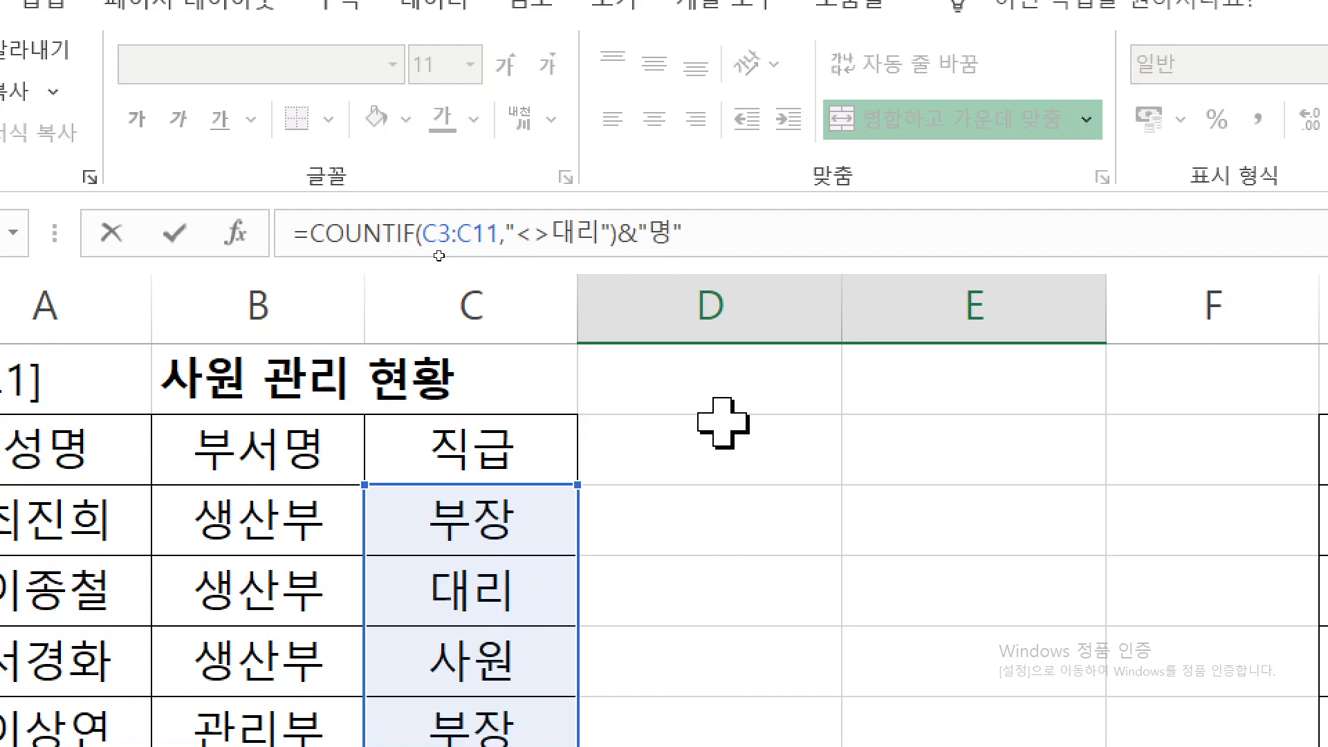
pyautogui.press('Return')
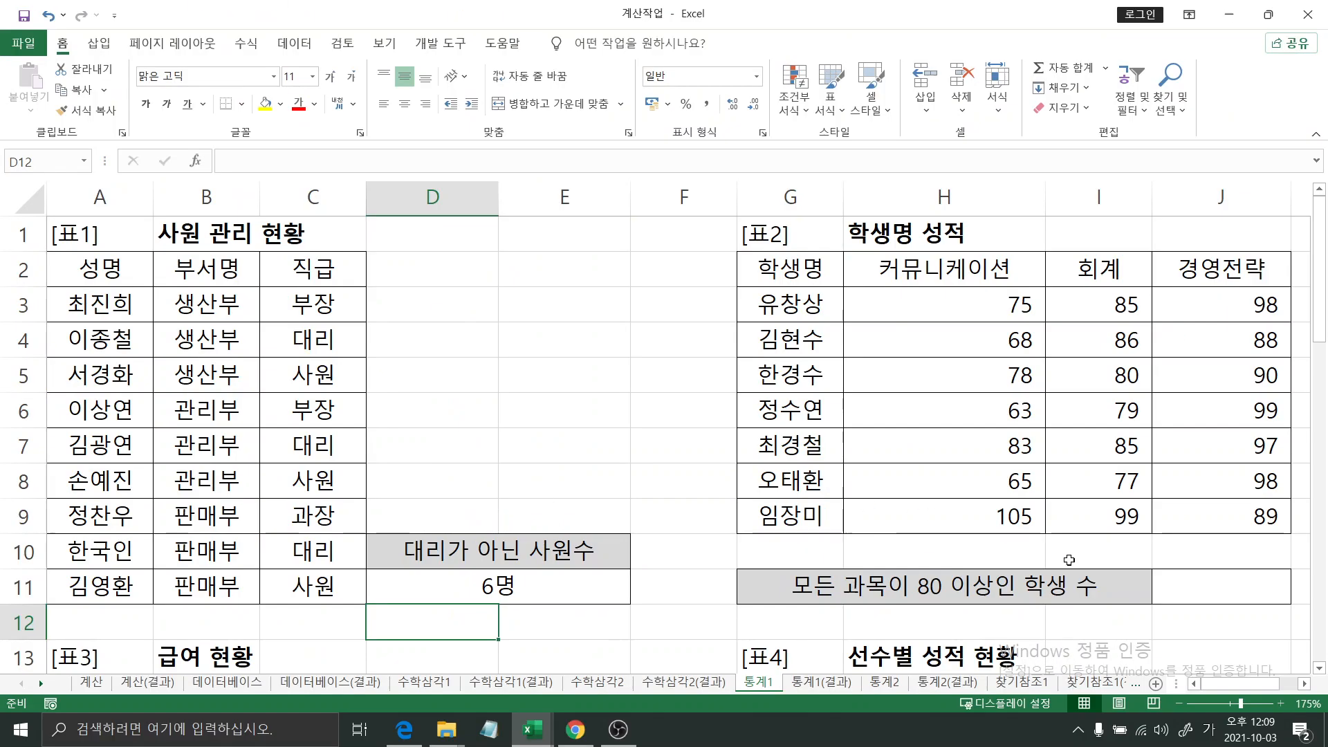
# - Start a COUNTIFS formula in J11 beside "모든 과목이 80 이상인 학생 수" and open its function arguments
pyautogui.click(1199, 587)
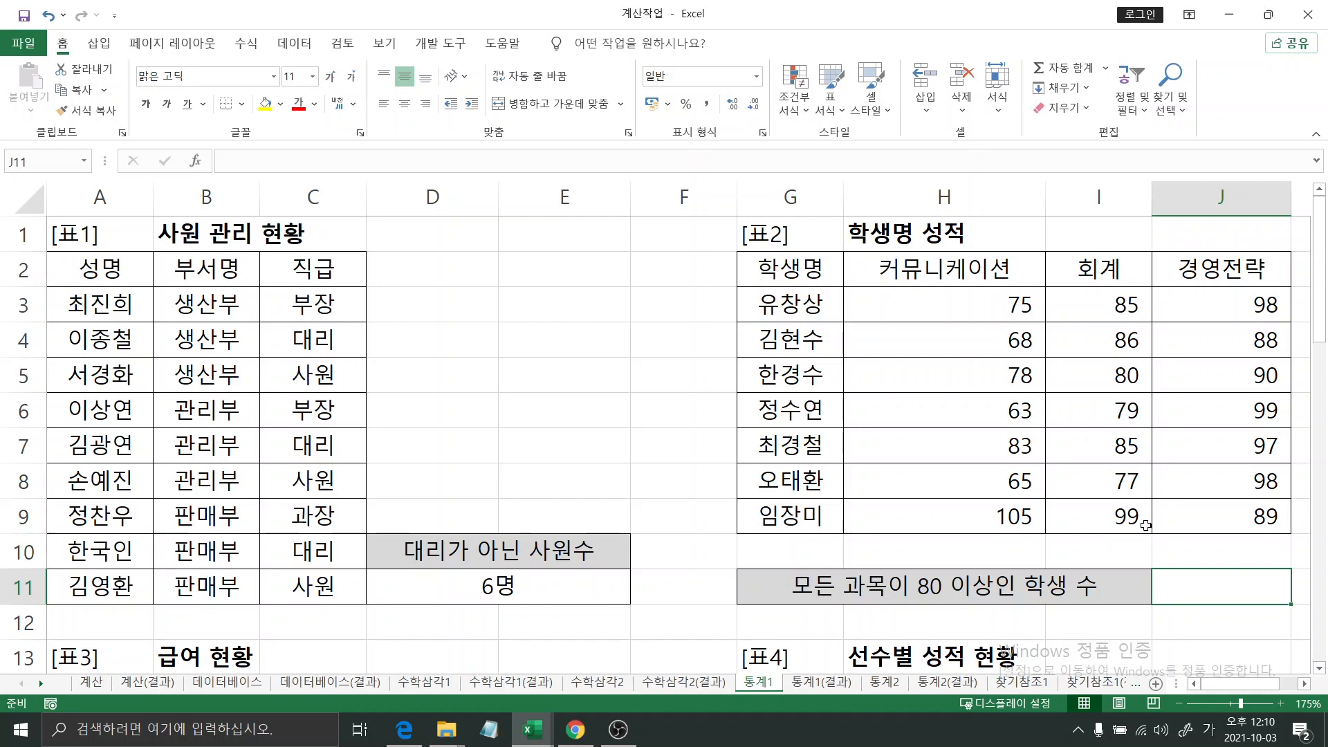
pyautogui.write('=')
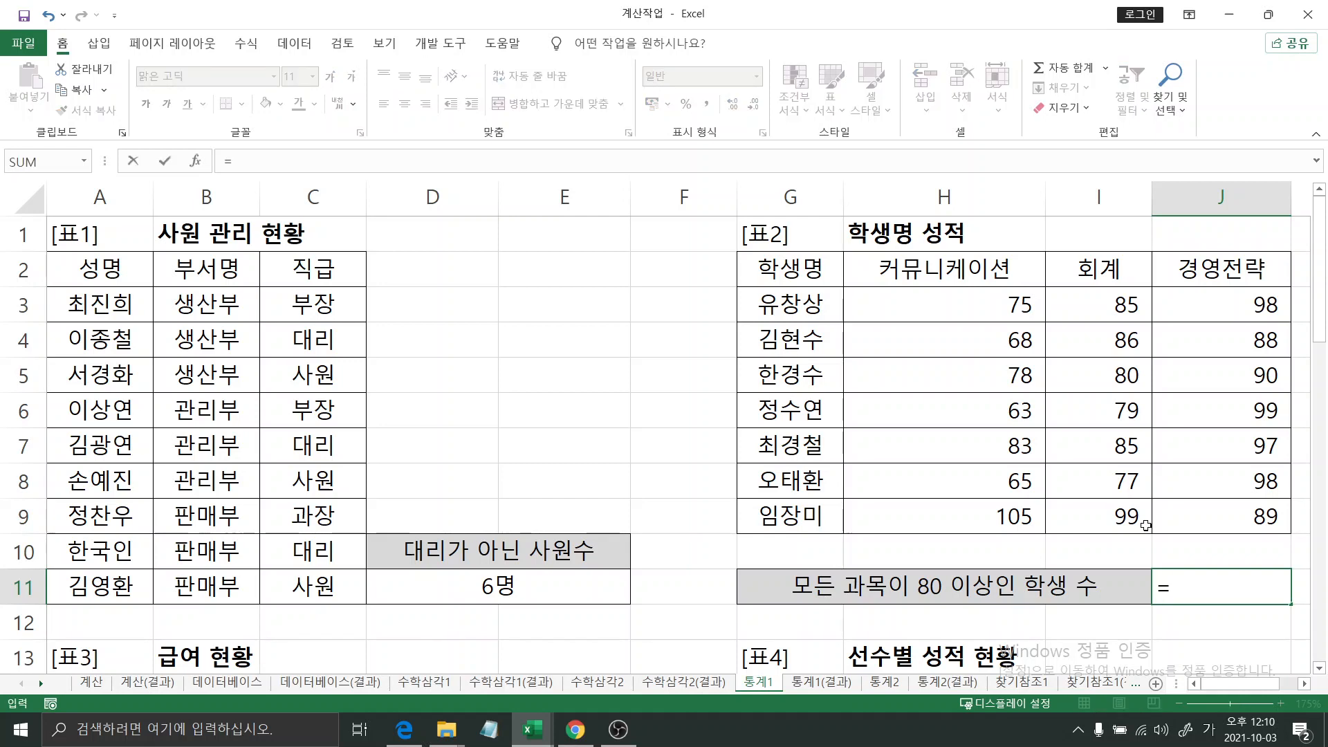
pyautogui.press('Hangul')
pyautogui.write('c')
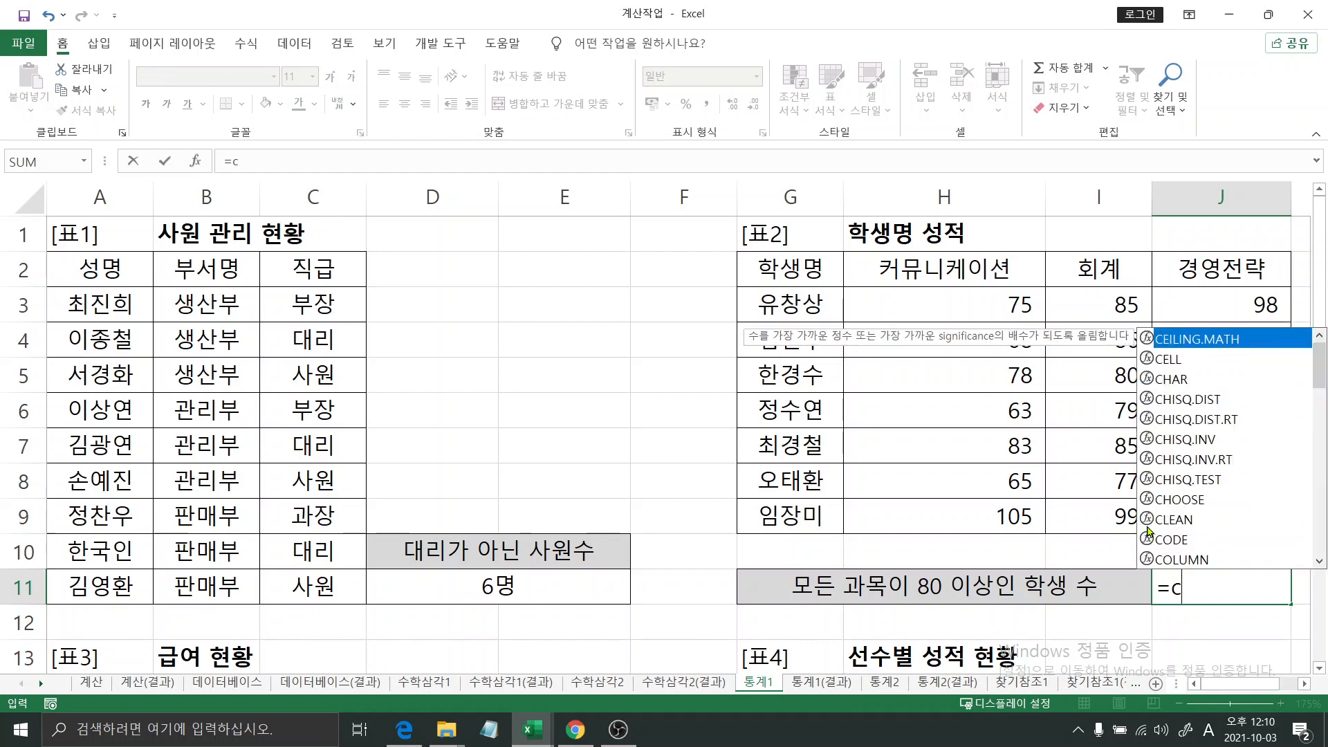
pyautogui.write('ount')
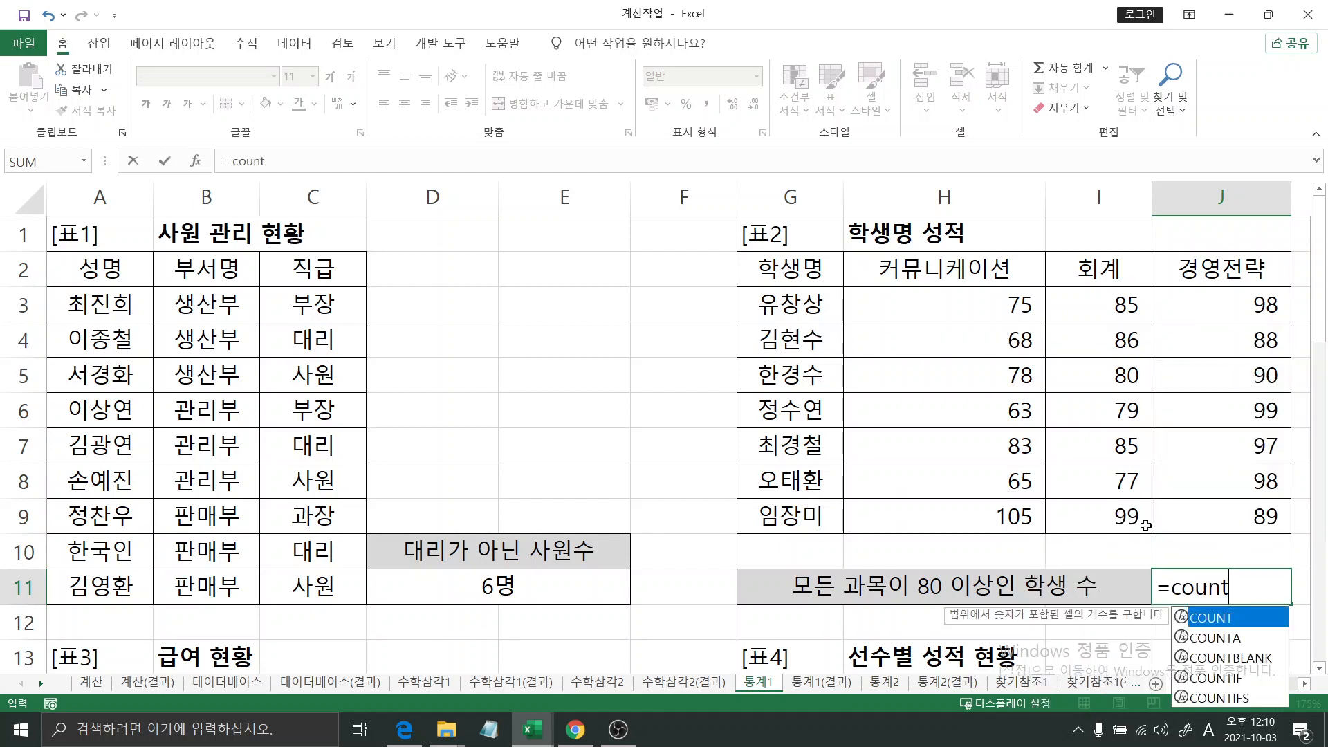
pyautogui.write('ifs')
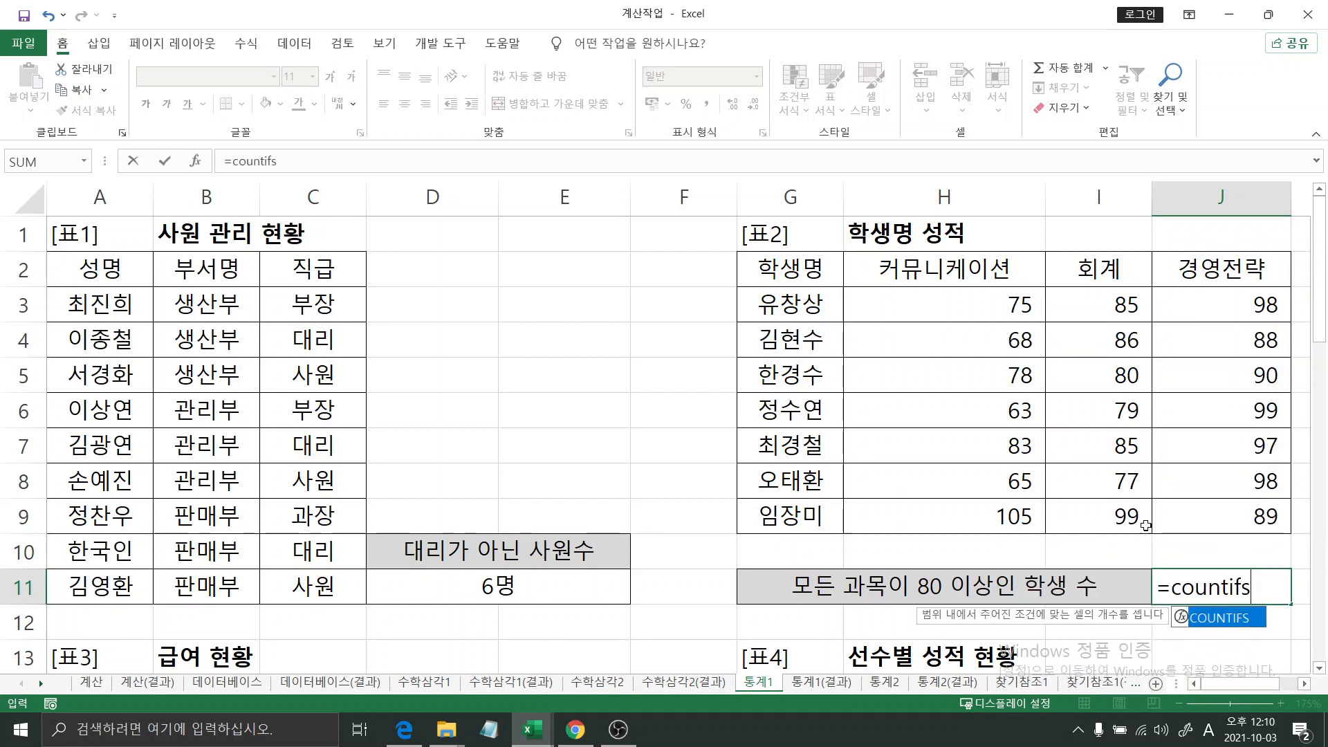
pyautogui.press('Tab')
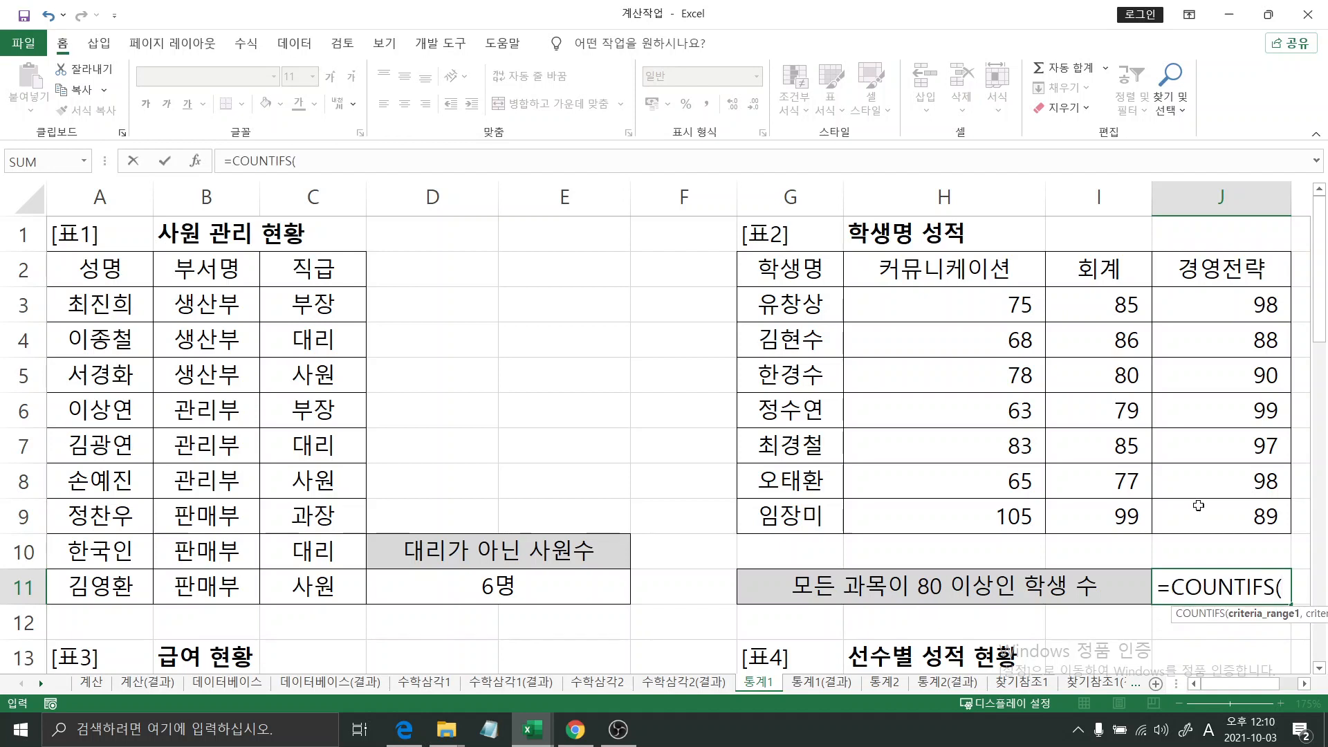
pyautogui.hotkey('ctrl', 'a')
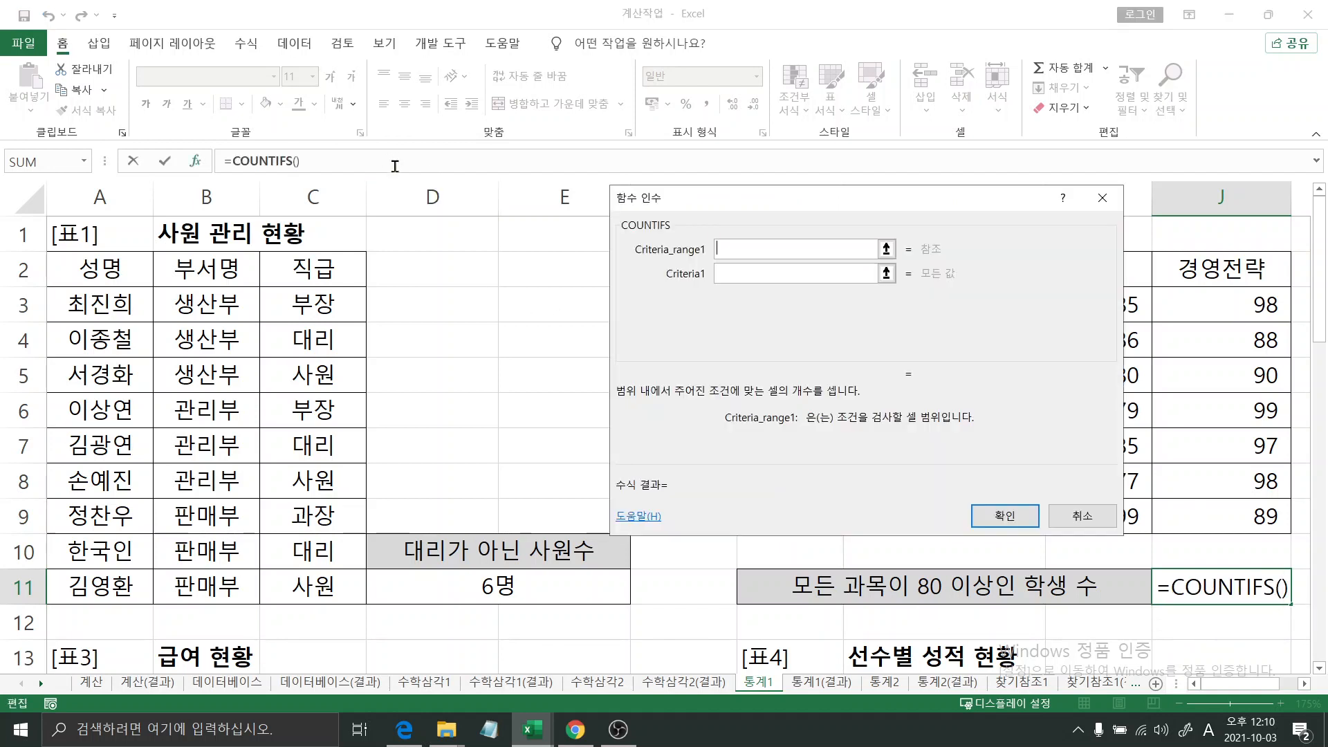
# - Set the first COUNTIFS condition to the 커뮤니케이션 scores H3:H9 with criteria >=80
pyautogui.moveTo(740, 207); pyautogui.dragTo(292, 110)
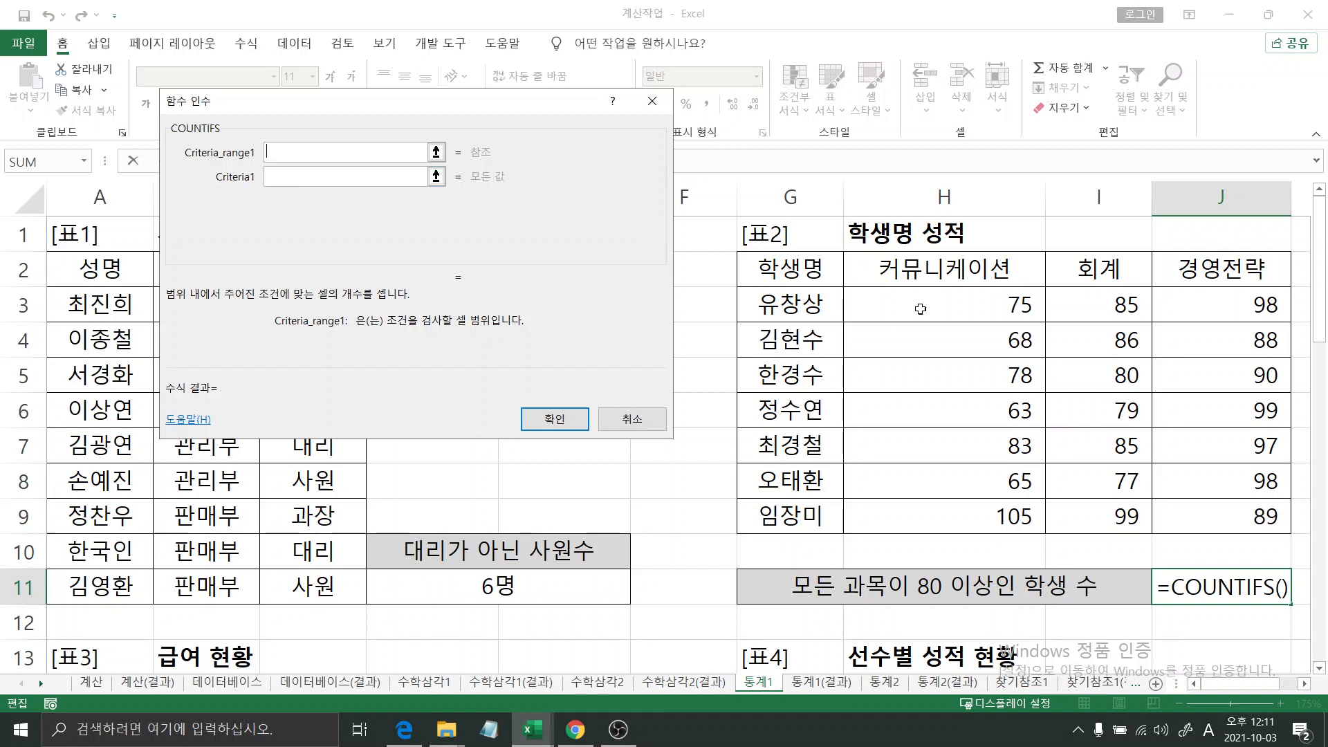
pyautogui.moveTo(920, 309); pyautogui.dragTo(933, 512)
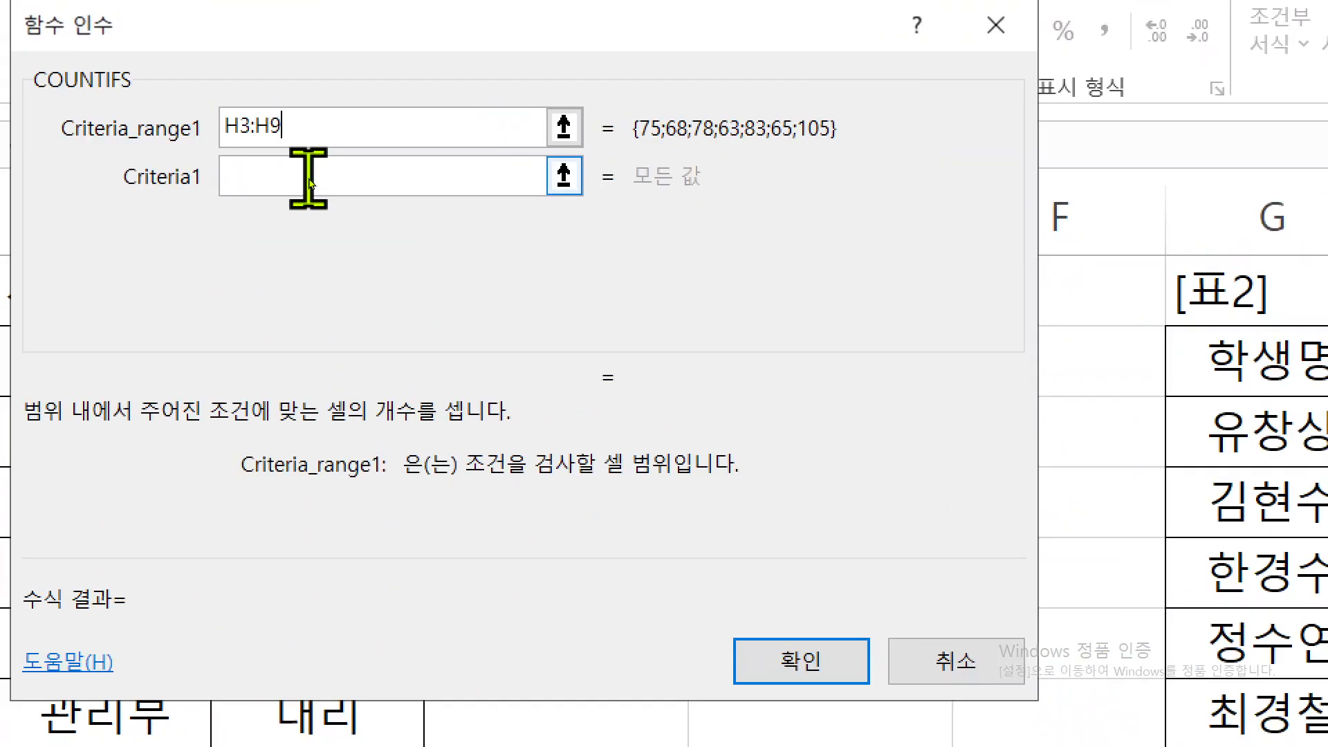
pyautogui.click(308, 181)
pyautogui.write('>')
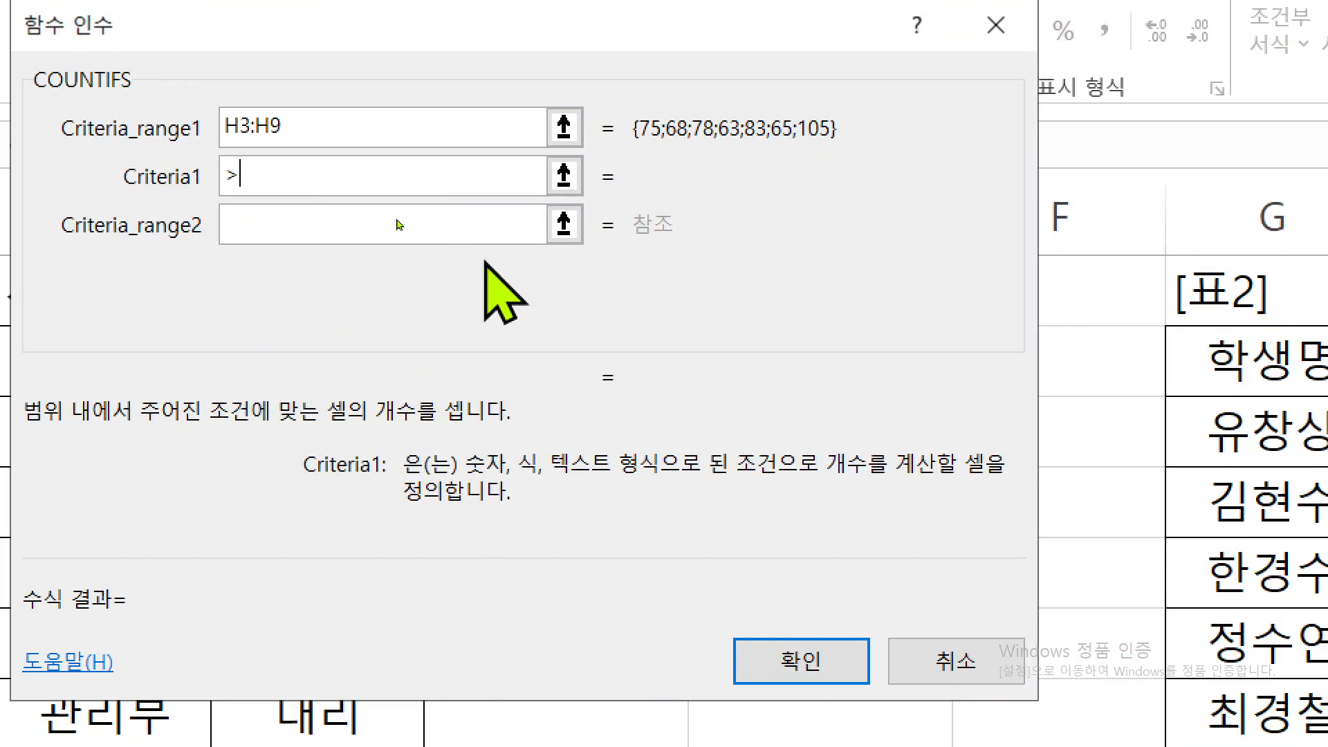
pyautogui.write('=')
pyautogui.press('Home')
pyautogui.press('End')
pyautogui.write('80')
# - Set the second COUNTIFS condition to the 회계 scores I3:I9 with criteria >=80
pyautogui.click(399, 223)
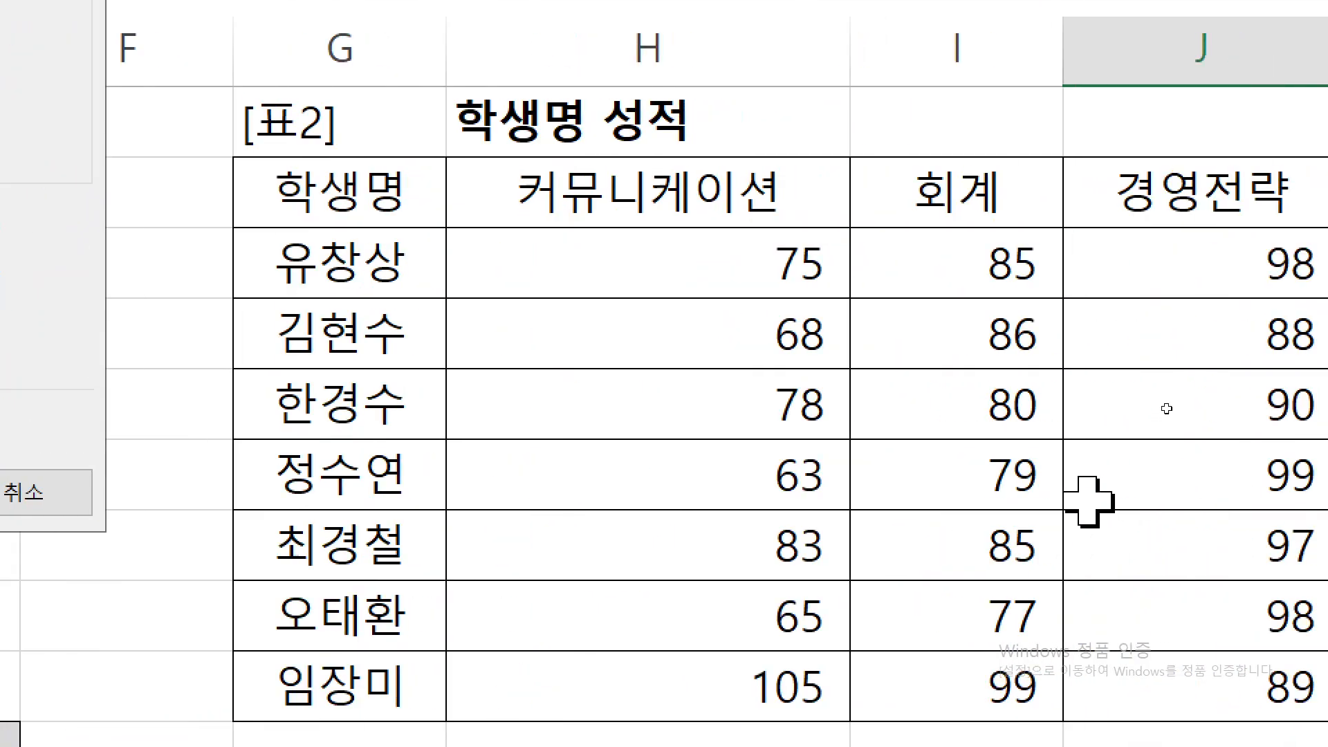
pyautogui.moveTo(1273, 426); pyautogui.dragTo(1302, 526)
pyautogui.moveTo(985, 335); pyautogui.dragTo(1017, 657)
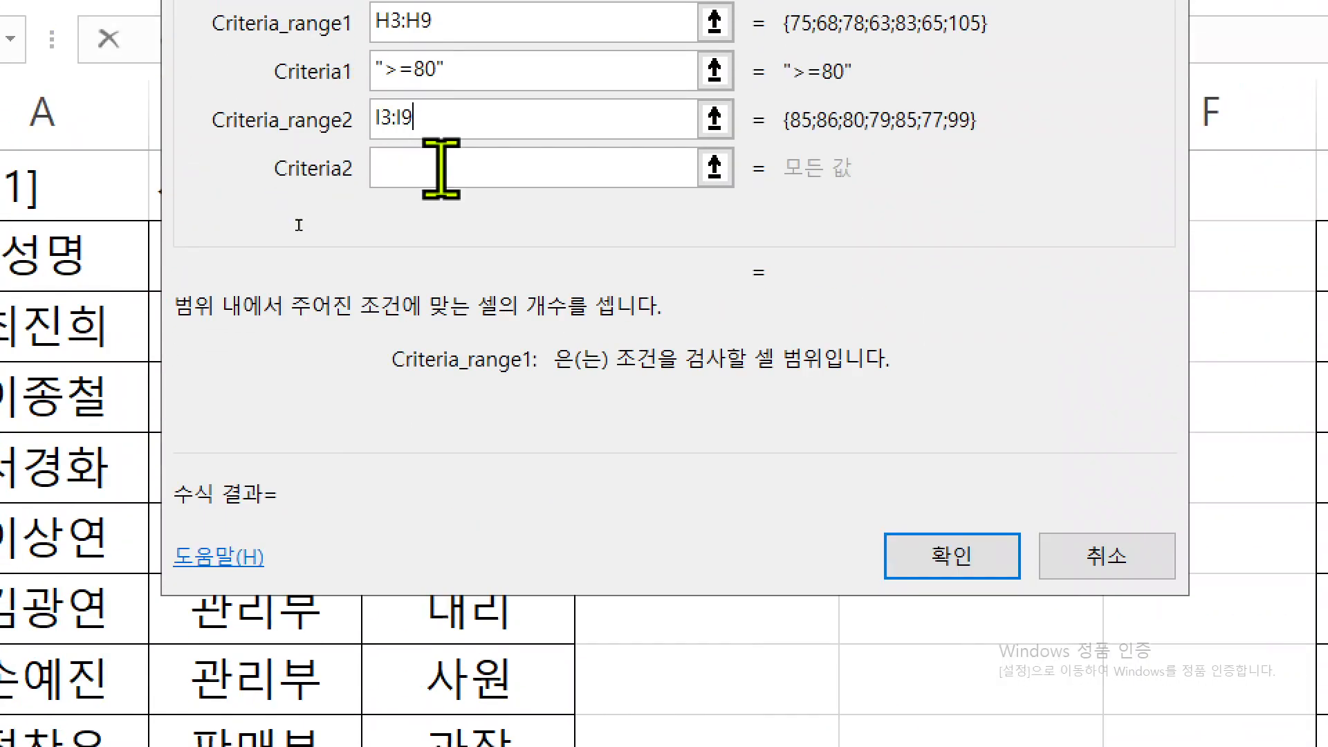
pyautogui.click(440, 168)
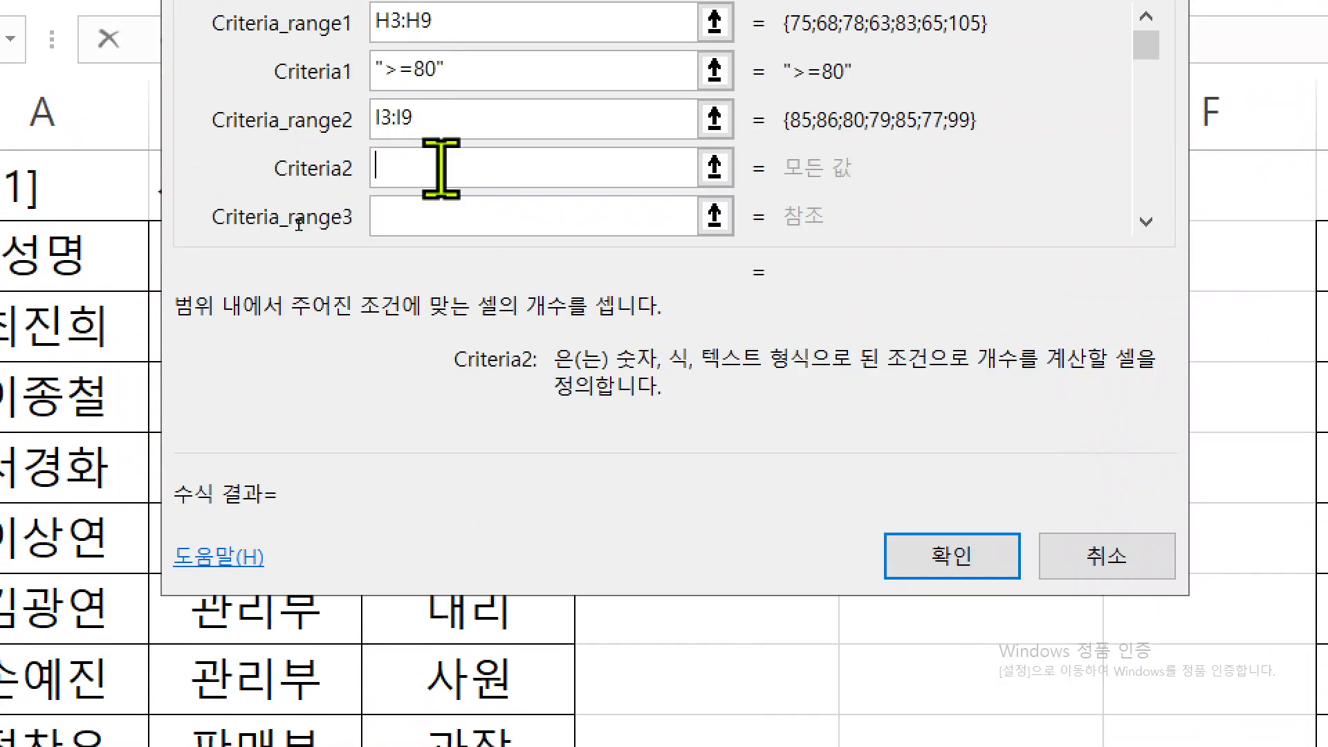
pyautogui.write('>=')
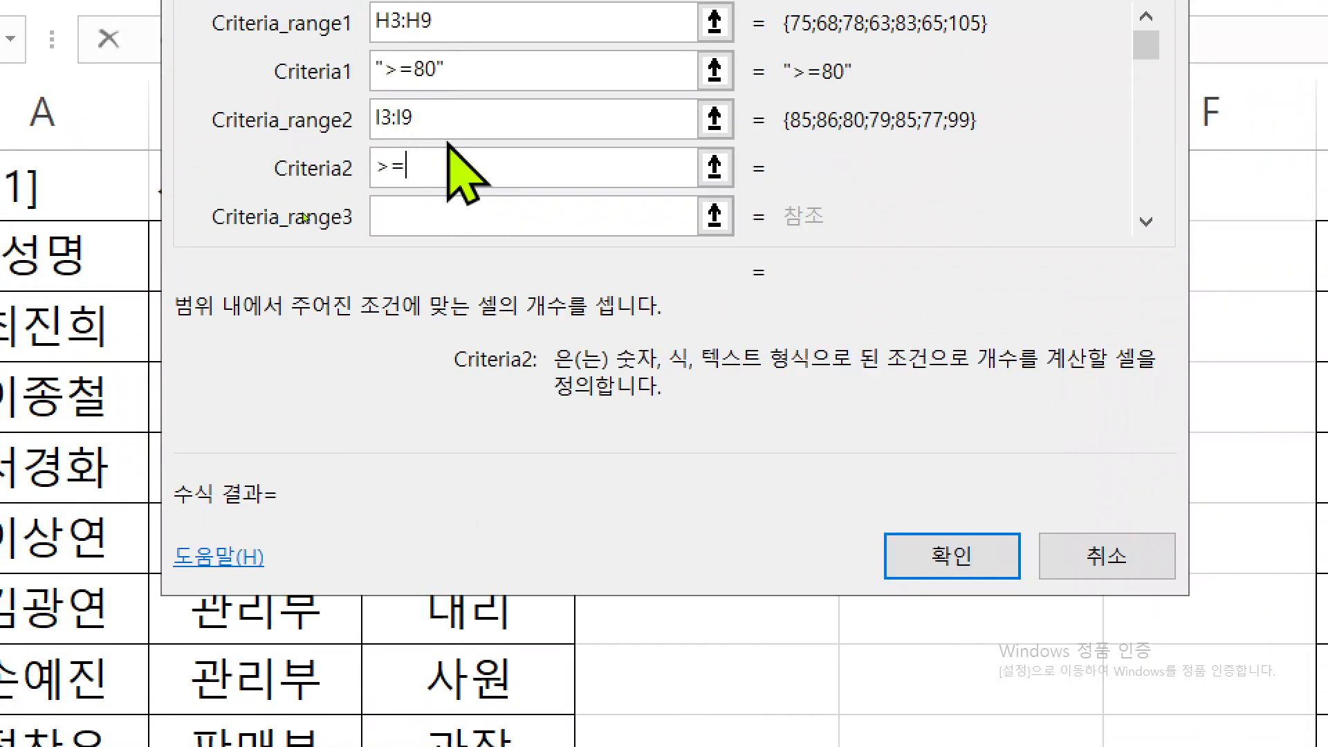
pyautogui.write('80')
# - Set the third COUNTIFS condition to the 경영전략 scores J3:J9 with criteria >=80
pyautogui.press('Tab')
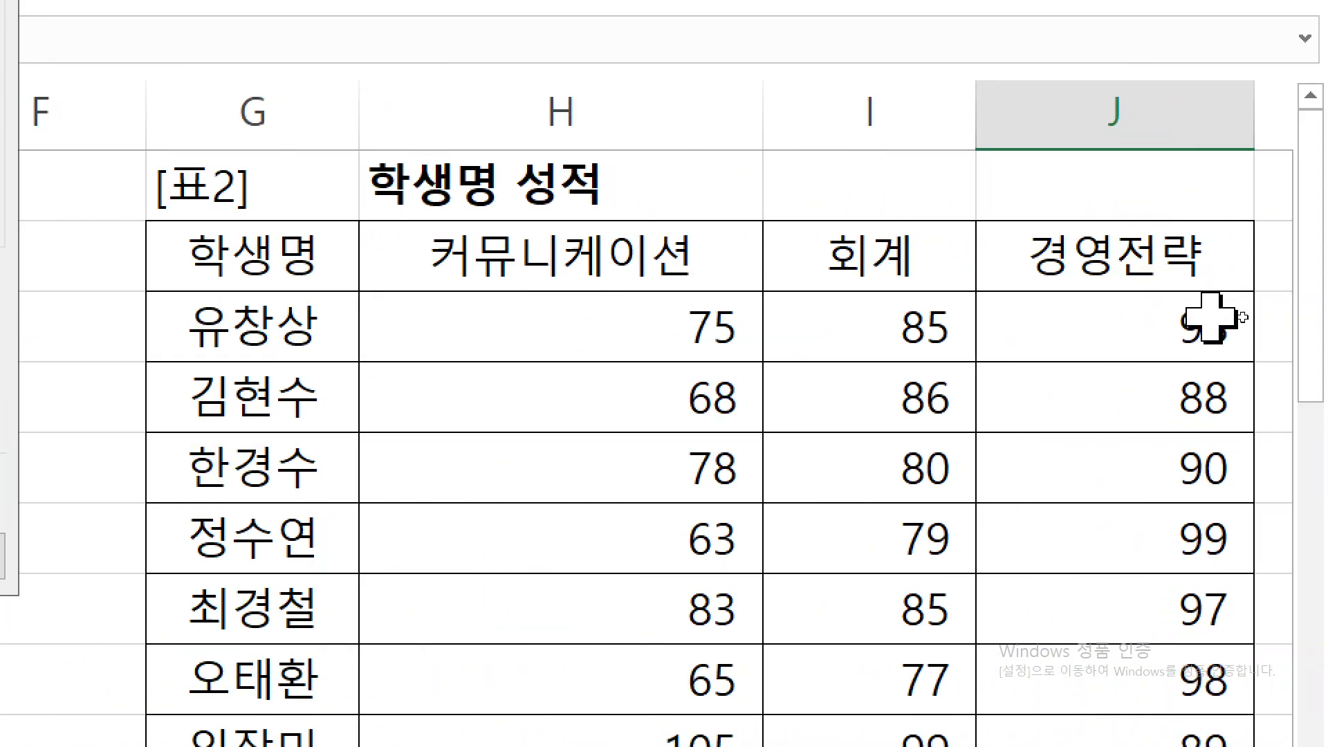
pyautogui.moveTo(1151, 344); pyautogui.dragTo(1164, 716)
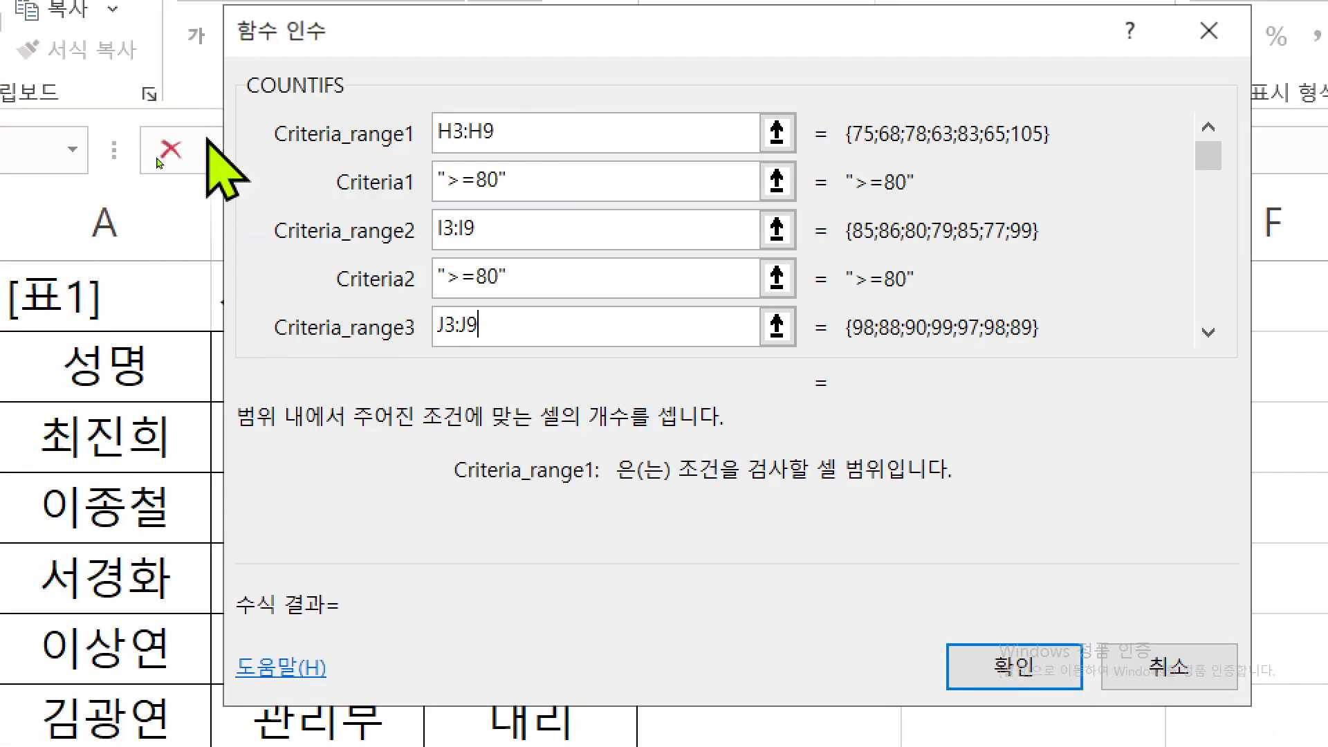
pyautogui.press('Tab')
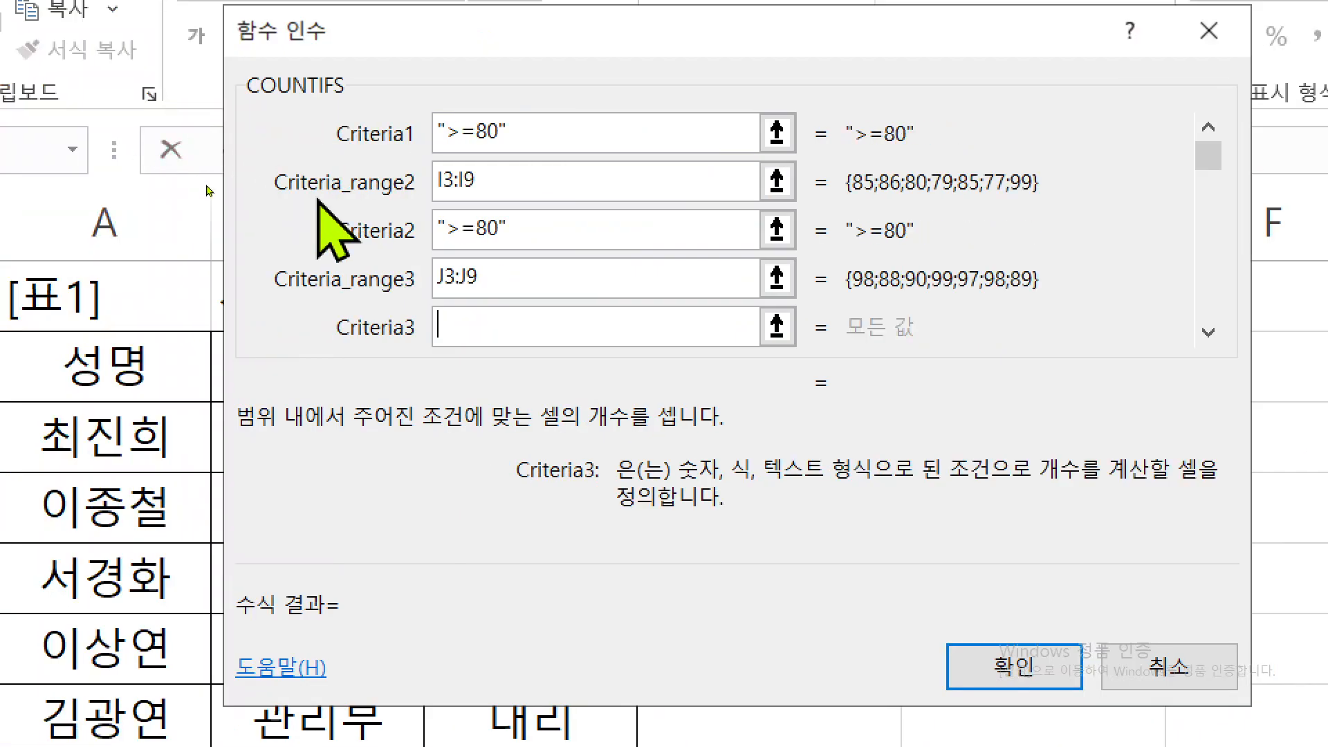
pyautogui.write('>=80')
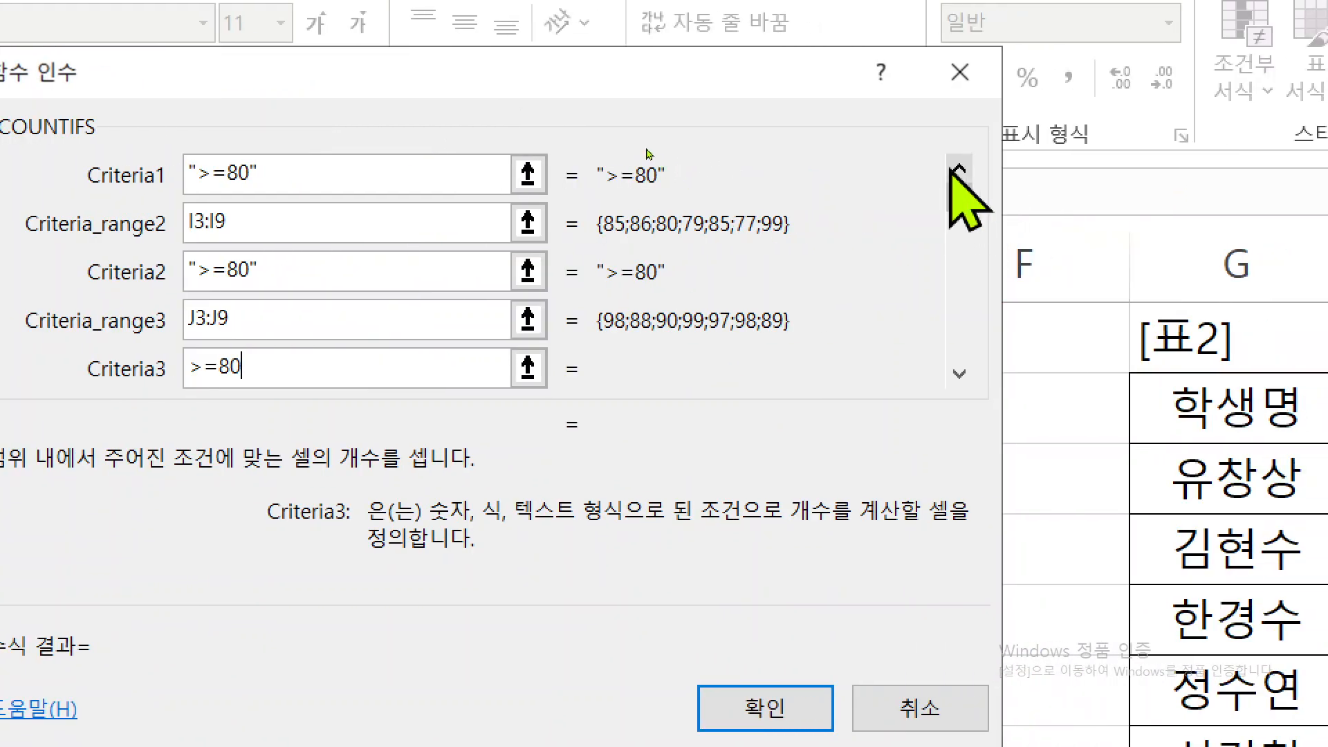
# - Review all three COUNTIFS conditions and confirm the student-count formula in J11
pyautogui.click(960, 169)
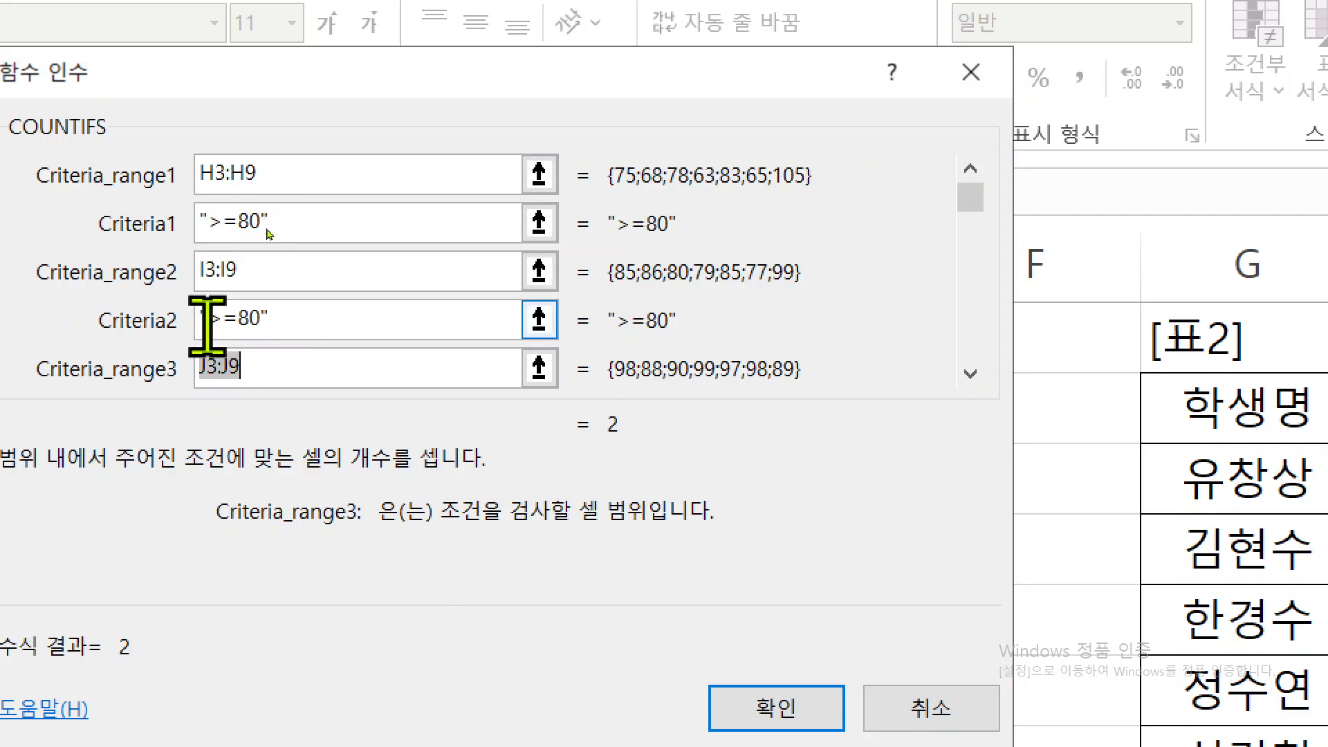
pyautogui.click(971, 373)
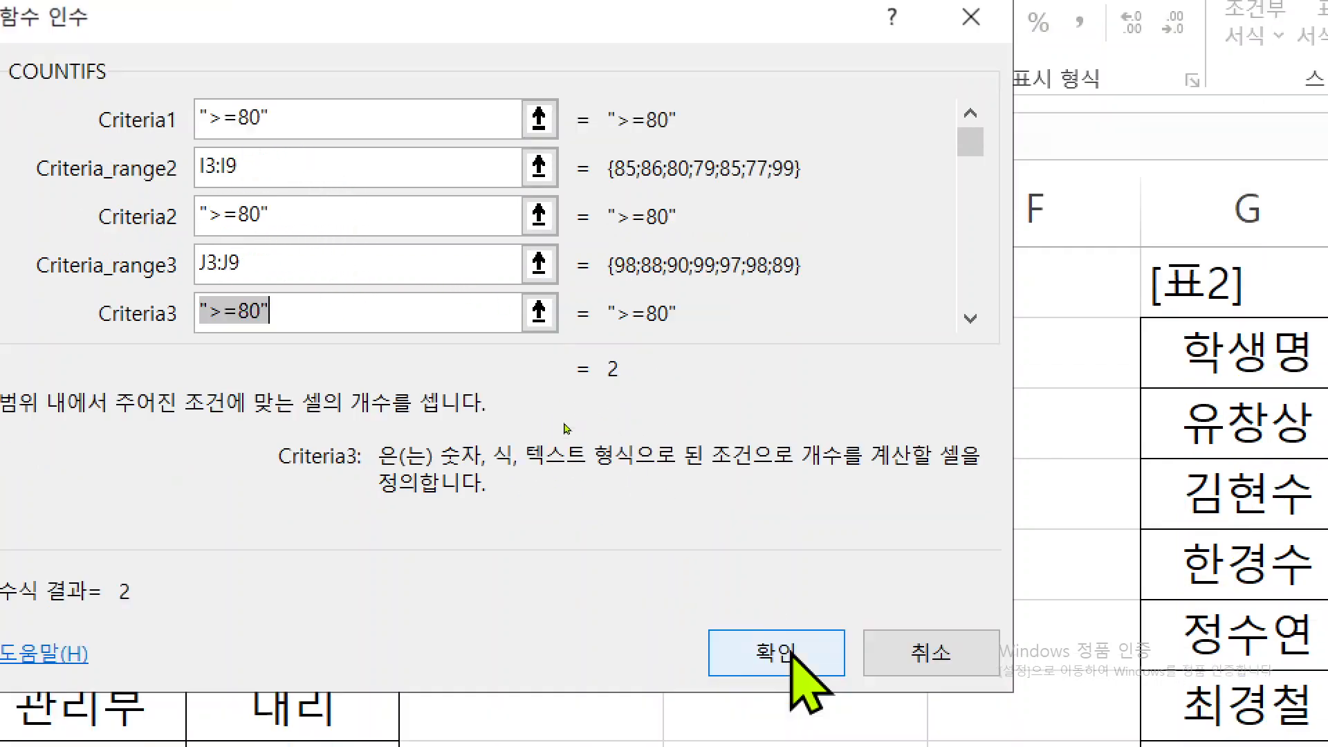
pyautogui.click(775, 626)
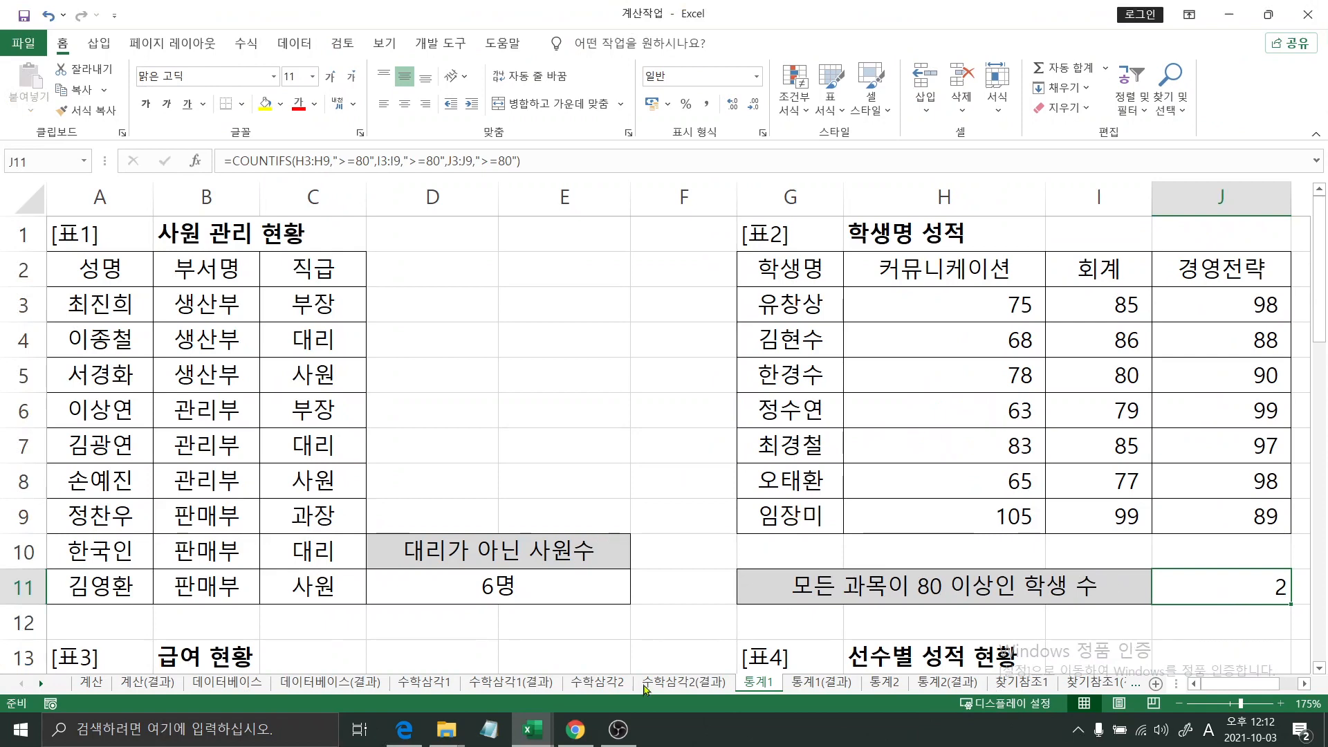
# - Start a COUNTIFS formula in E24 beside "상여금이 1,500,000원 보다 크면서, 평균기본급이상인 인원수" and open its function arguments
pyautogui.scroll(-4, 972, 480)
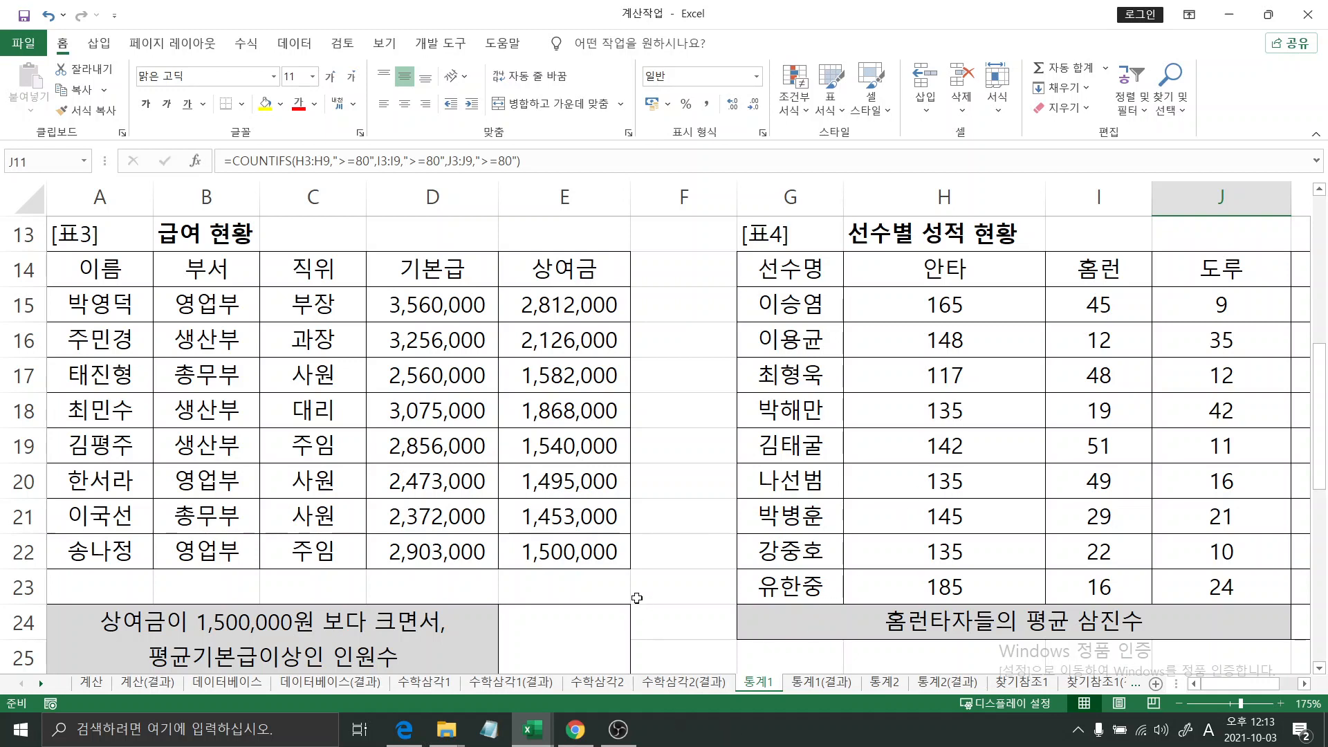
pyautogui.scroll(-1, 629, 591)
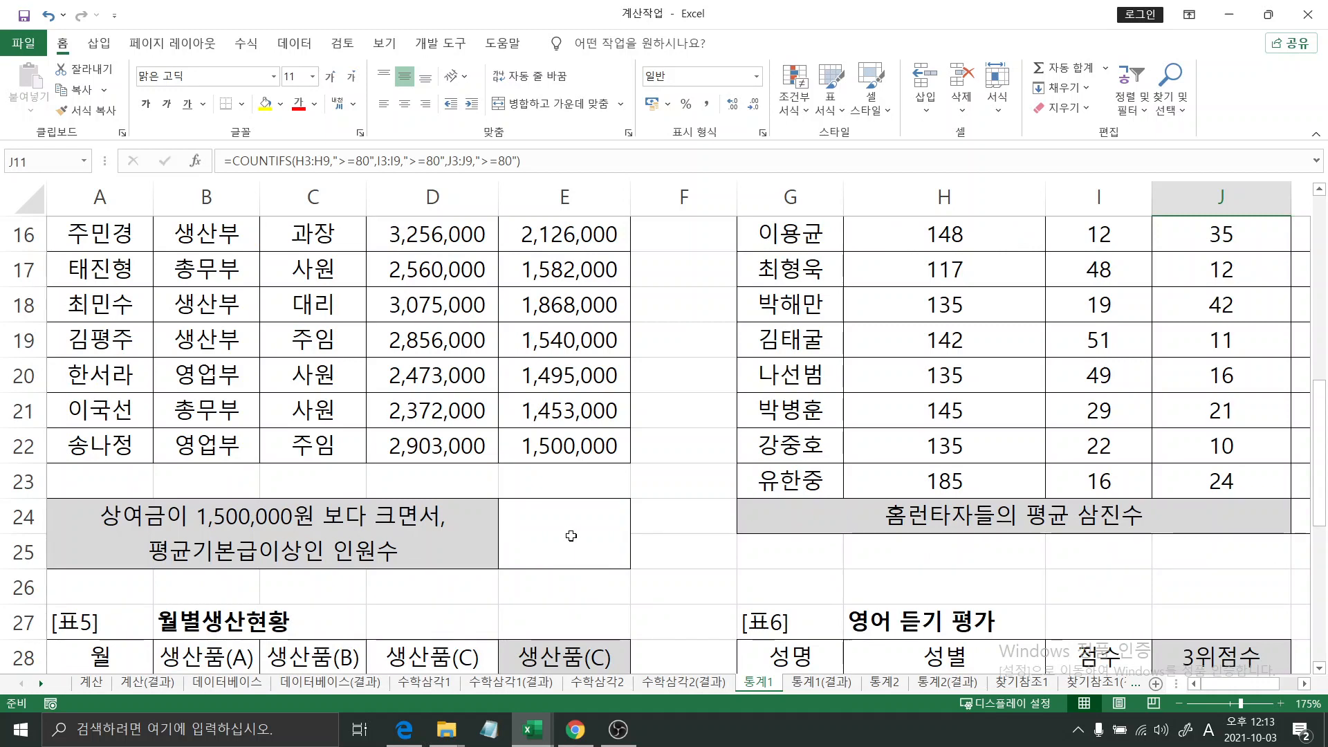
pyautogui.write('=')
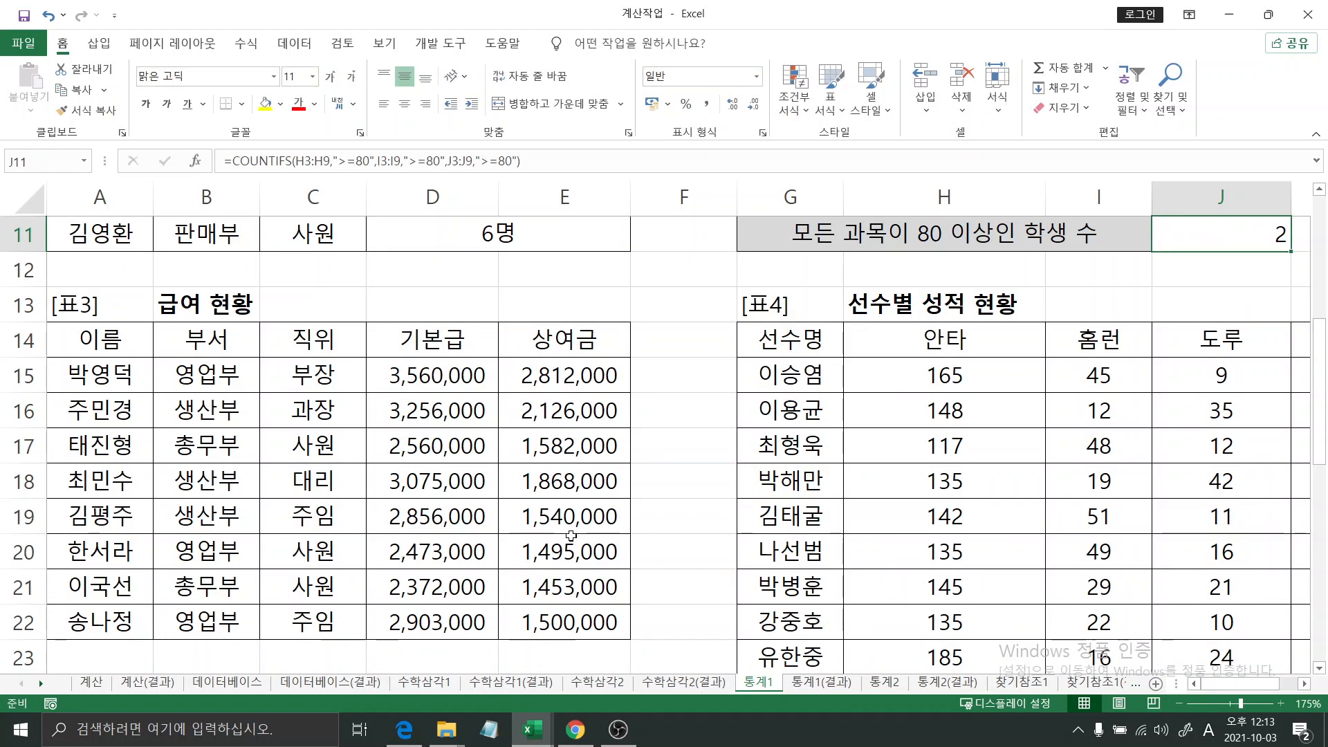
pyautogui.scroll(-3, 535, 527)
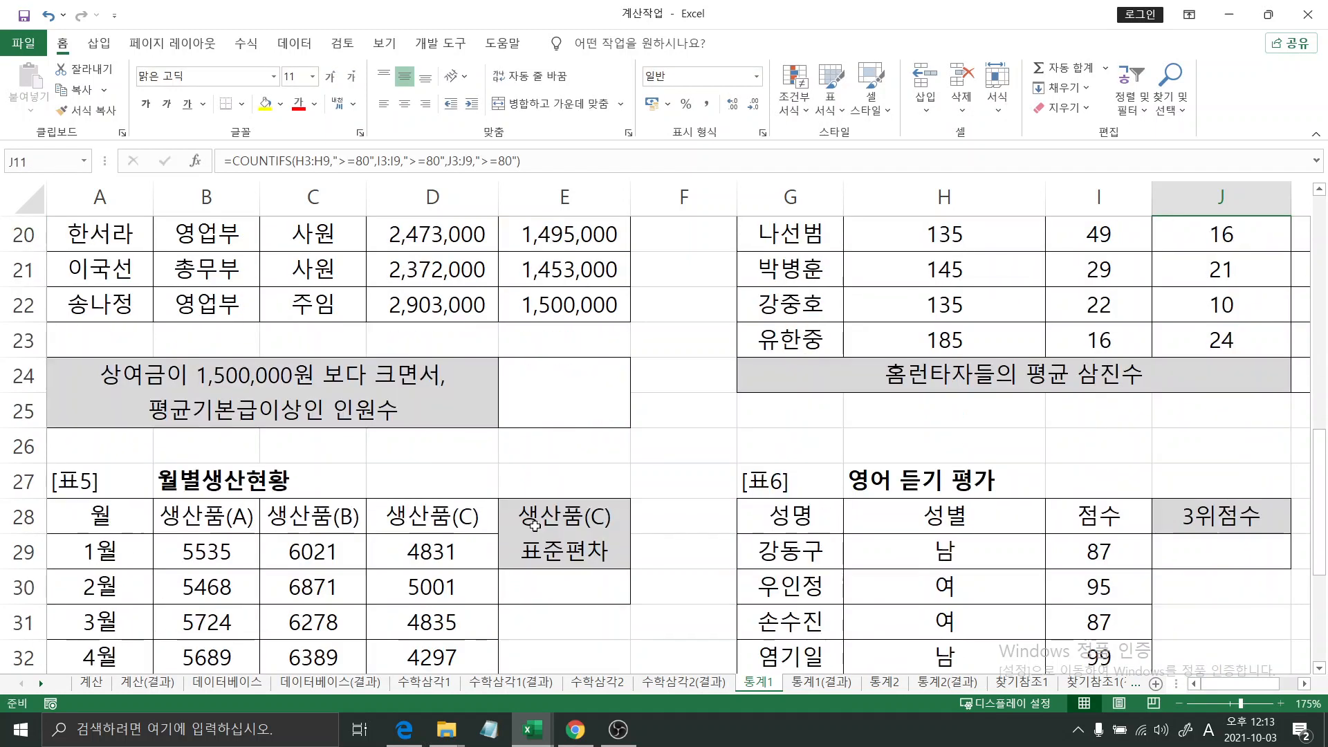
pyautogui.click(565, 433)
pyautogui.click(561, 412)
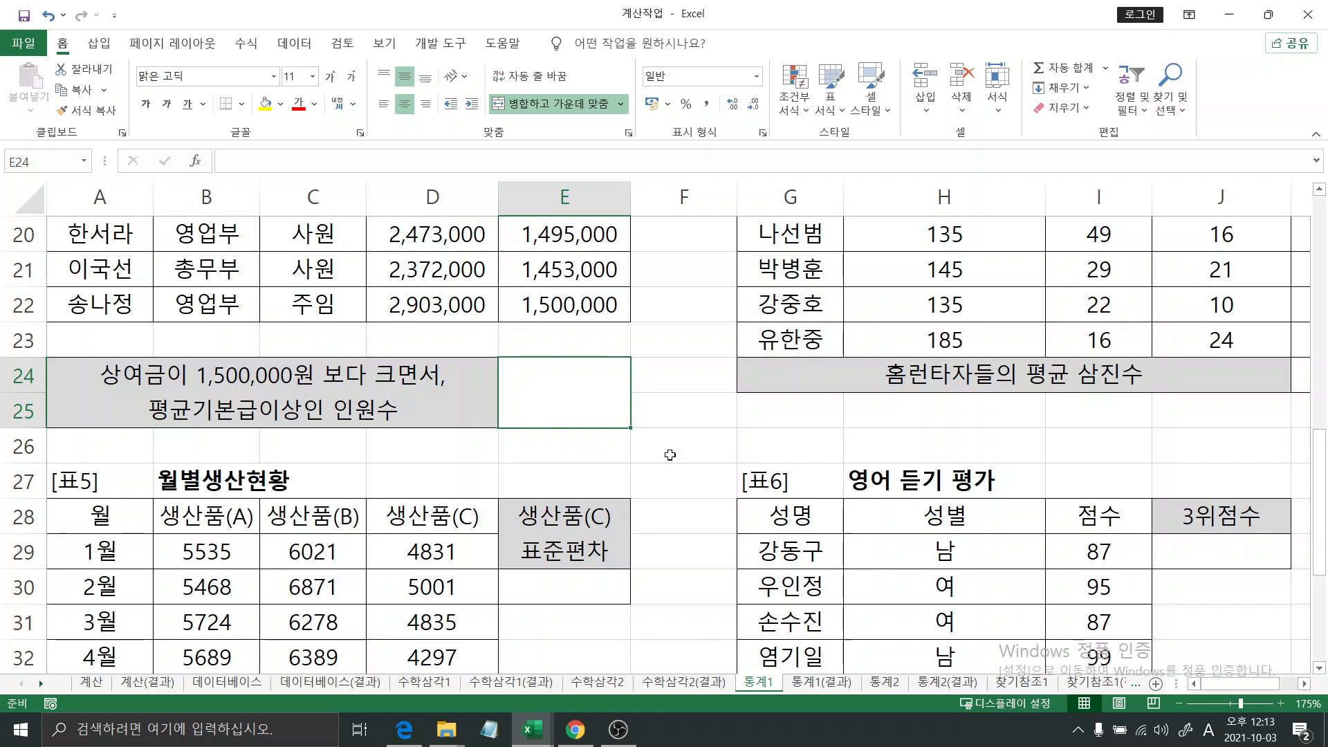
pyautogui.write('=count')
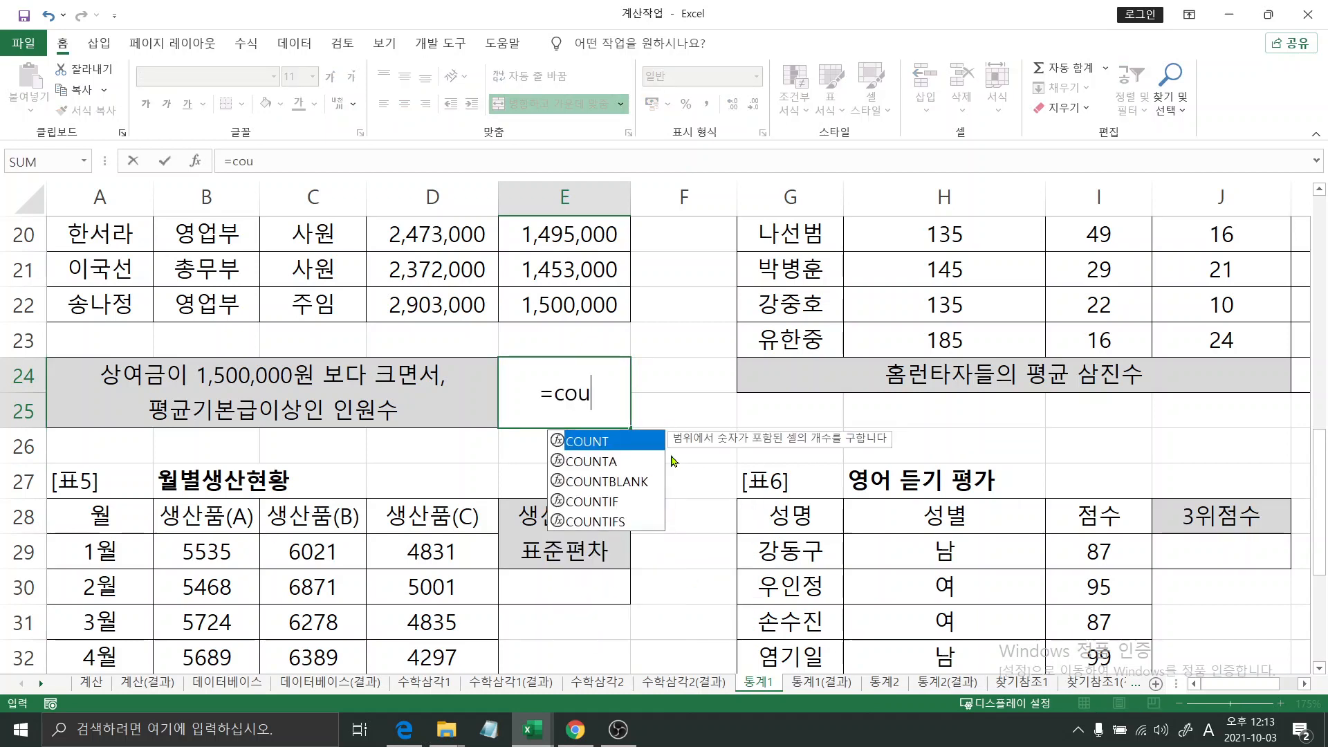
pyautogui.press('Down')
pyautogui.press('Down')
pyautogui.press('Down')
pyautogui.press('Down')
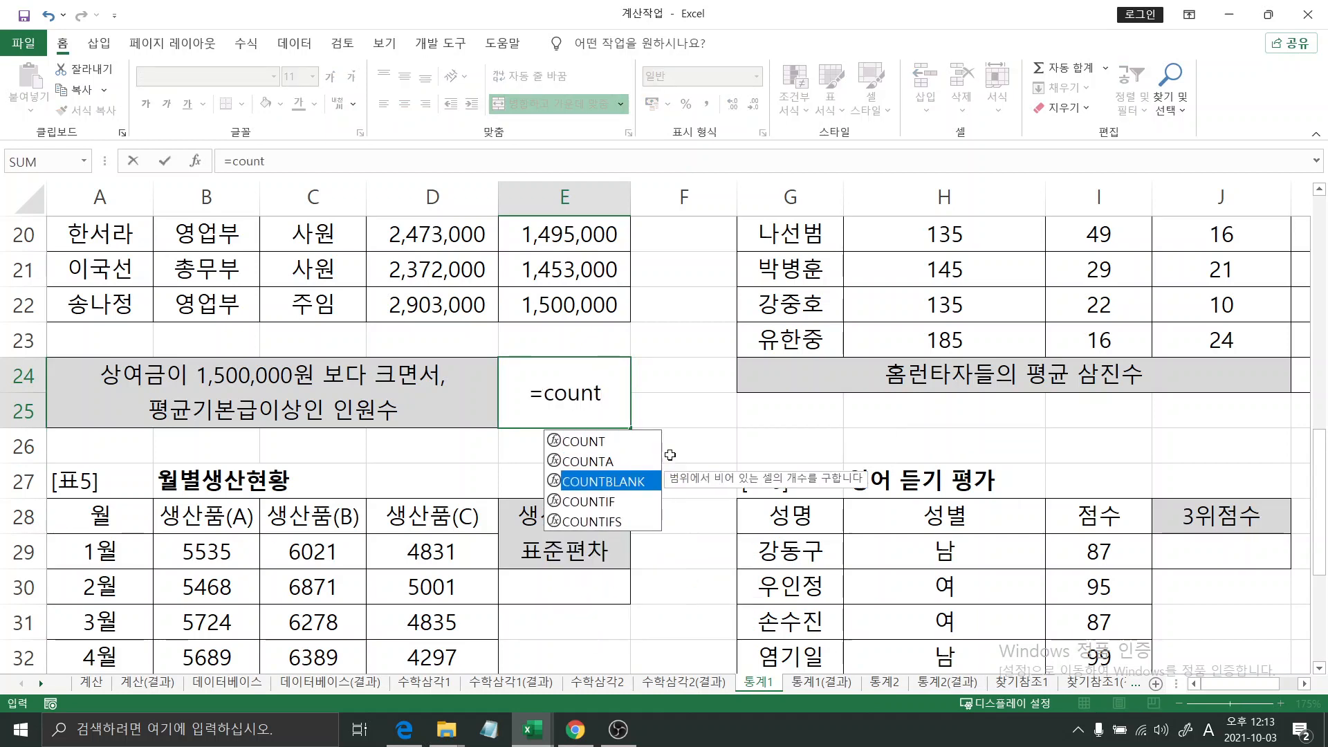
pyautogui.press('Tab')
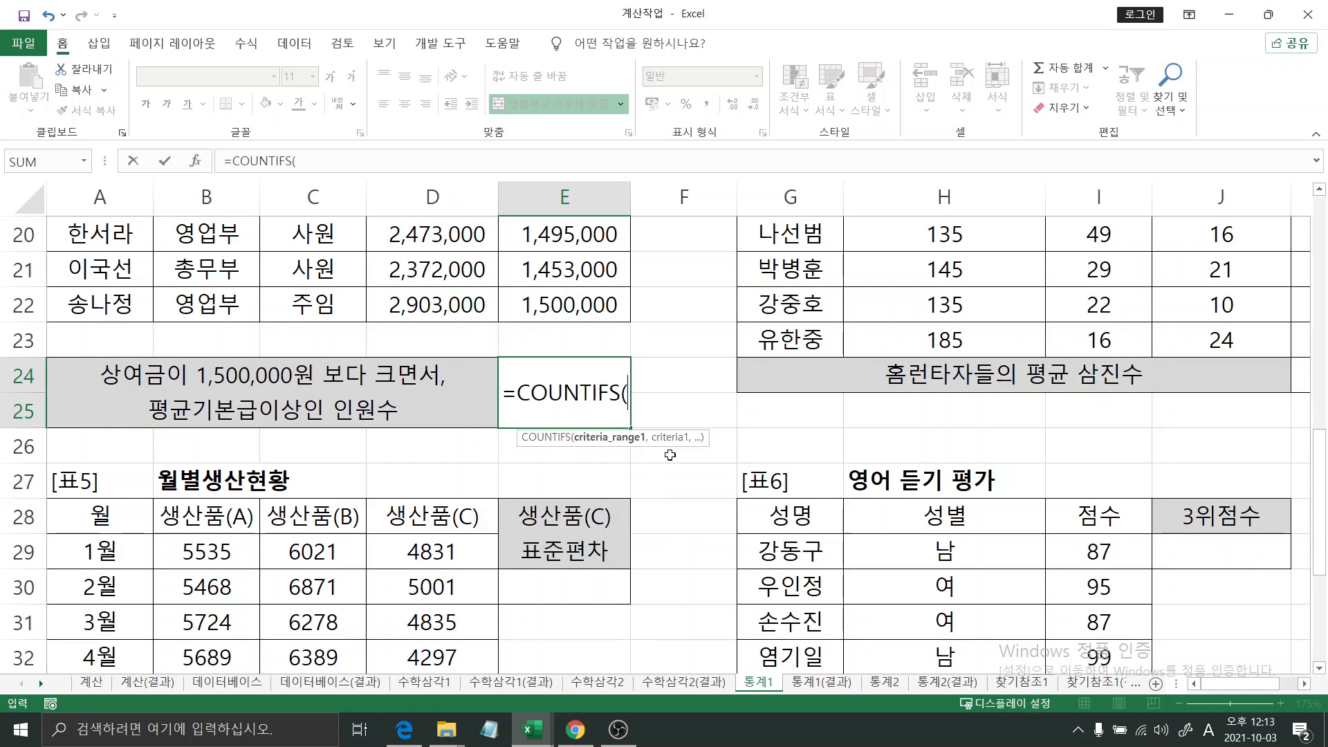
pyautogui.click(200, 166)
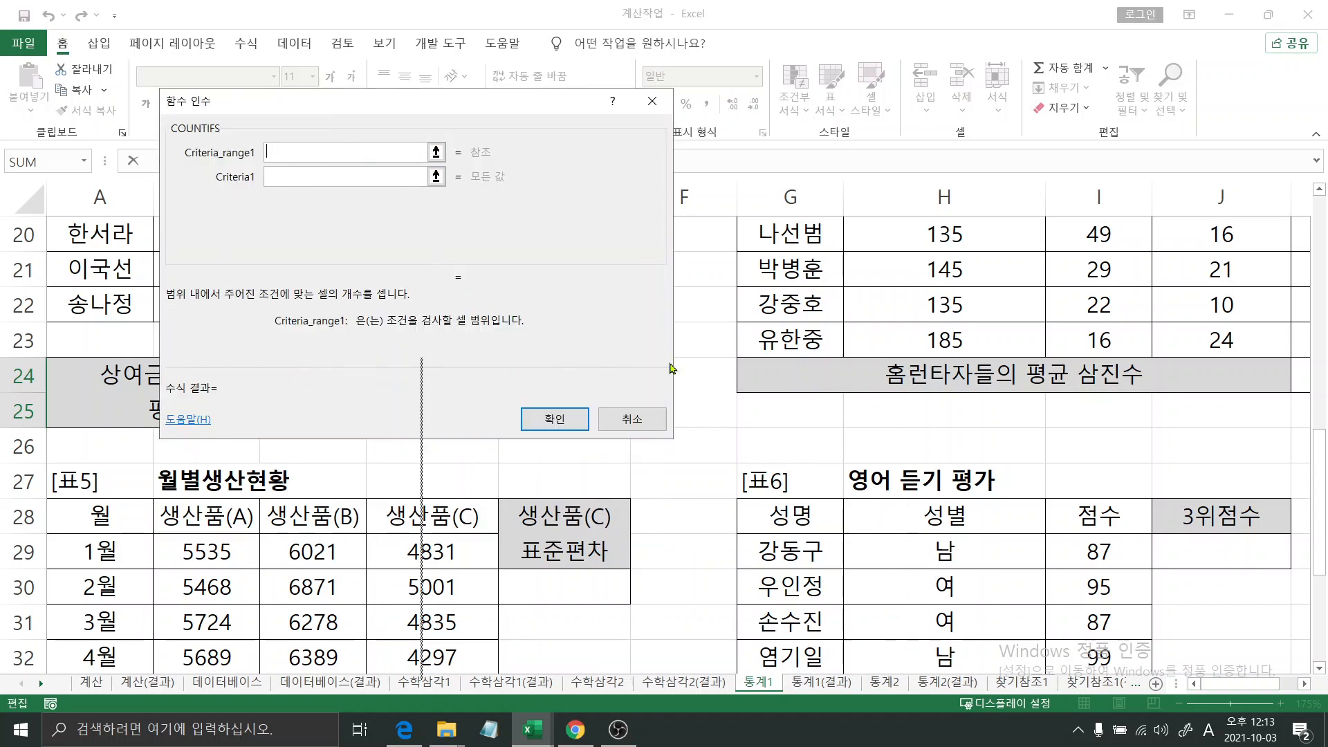
# - Set the first COUNTIFS condition to the 상여금 values E15:E22 with criteria >1500000
pyautogui.moveTo(670, 367); pyautogui.dragTo(873, 299)
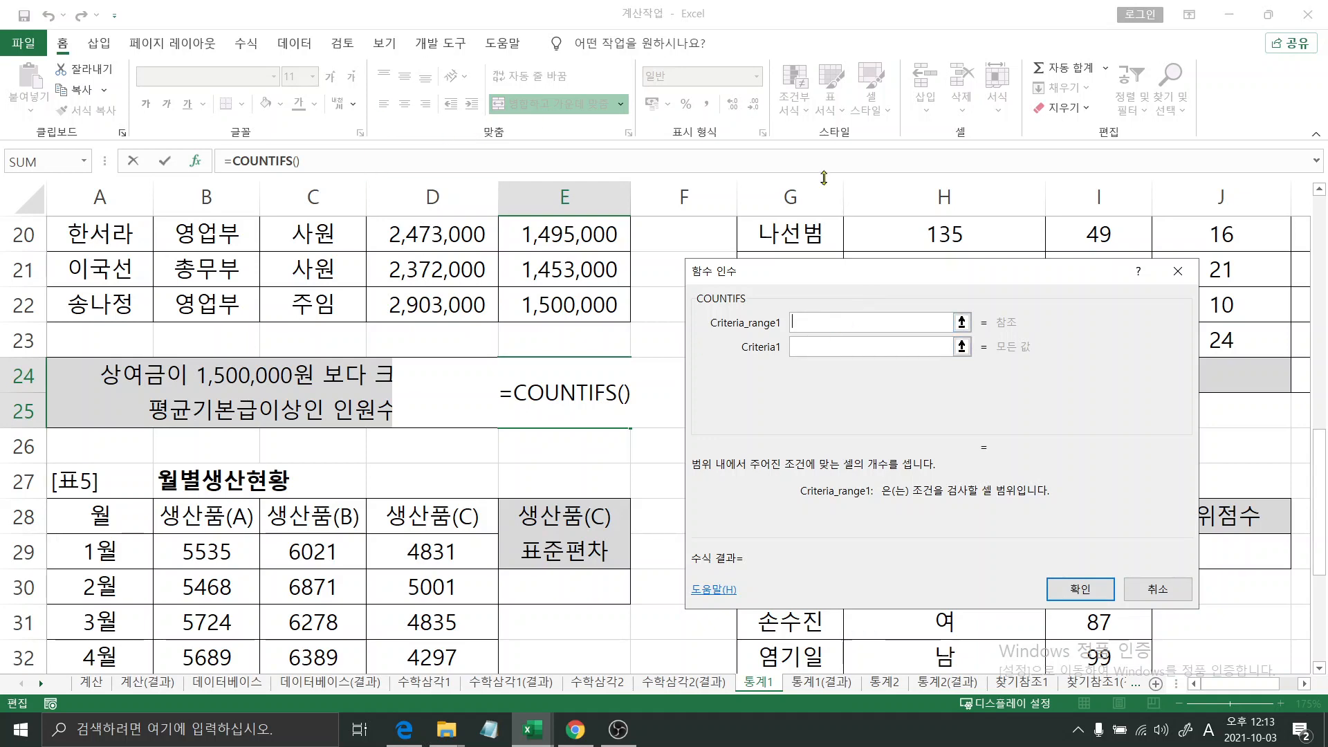
pyautogui.scroll(3, 567, 349)
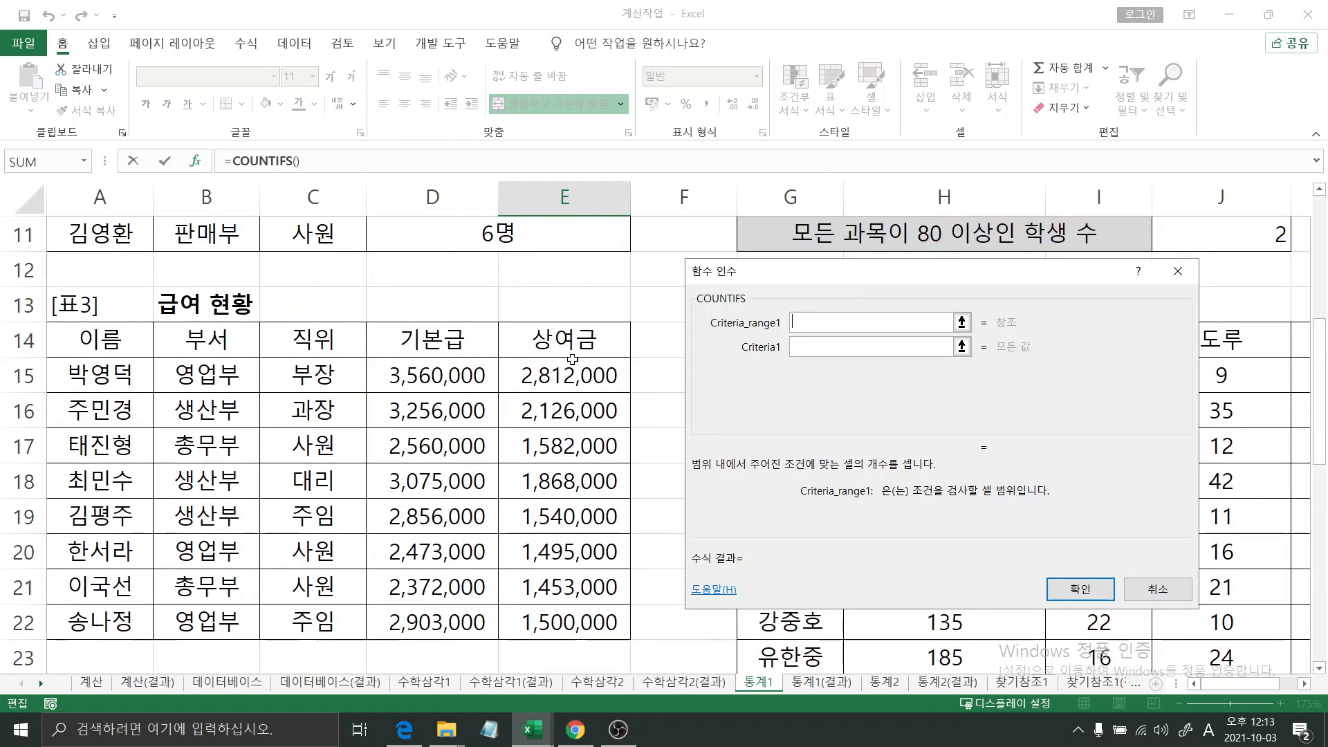
pyautogui.moveTo(569, 376); pyautogui.dragTo(577, 607)
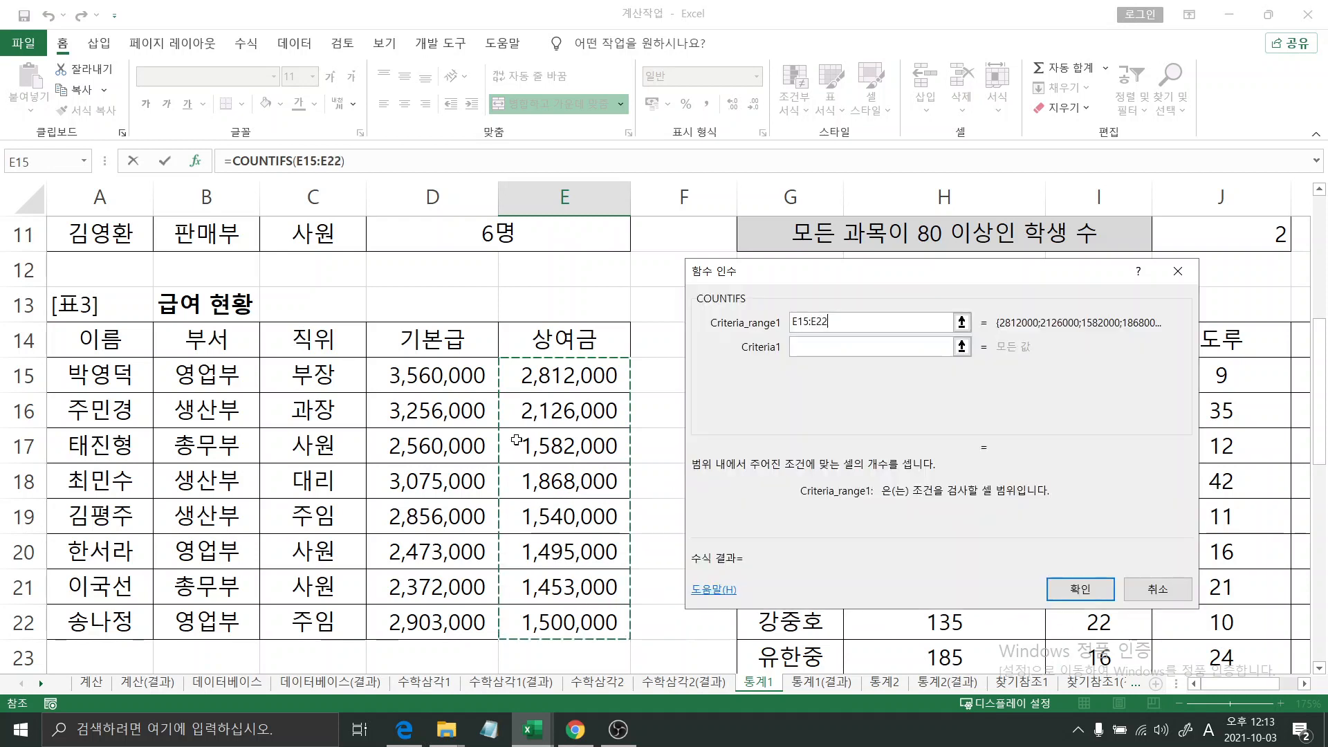
pyautogui.click(799, 346)
pyautogui.write('>=')
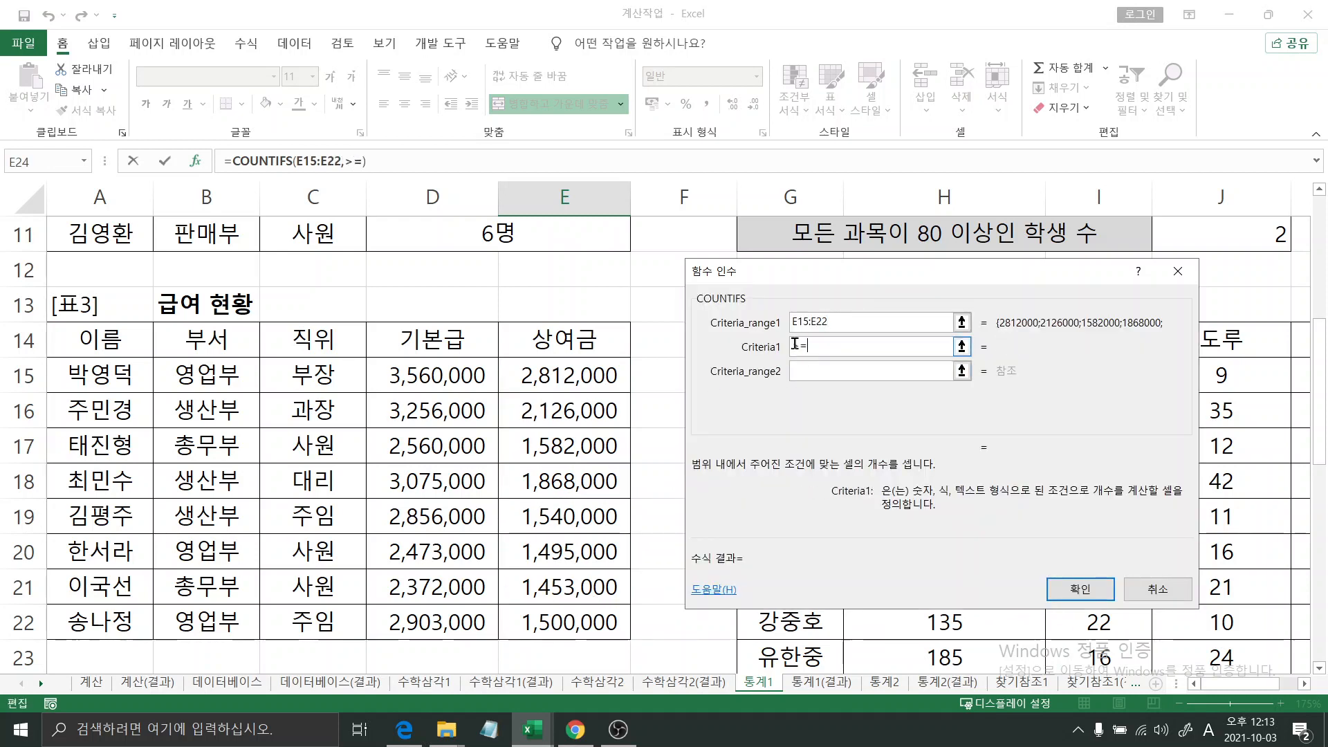
pyautogui.write('1500000')
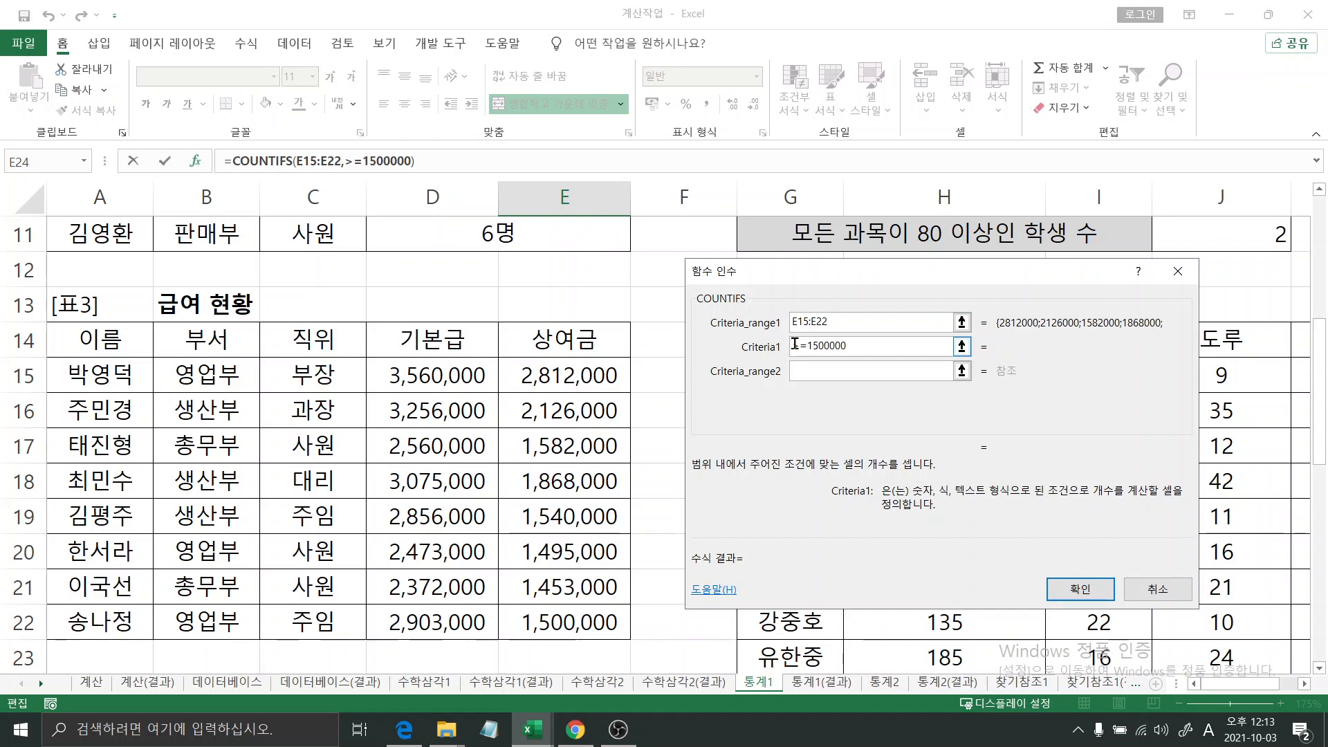
pyautogui.press('Tab')
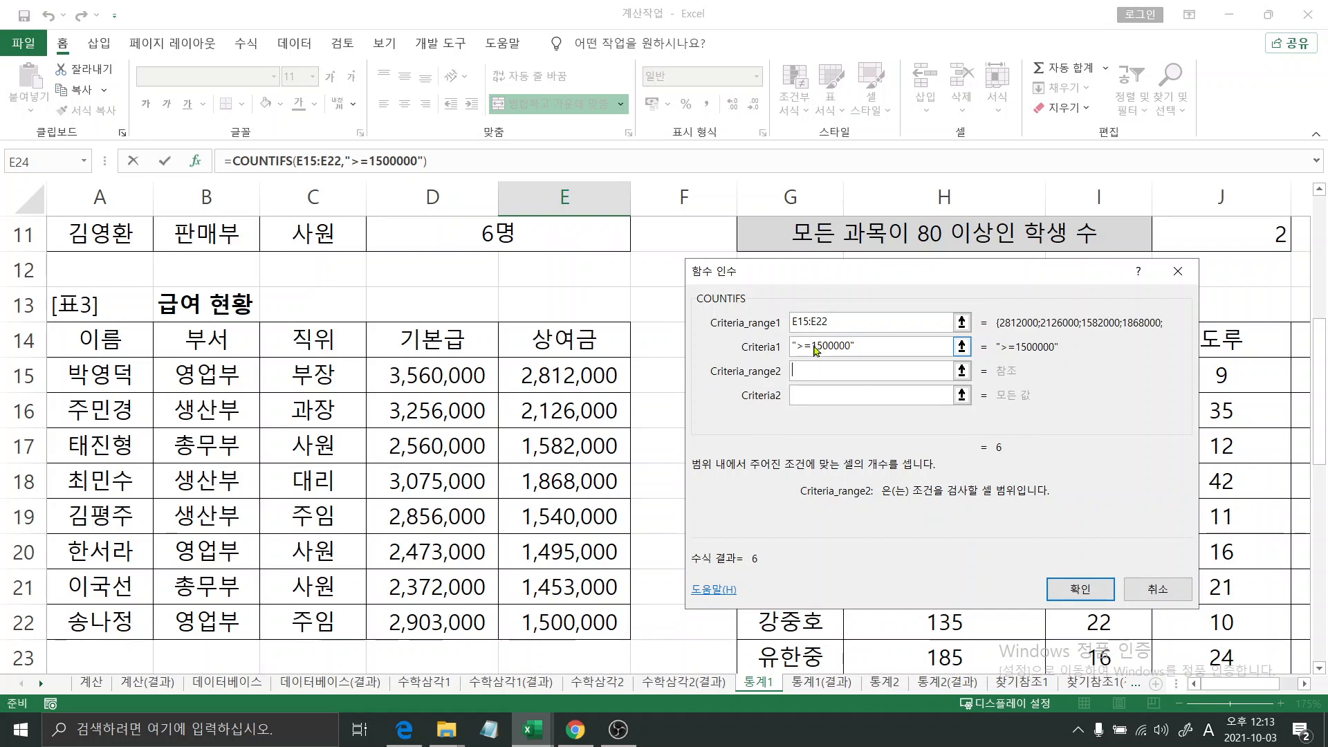
pyautogui.click(815, 348)
pyautogui.press('BackSpace')
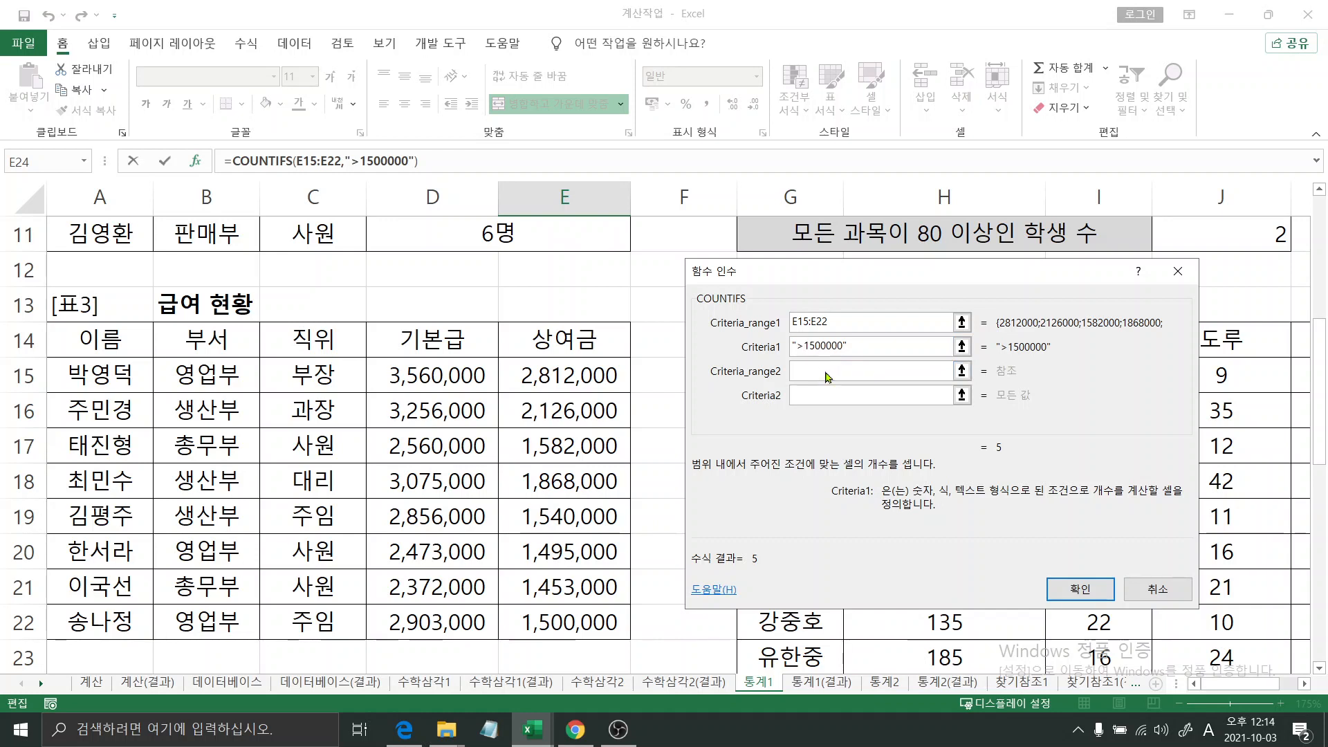
# - Set the second COUNTIFS range to the 기본급 values D15:D22 and begin its criteria with the quoted operator ">="
pyautogui.click(826, 372)
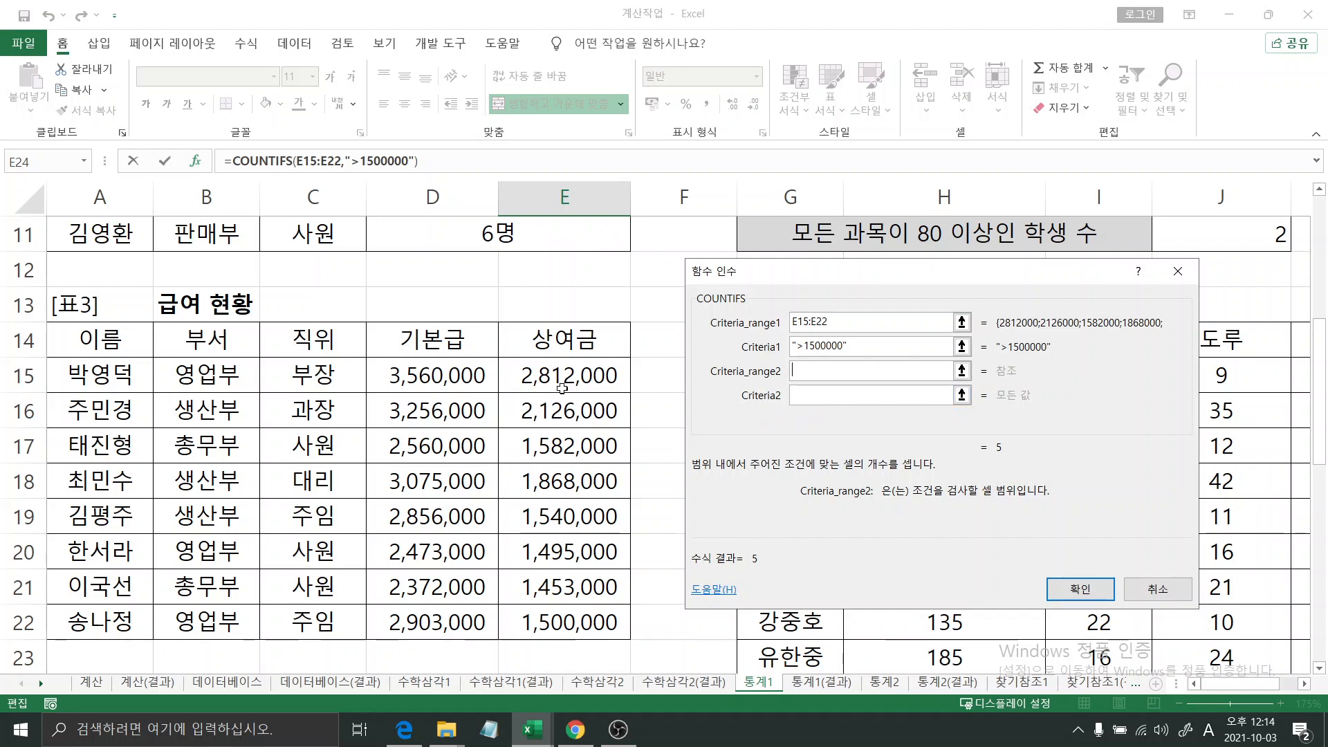
pyautogui.moveTo(456, 376); pyautogui.dragTo(447, 615)
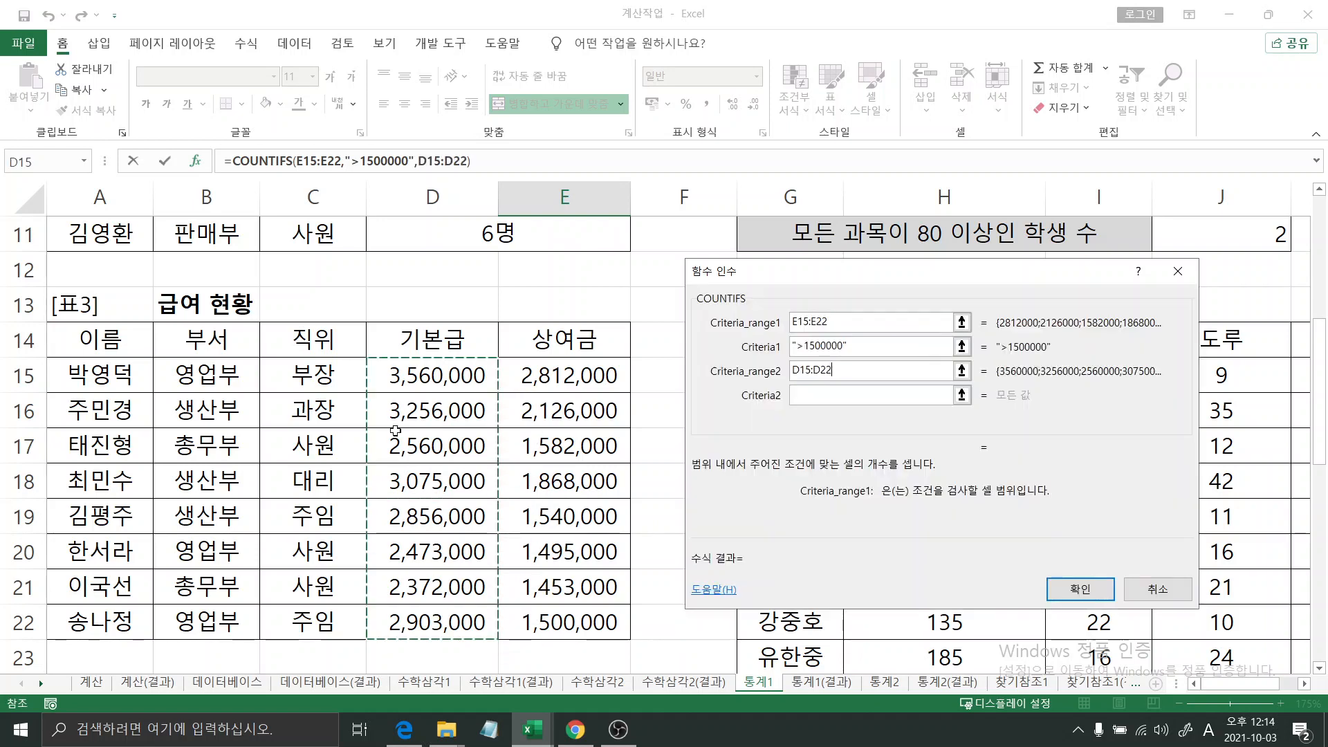
pyautogui.click(796, 395)
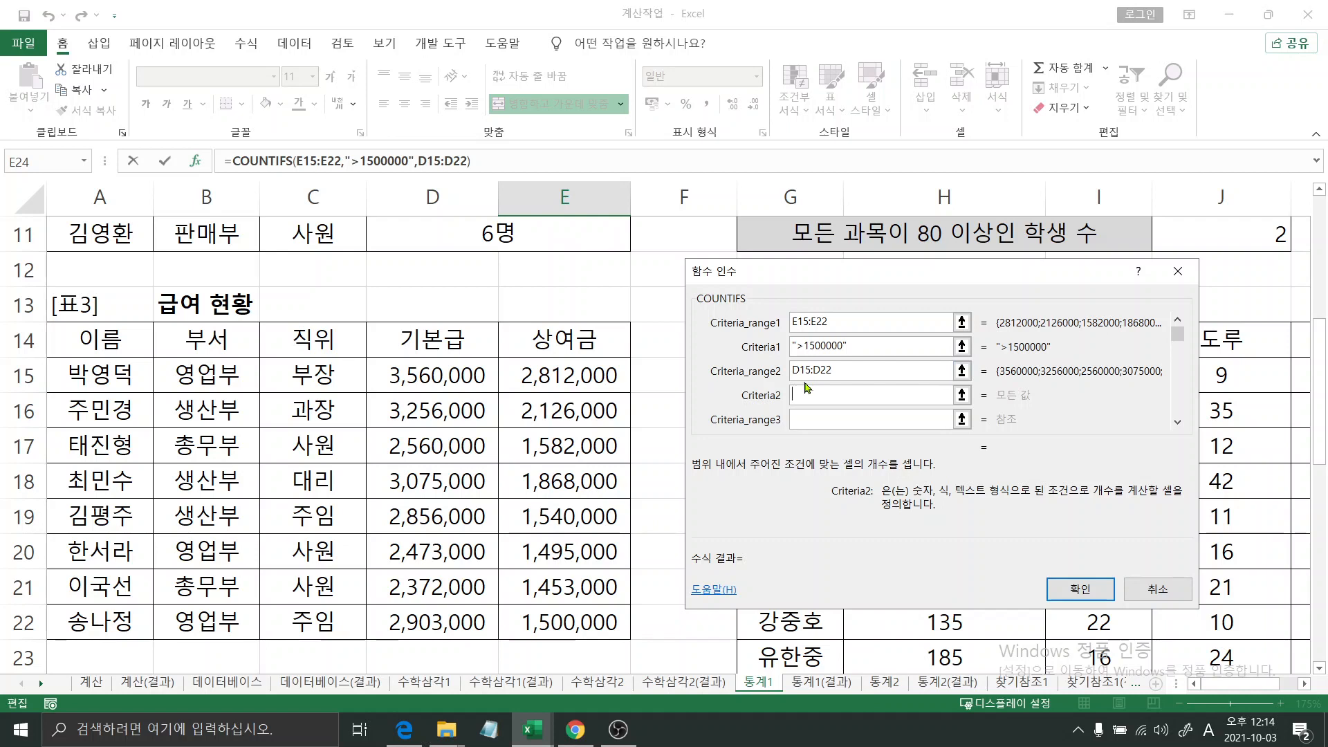
pyautogui.write('>=')
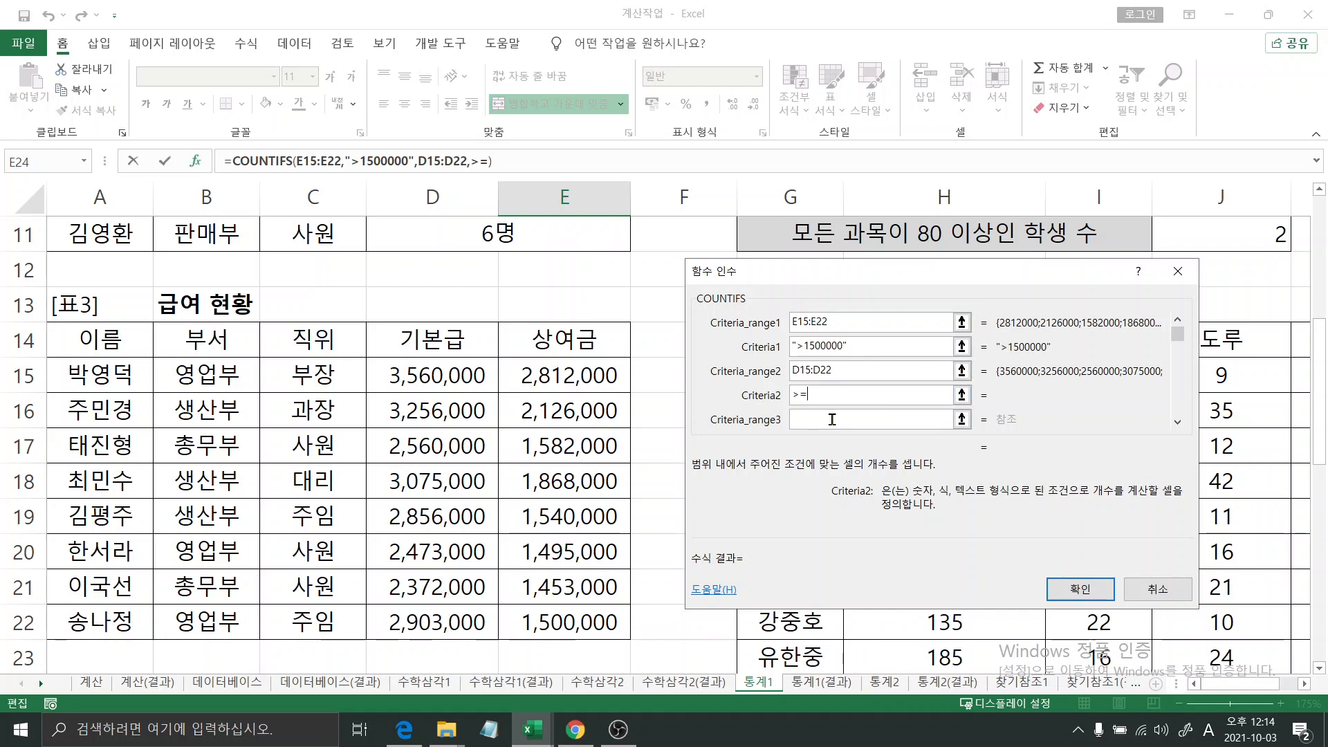
pyautogui.click(793, 396)
pyautogui.write('"')
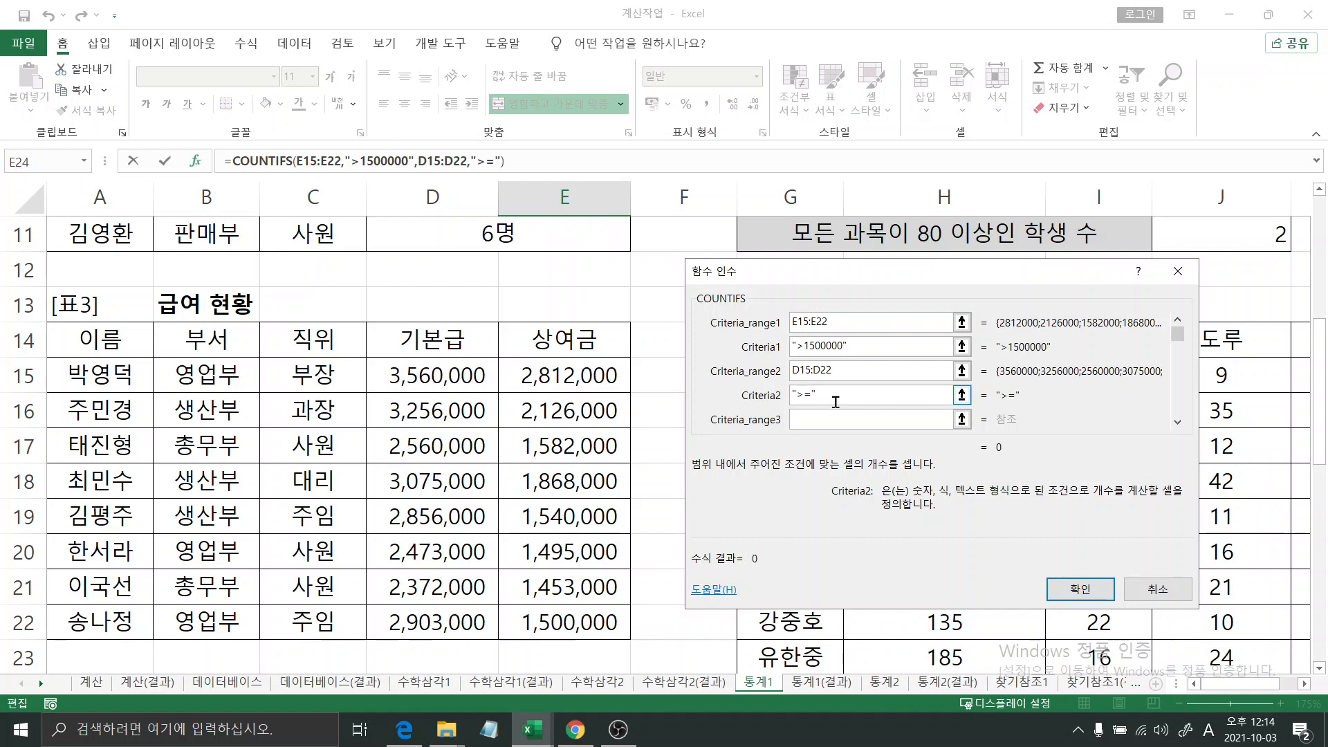
# - Append &average(D15:D22) to the second criteria and confirm the COUNTIFS formula
pyautogui.write('&')
pyautogui.write('average(')
pyautogui.moveTo(461, 375); pyautogui.dragTo(465, 623)
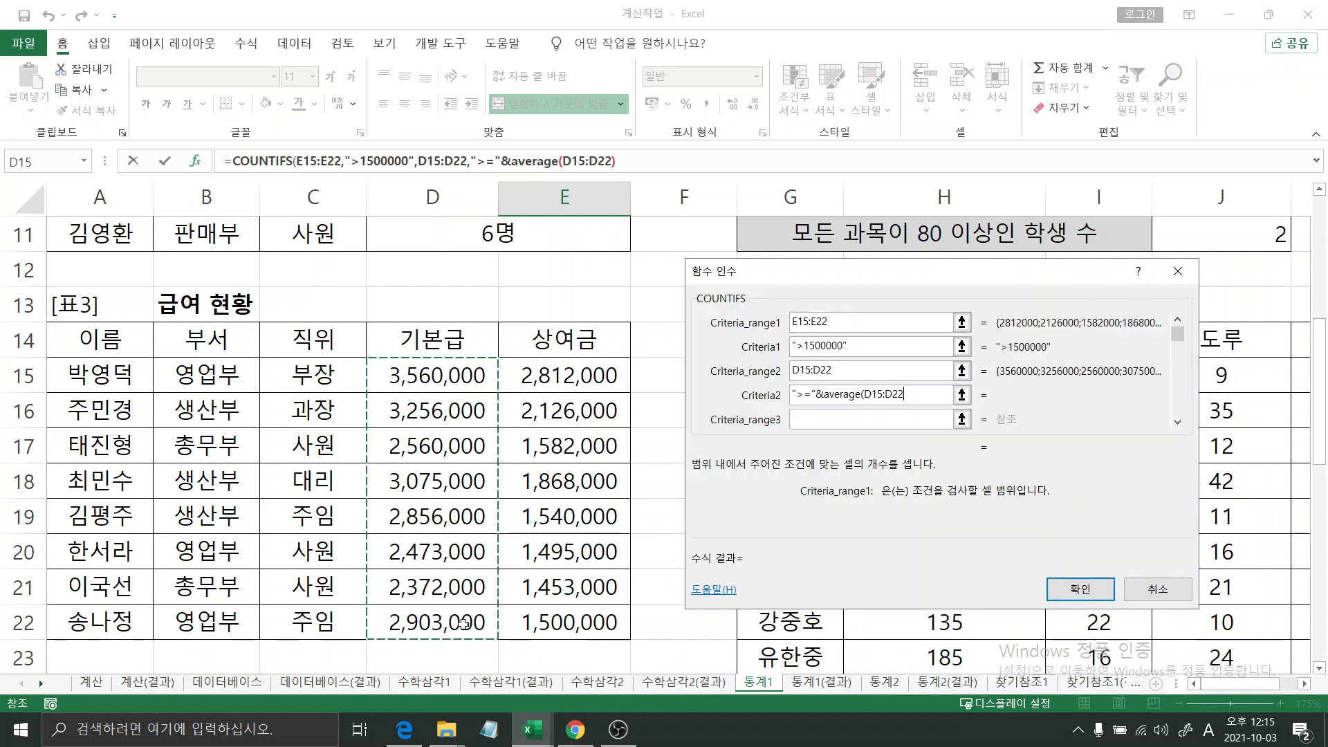
pyautogui.write(')')
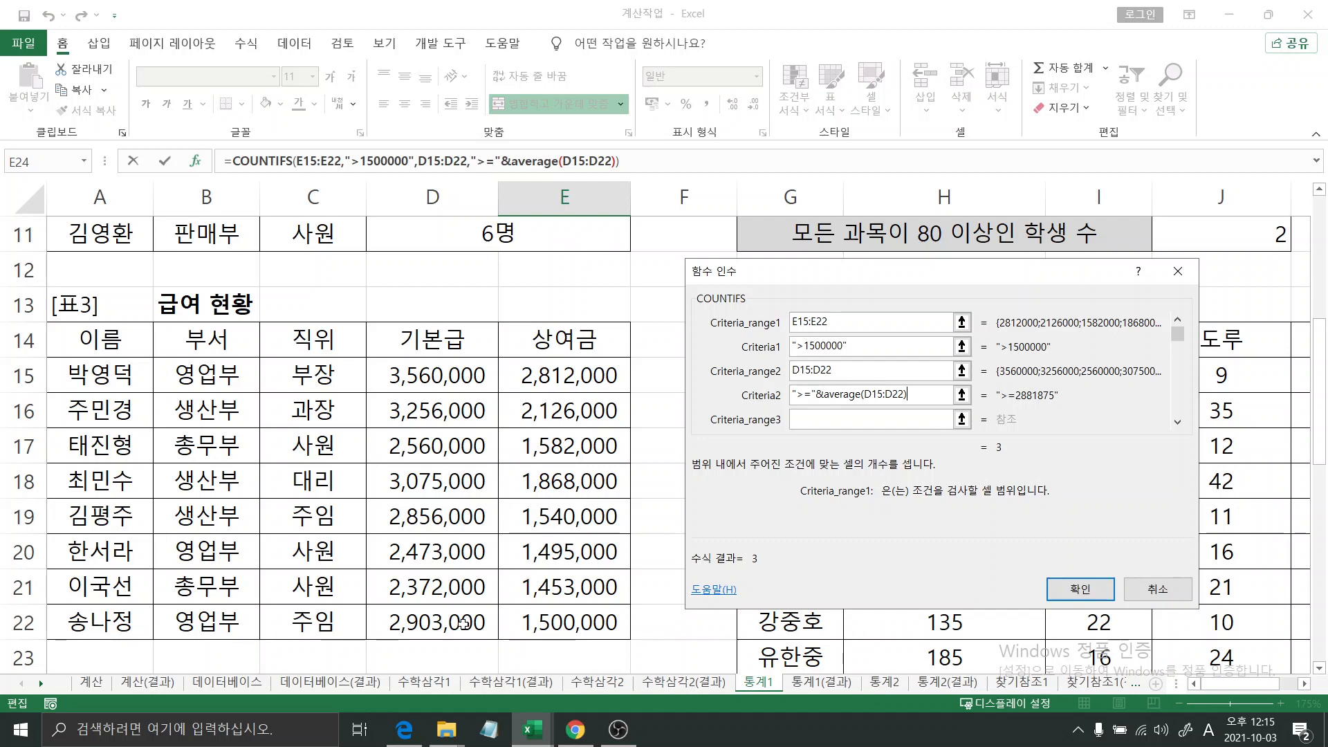
pyautogui.press('Tab')
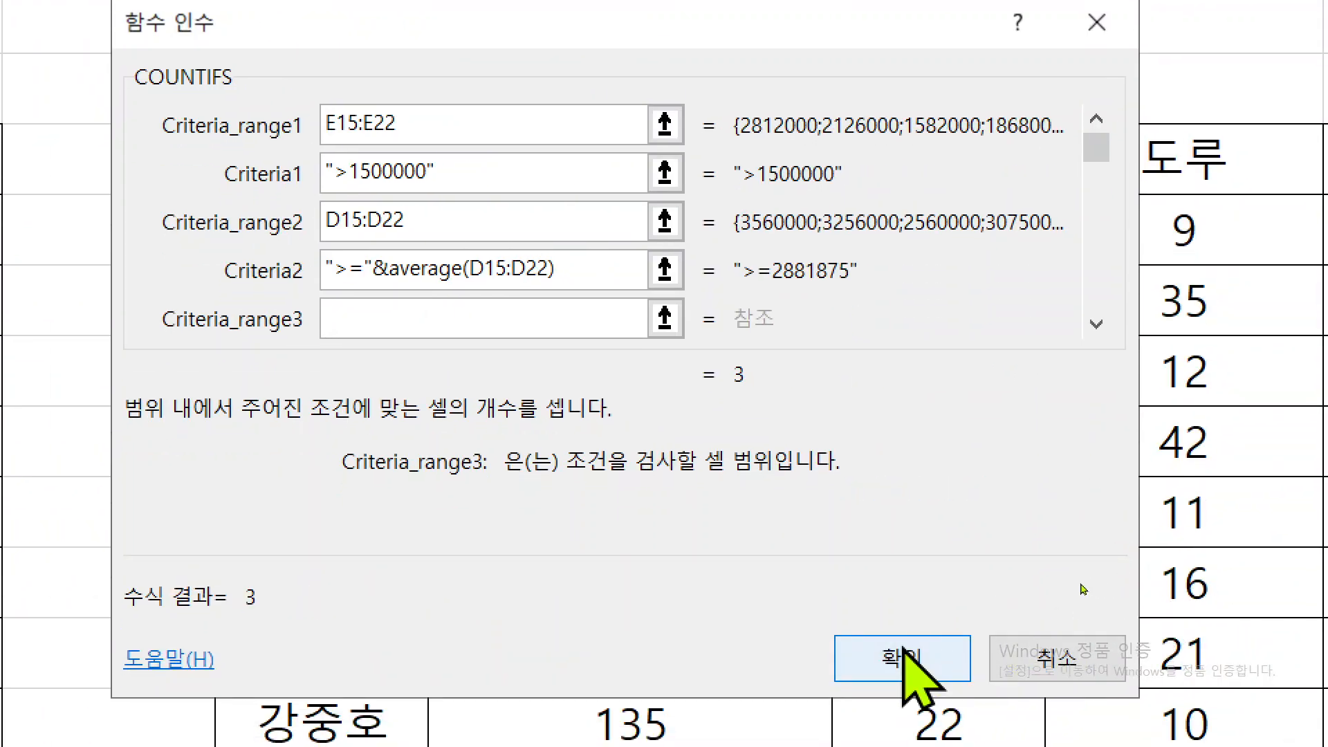
pyautogui.click(902, 657)
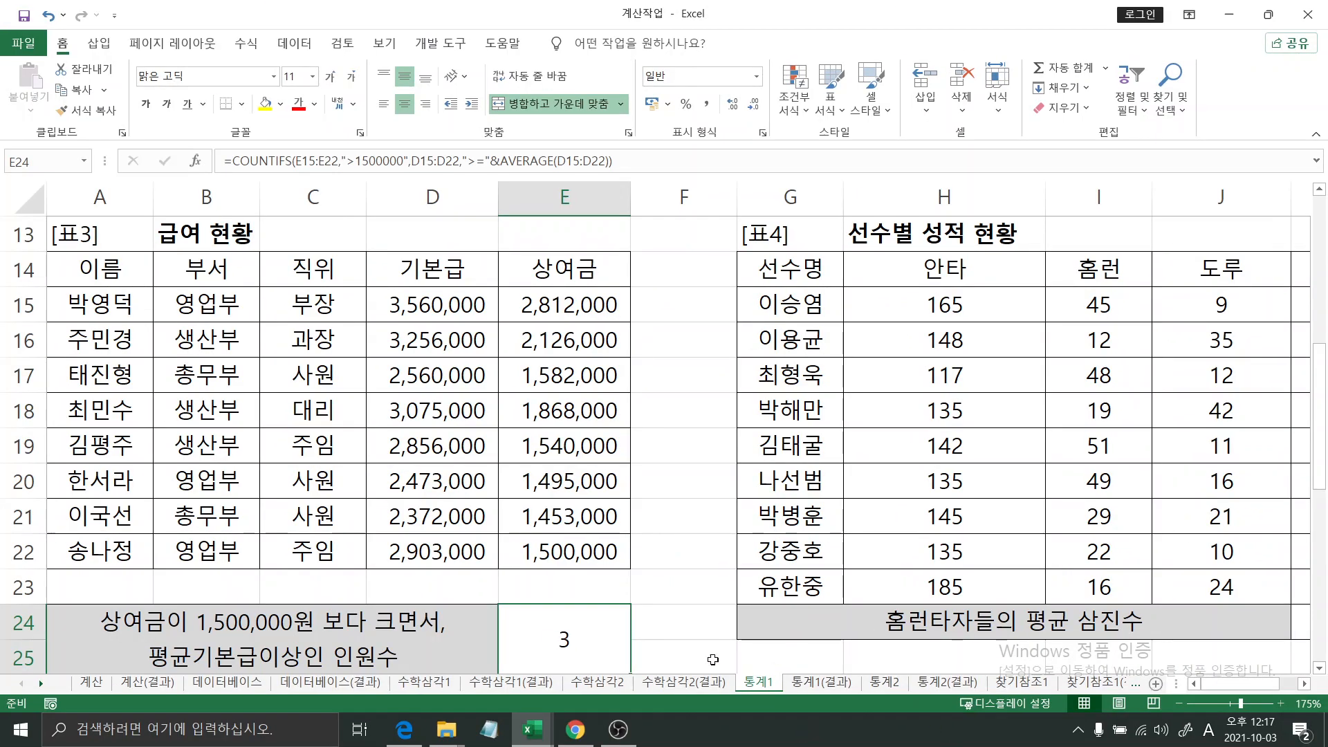
# - Append &"명" to the end of the COUNTIFS formula in E24
pyautogui.click(625, 161)
pyautogui.write('&')
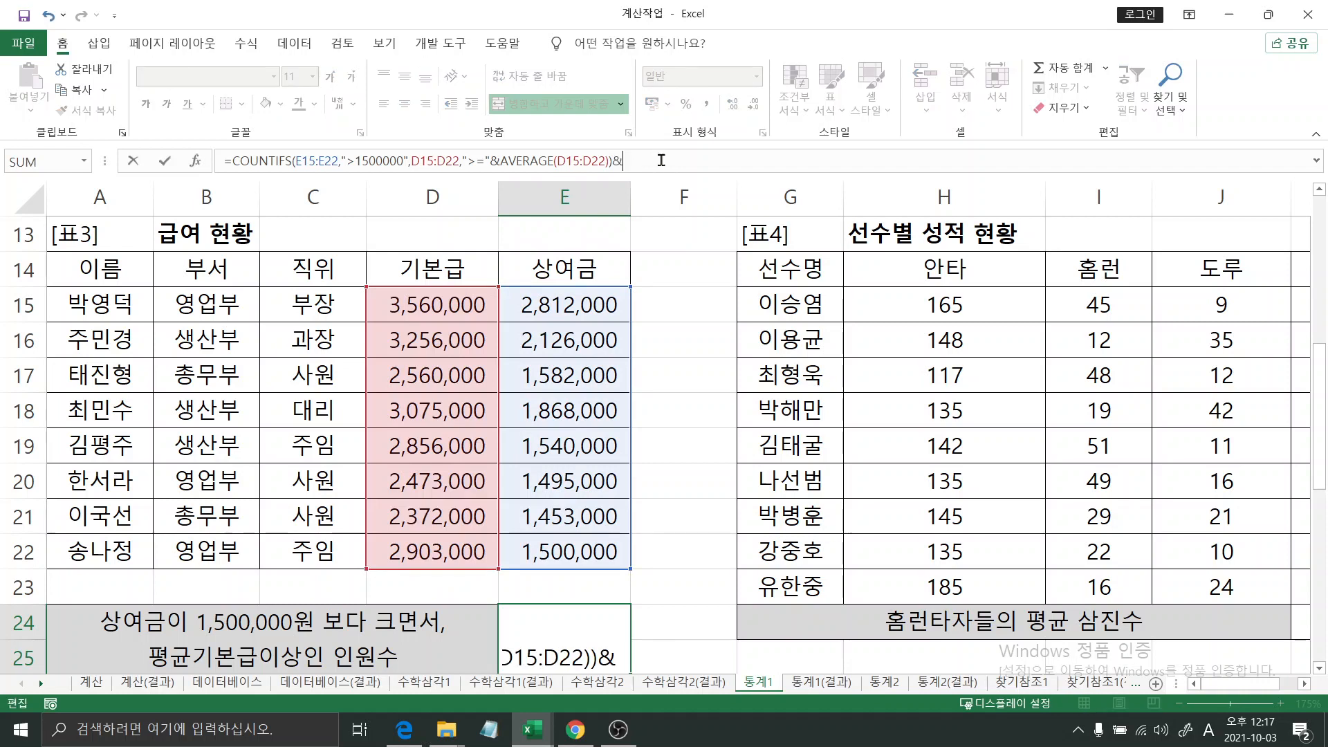
pyautogui.write('\'명"')
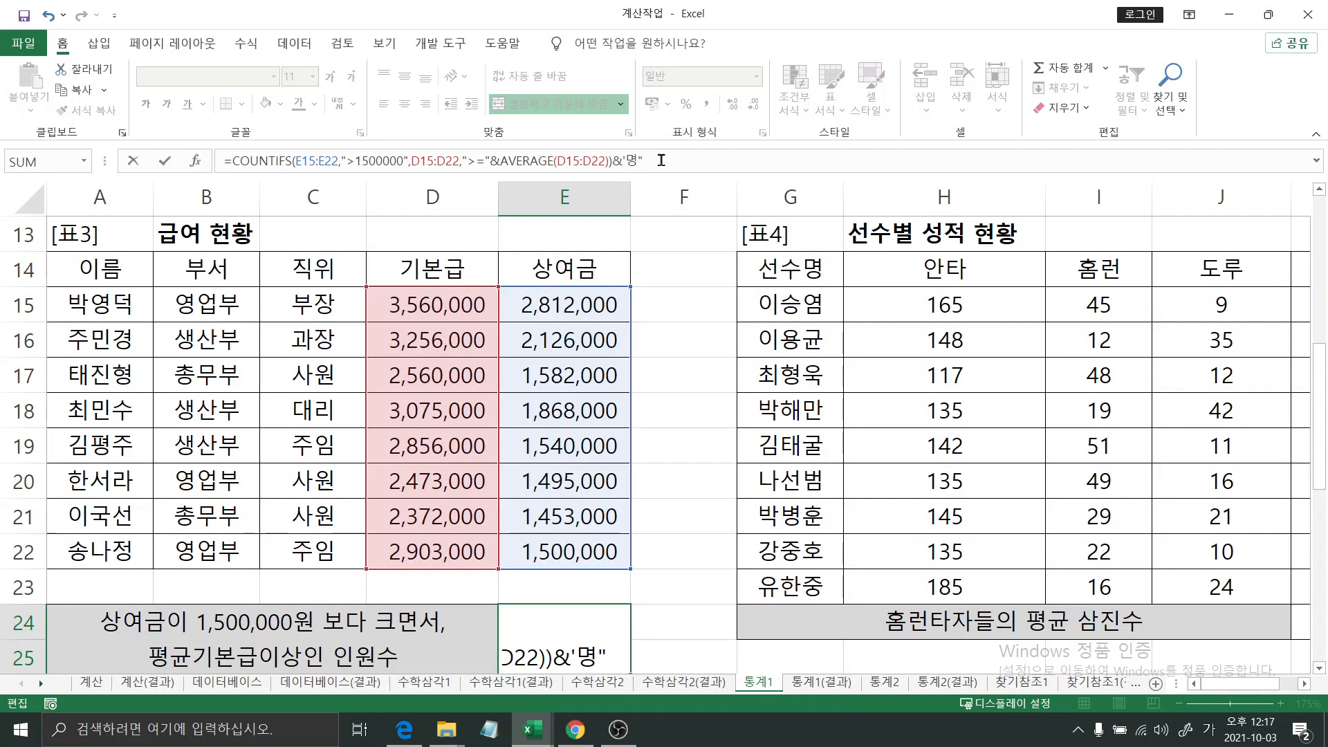
pyautogui.press('BackSpace')
pyautogui.press('BackSpace')
pyautogui.write('명"')
pyautogui.press('Return')
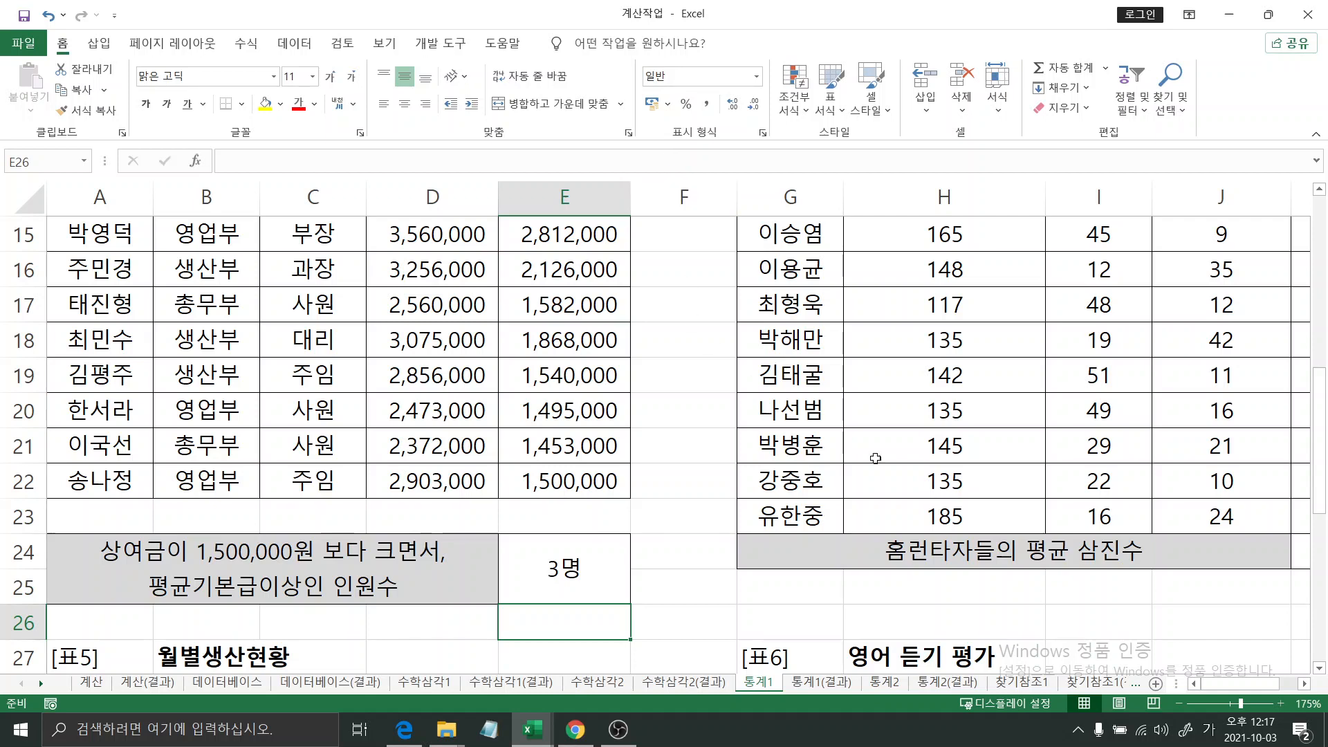
# - Begin an AVERAGEIF formula in K24 for the home-run hitters' average strikeouts (홈런타자들의 평균 삼진수)
pyautogui.click(1303, 684)
pyautogui.click(1303, 684)
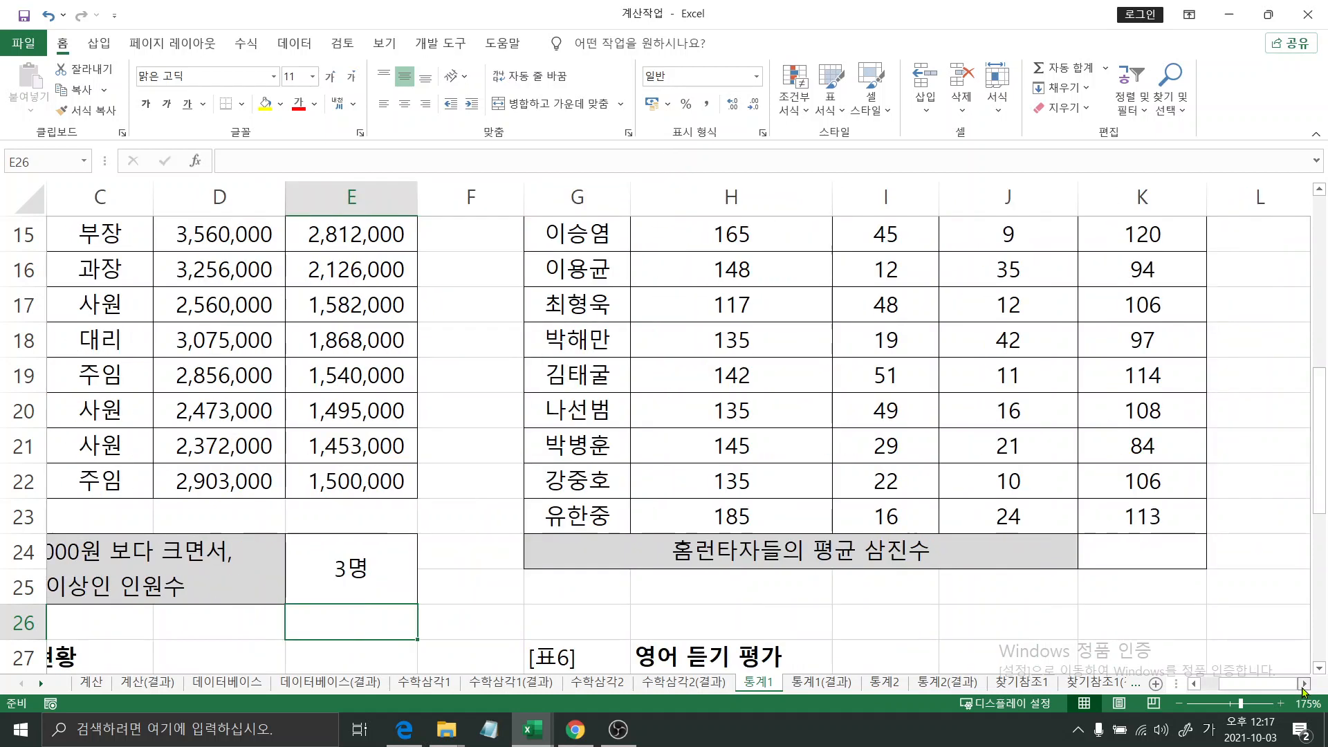
pyautogui.moveTo(1321, 482); pyautogui.dragTo(1319, 451)
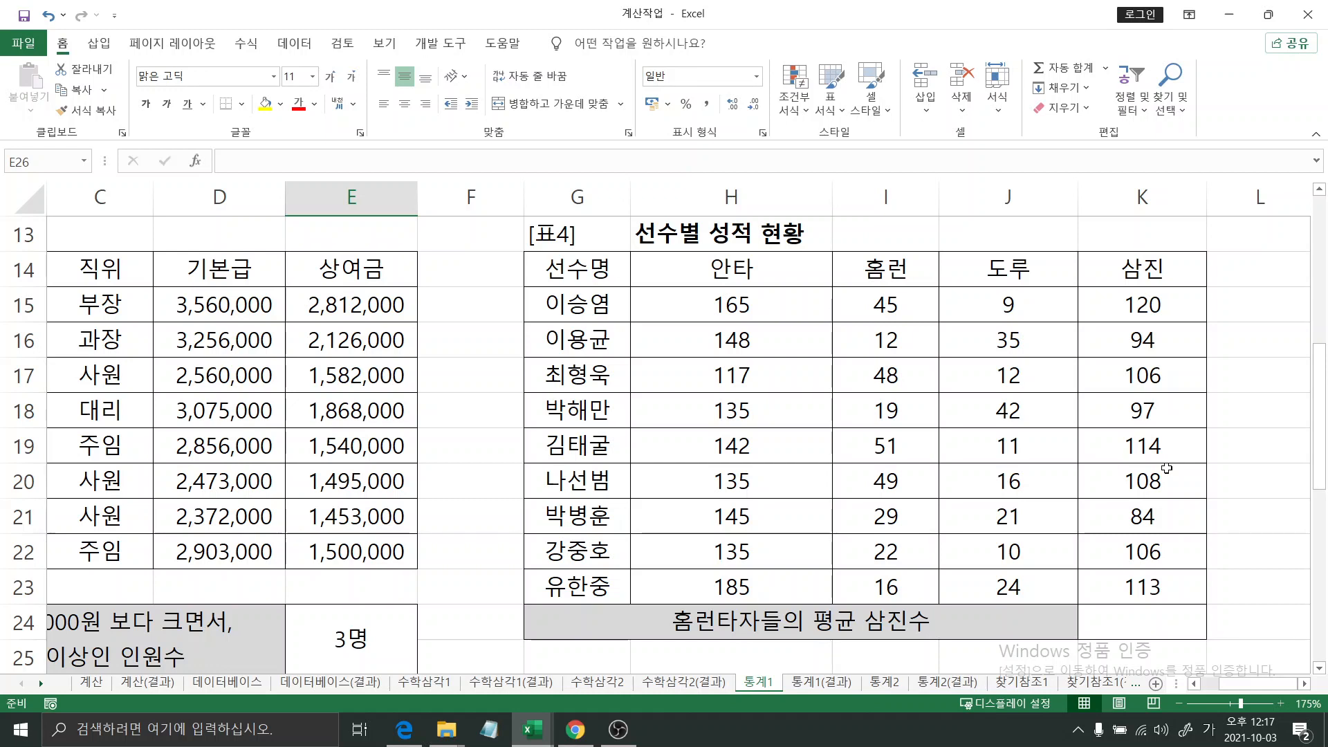
pyautogui.click(1173, 619)
pyautogui.write('=')
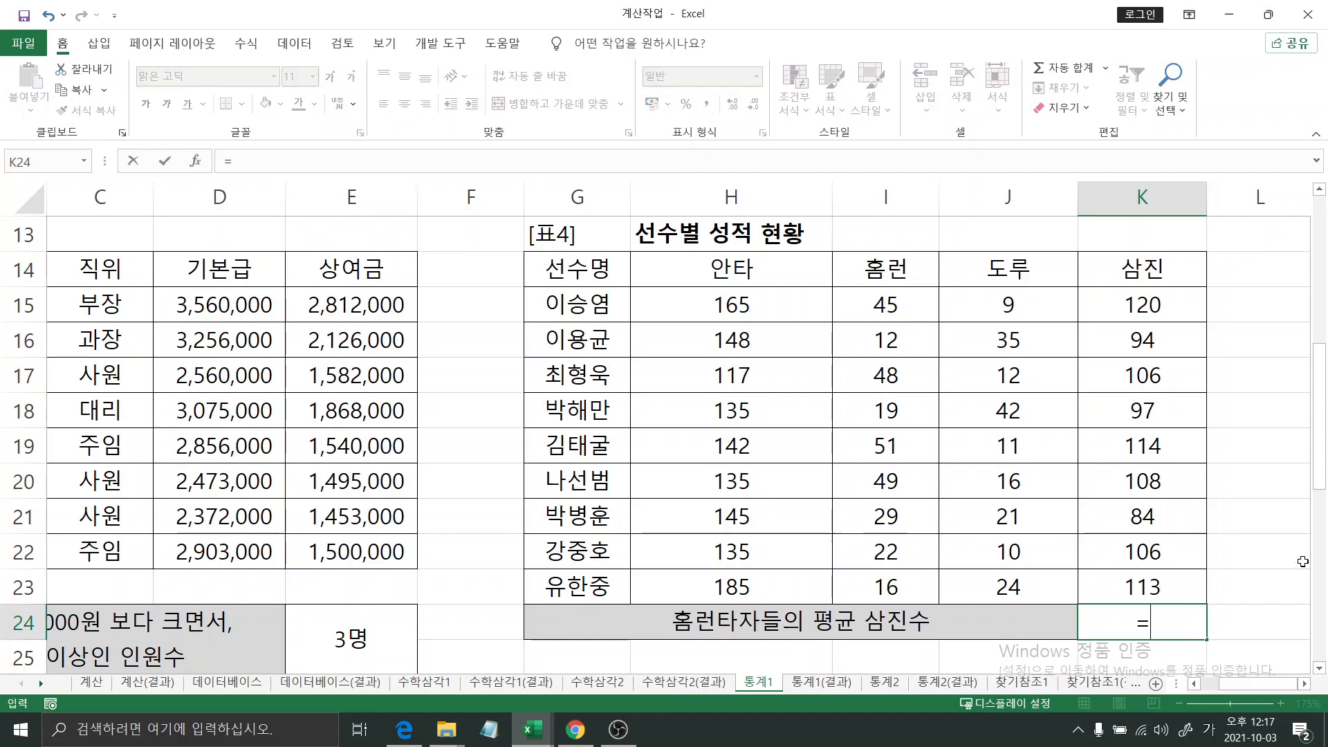
pyautogui.write('aver')
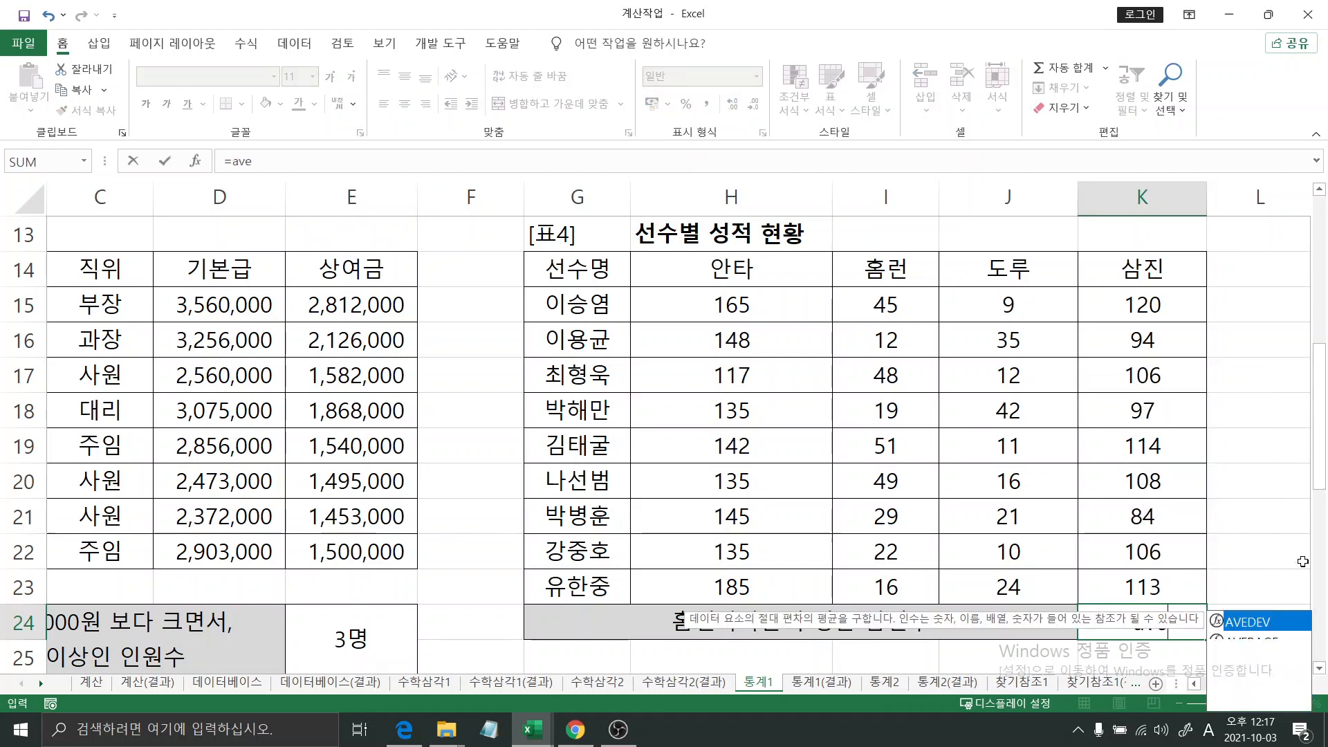
pyautogui.press('Down')
pyautogui.press('Down')
pyautogui.press('Down')
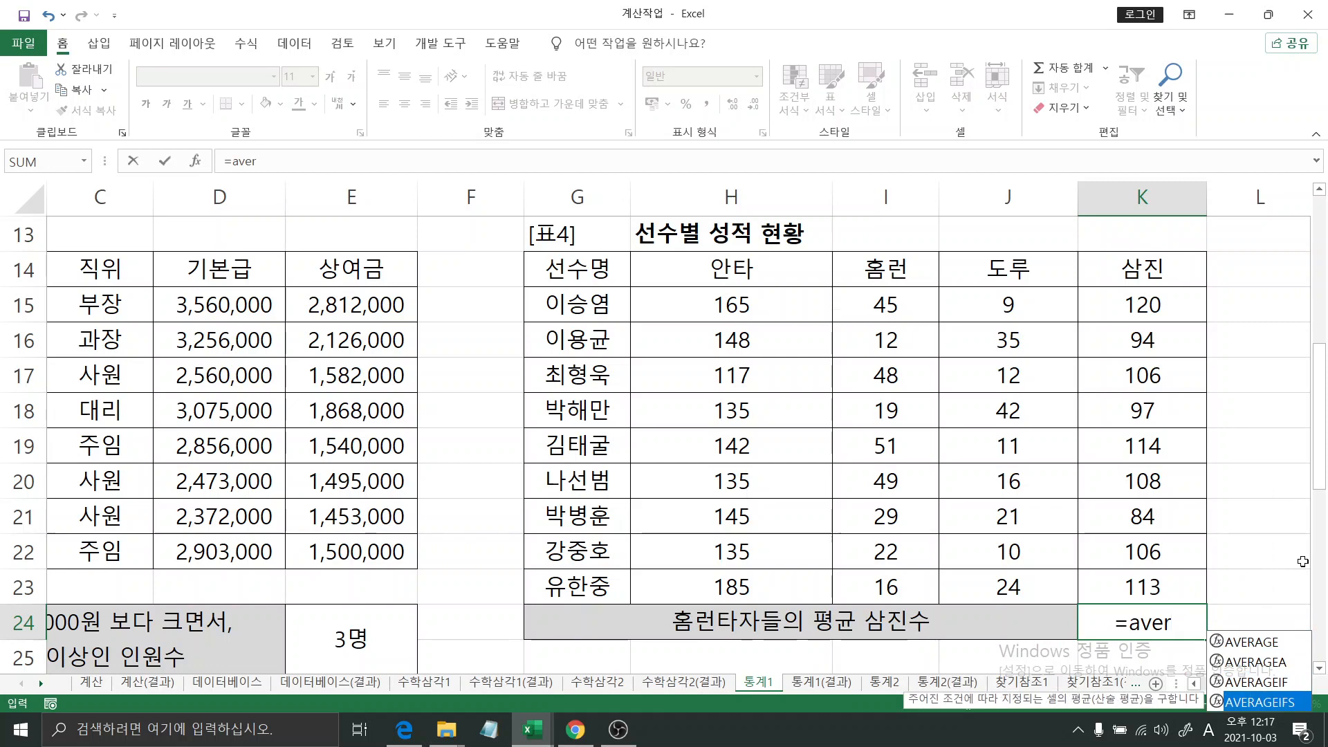
pyautogui.press('Up')
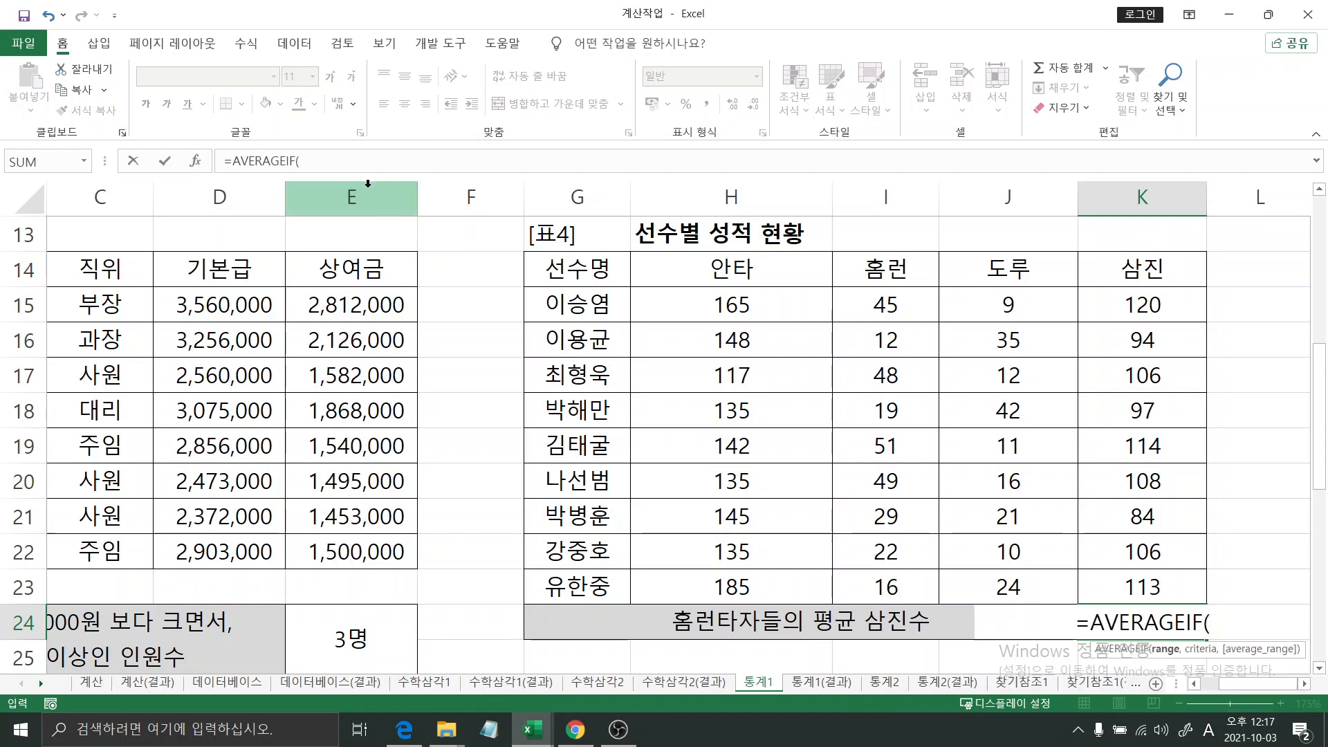
# - In the AVERAGEIF function arguments, set the range to the 홈런 values I15:I23 and the criteria to >=40
pyautogui.click(196, 161)
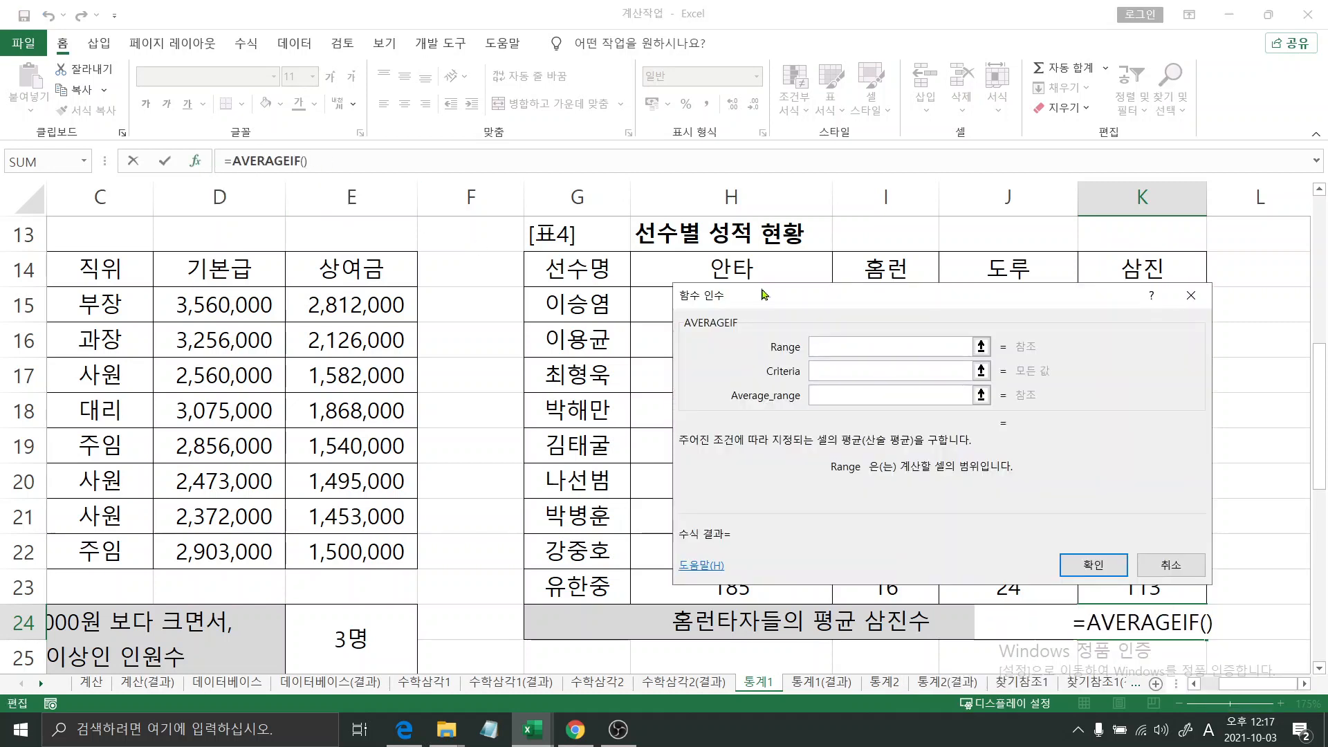
pyautogui.moveTo(762, 291); pyautogui.dragTo(177, 294)
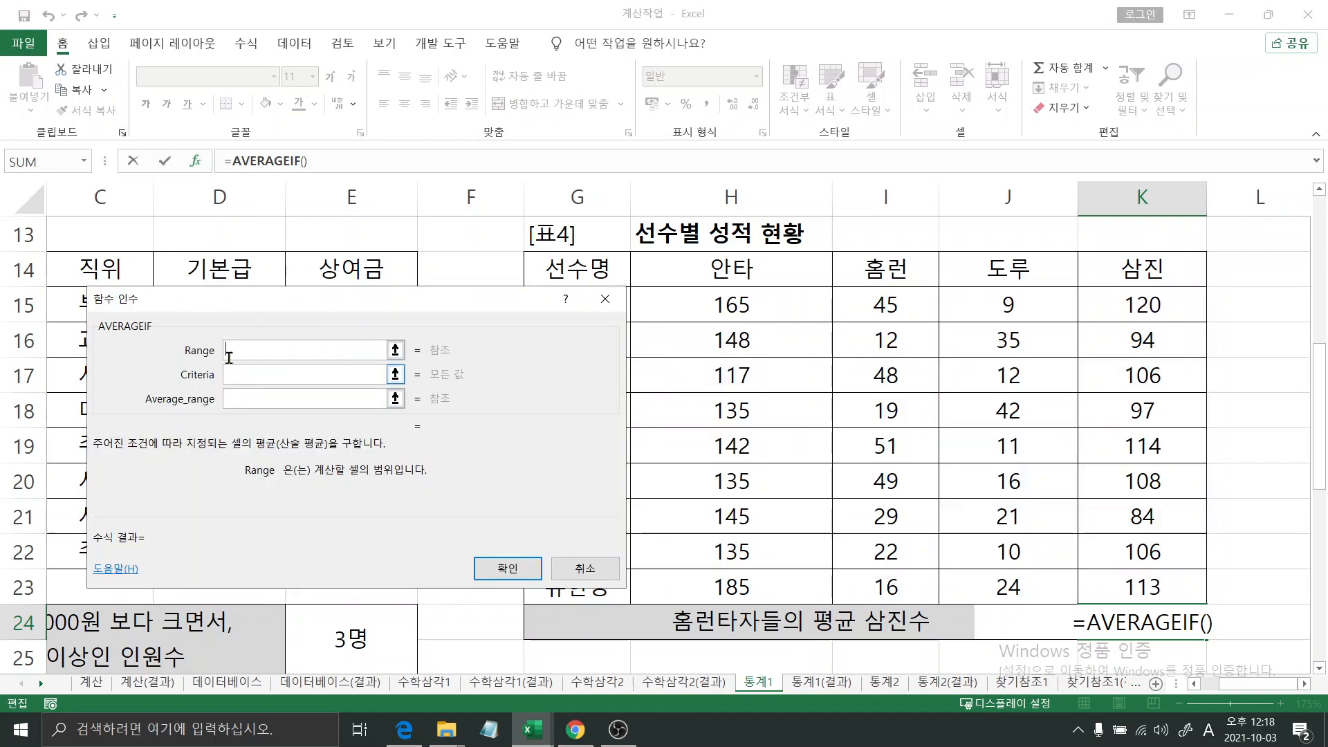
pyautogui.click(253, 368)
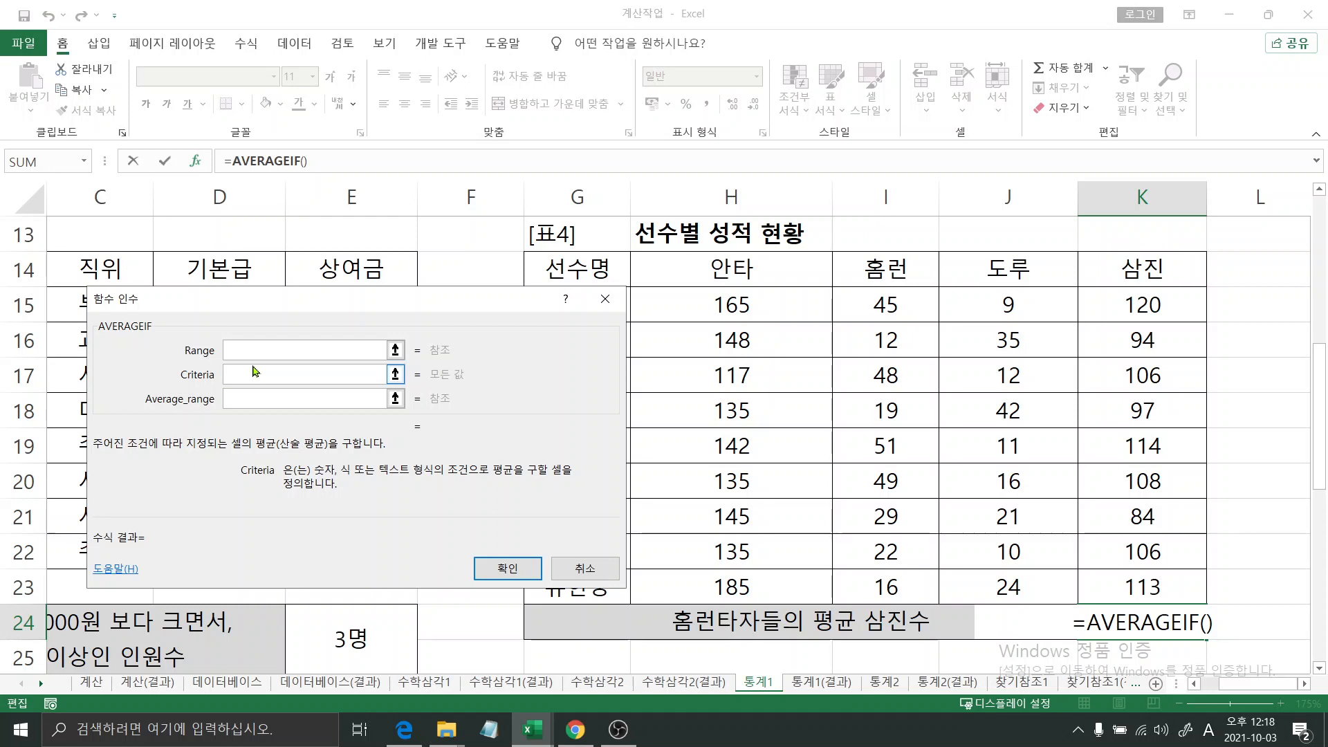
pyautogui.click(249, 343)
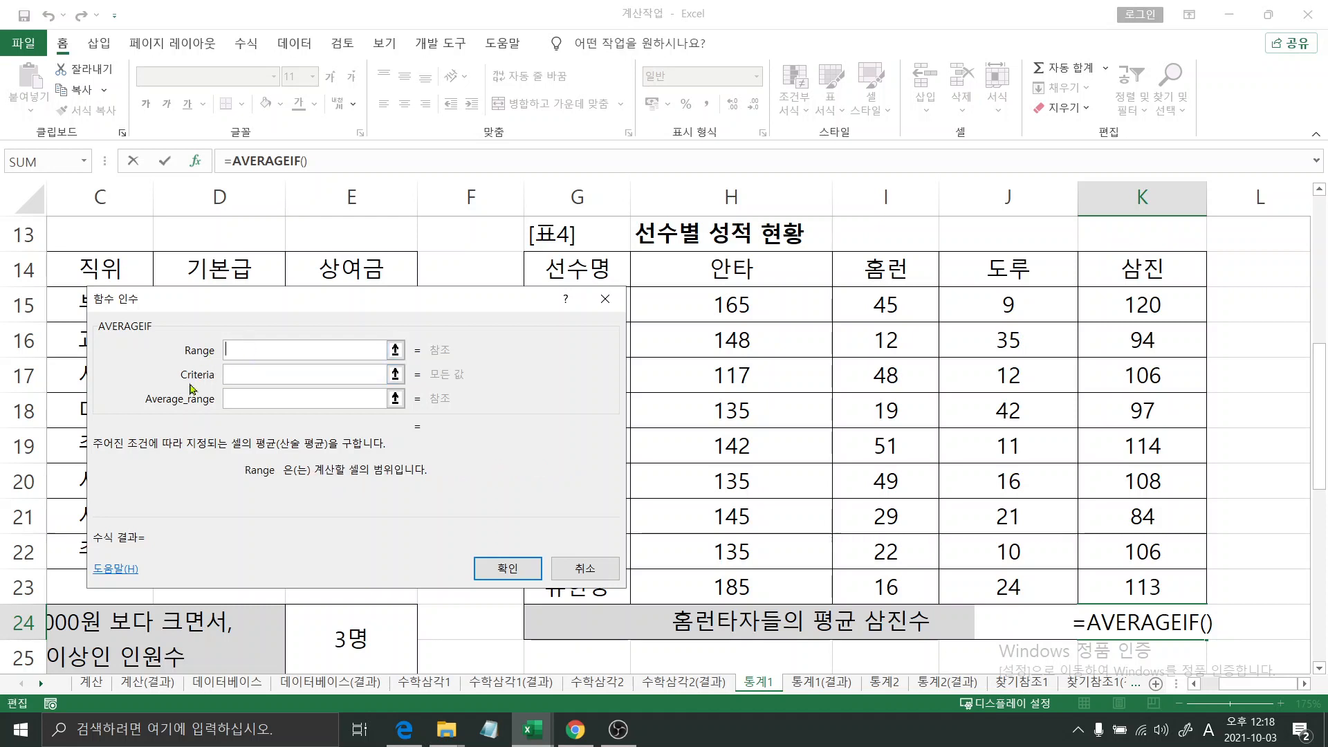
pyautogui.moveTo(849, 305); pyautogui.dragTo(858, 587)
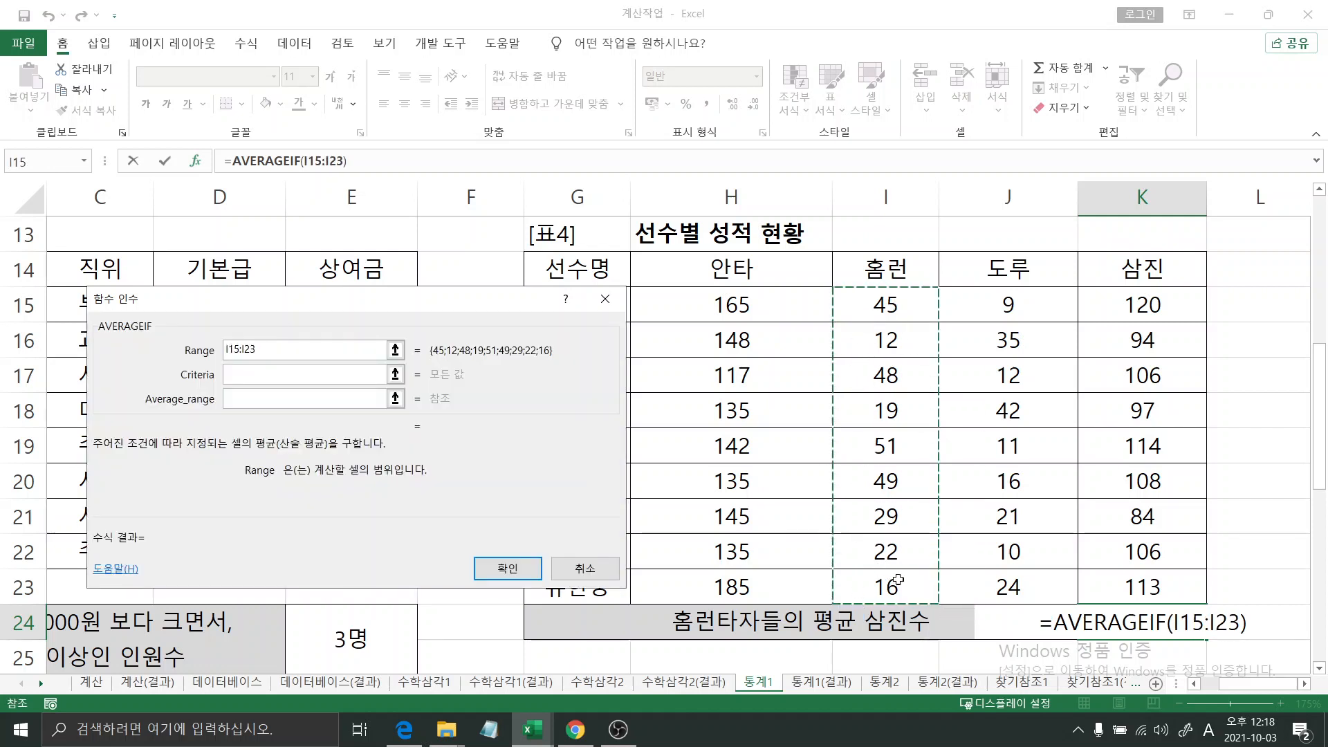
pyautogui.click(245, 373)
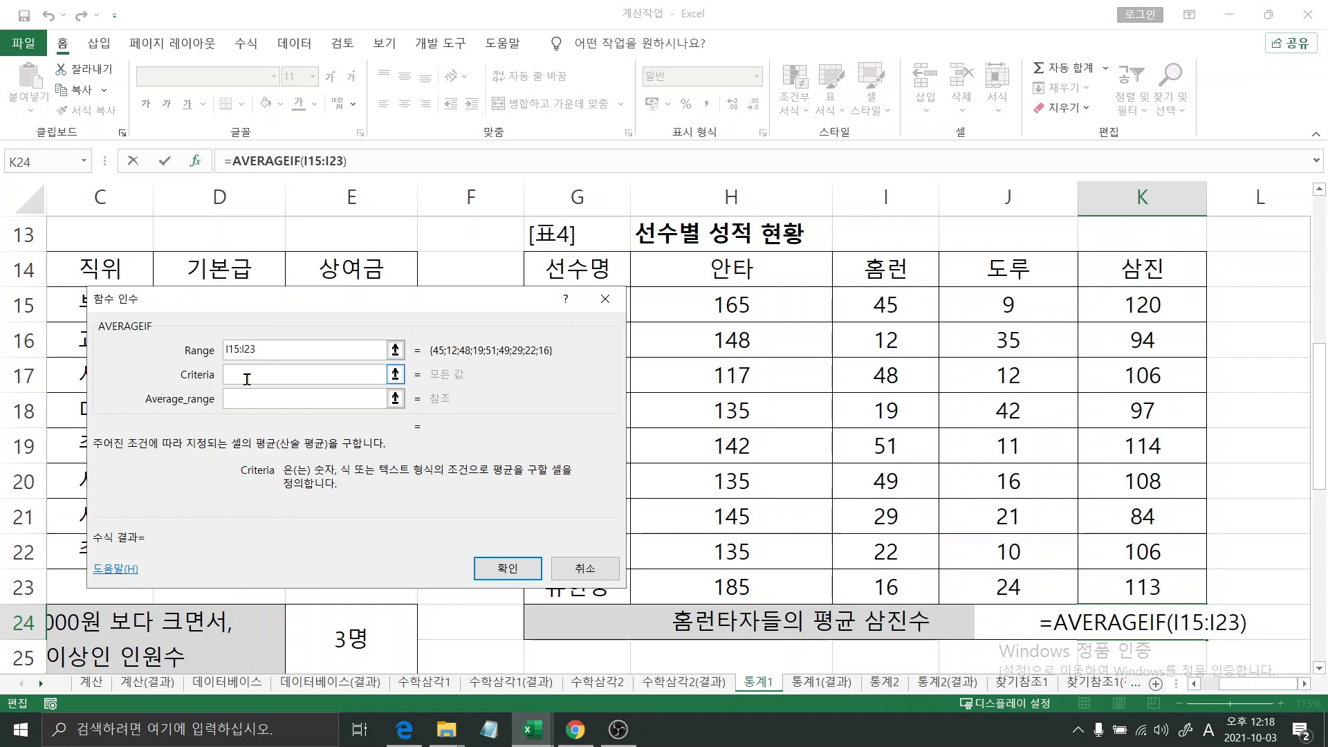
pyautogui.write('>=40')
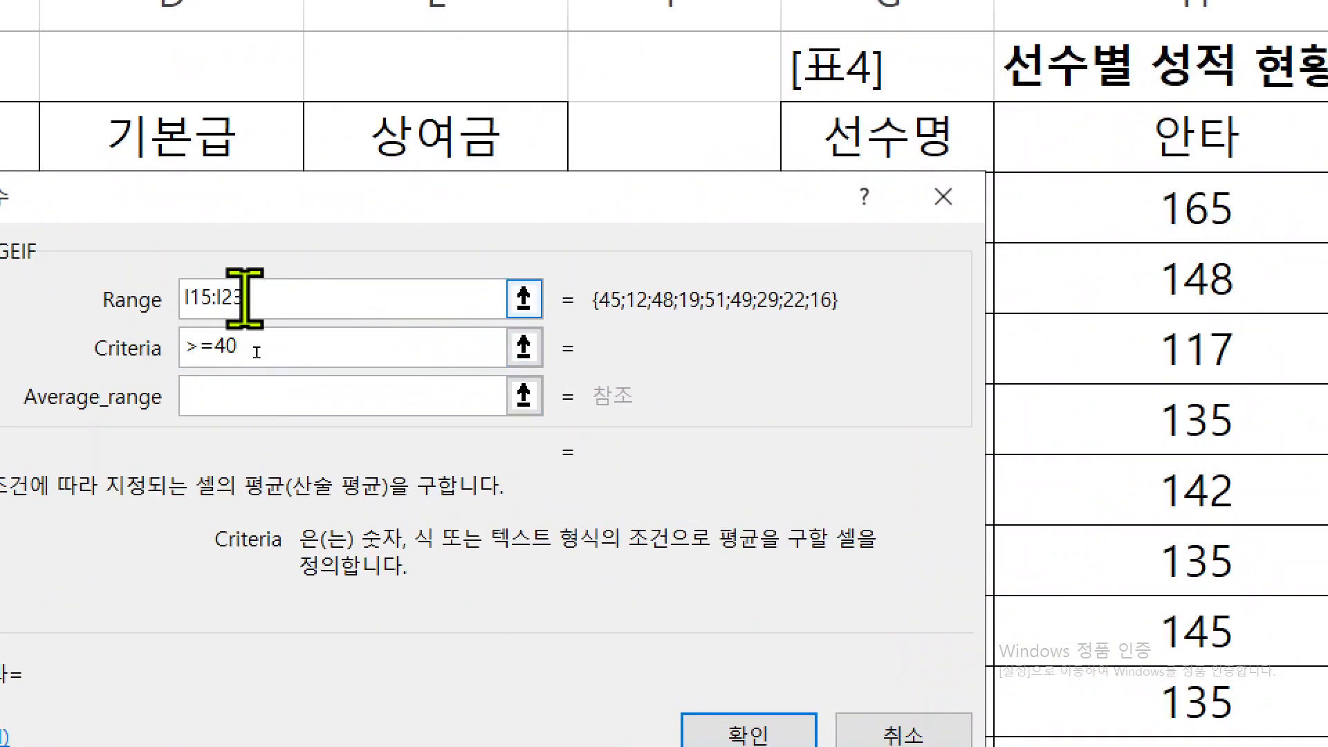
# - Set the AVERAGEIF average range to the 삼진 values K15:K23 and confirm the formula
pyautogui.click(233, 402)
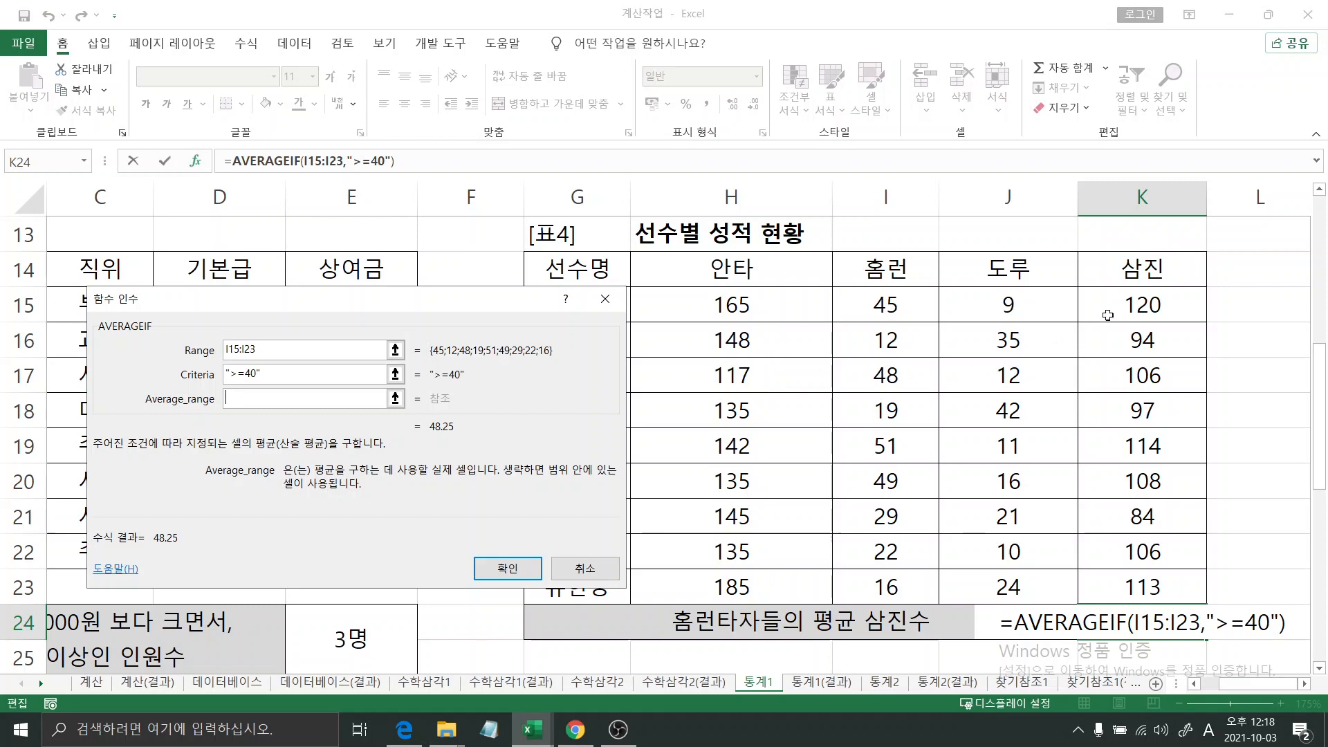
pyautogui.moveTo(1108, 315); pyautogui.dragTo(1118, 582)
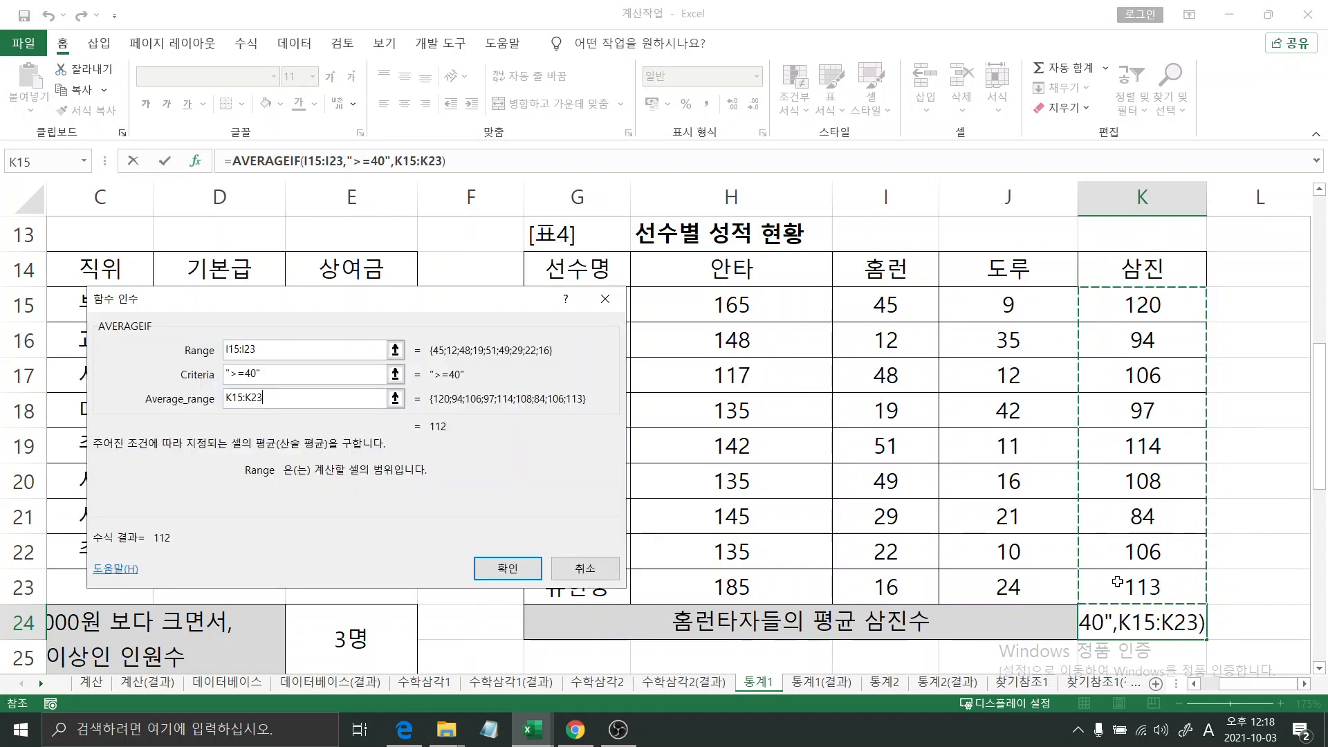
pyautogui.click(507, 568)
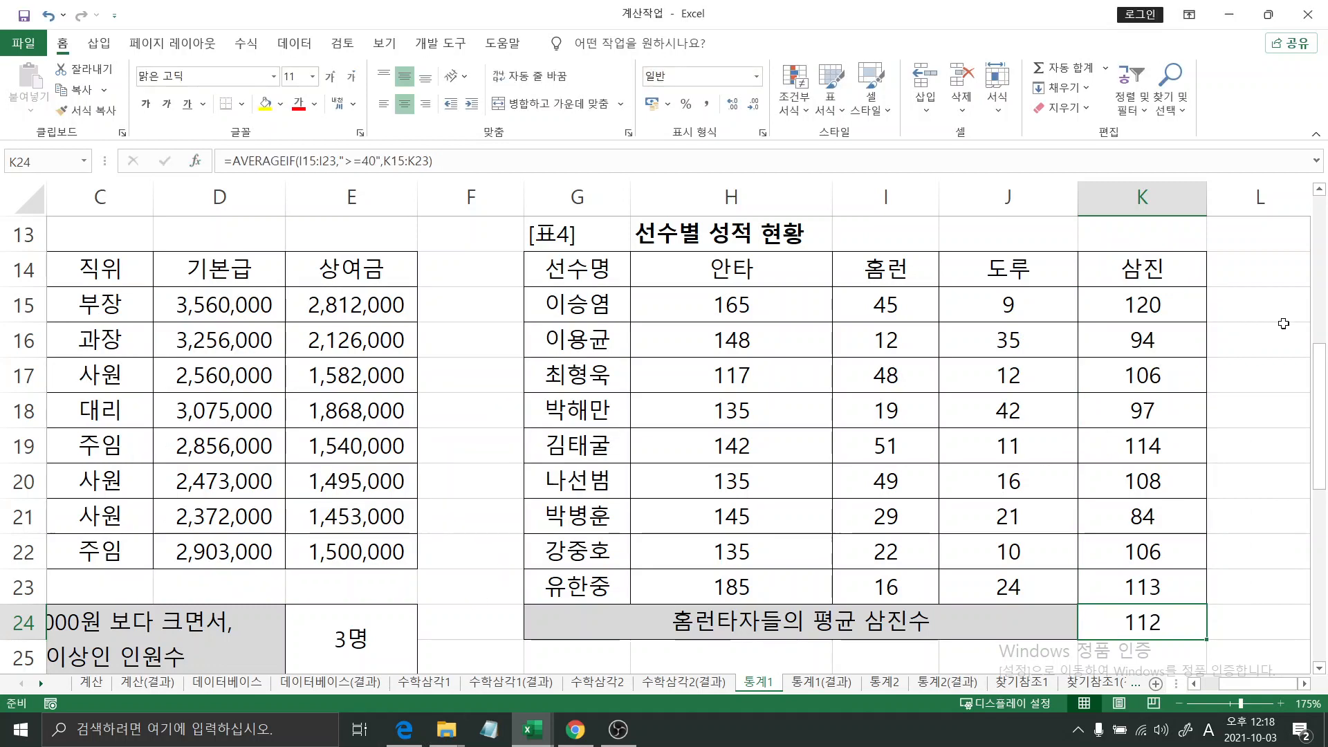
# - Begin a STDEV formula in E30 of the 월별생산현황 table for the 생산품(C) standard deviation
pyautogui.click(1318, 299)
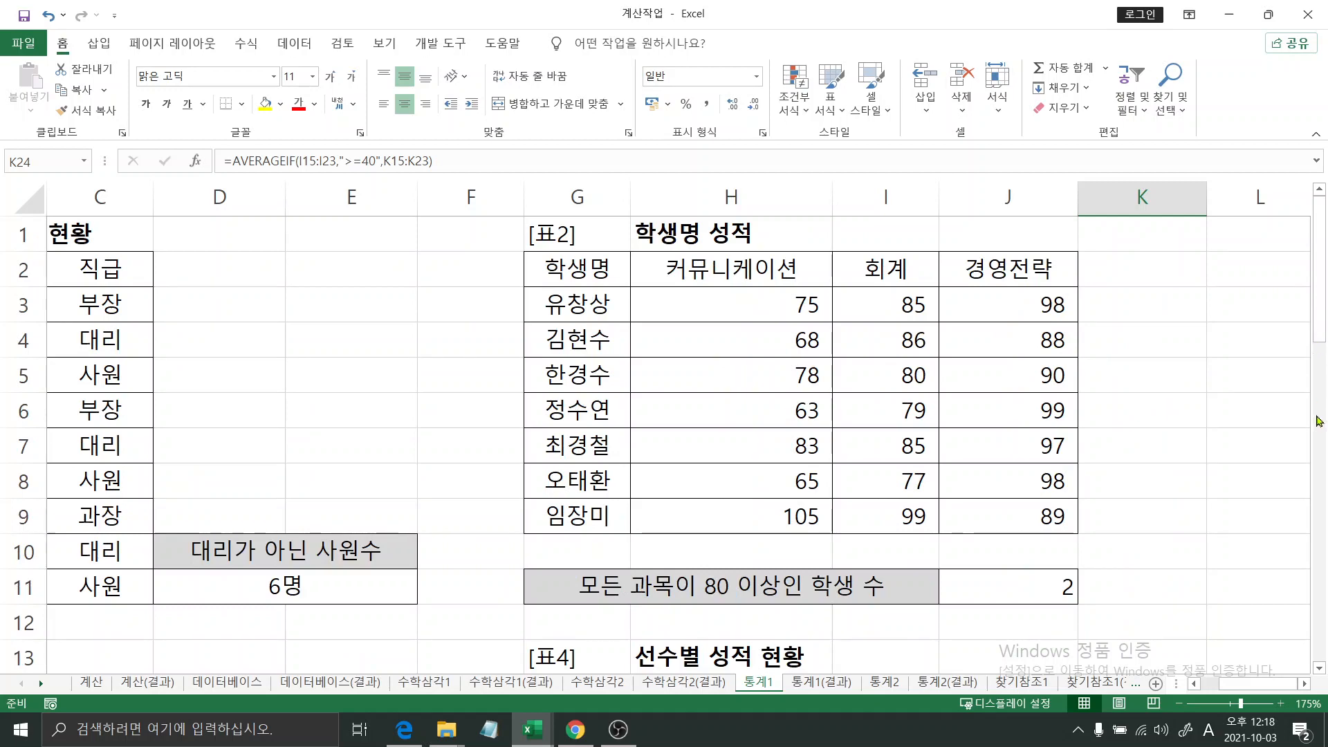
pyautogui.moveTo(1325, 351); pyautogui.dragTo(1323, 575)
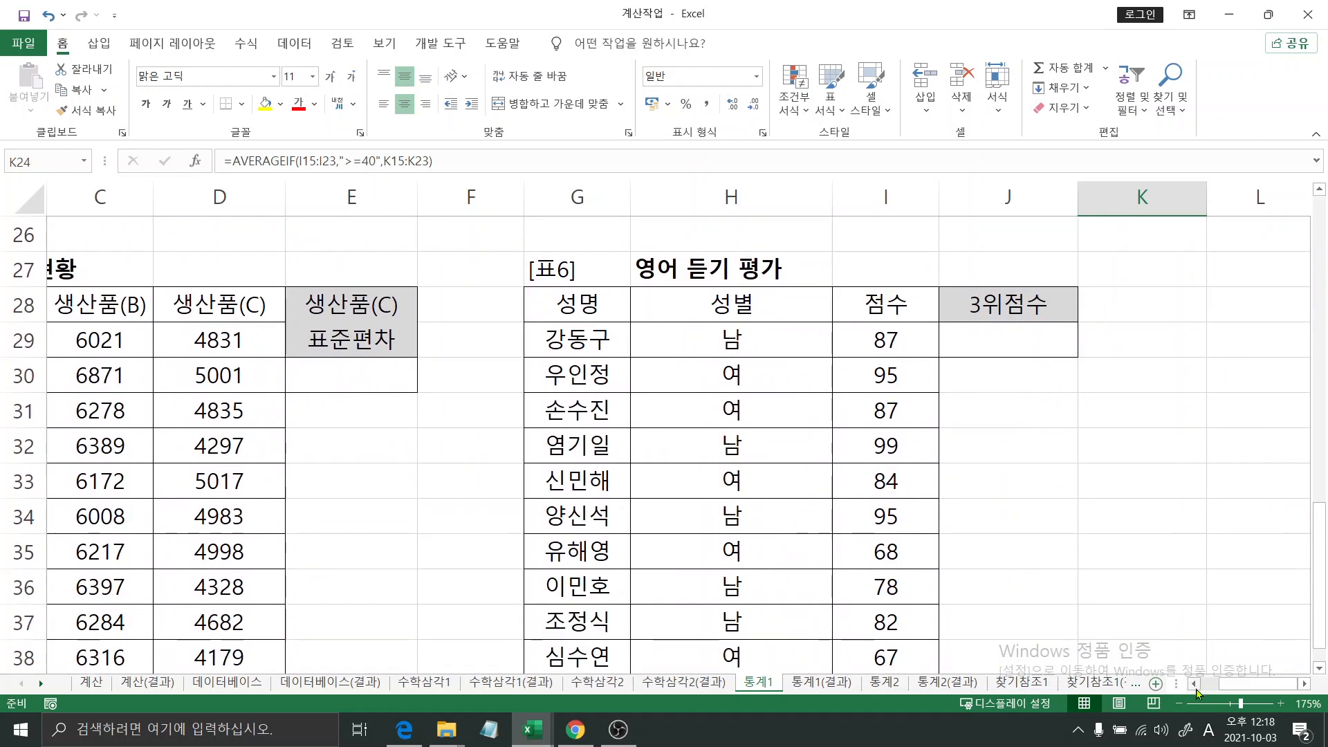
pyautogui.moveTo(1225, 694); pyautogui.dragTo(1208, 694)
pyautogui.click(1322, 500)
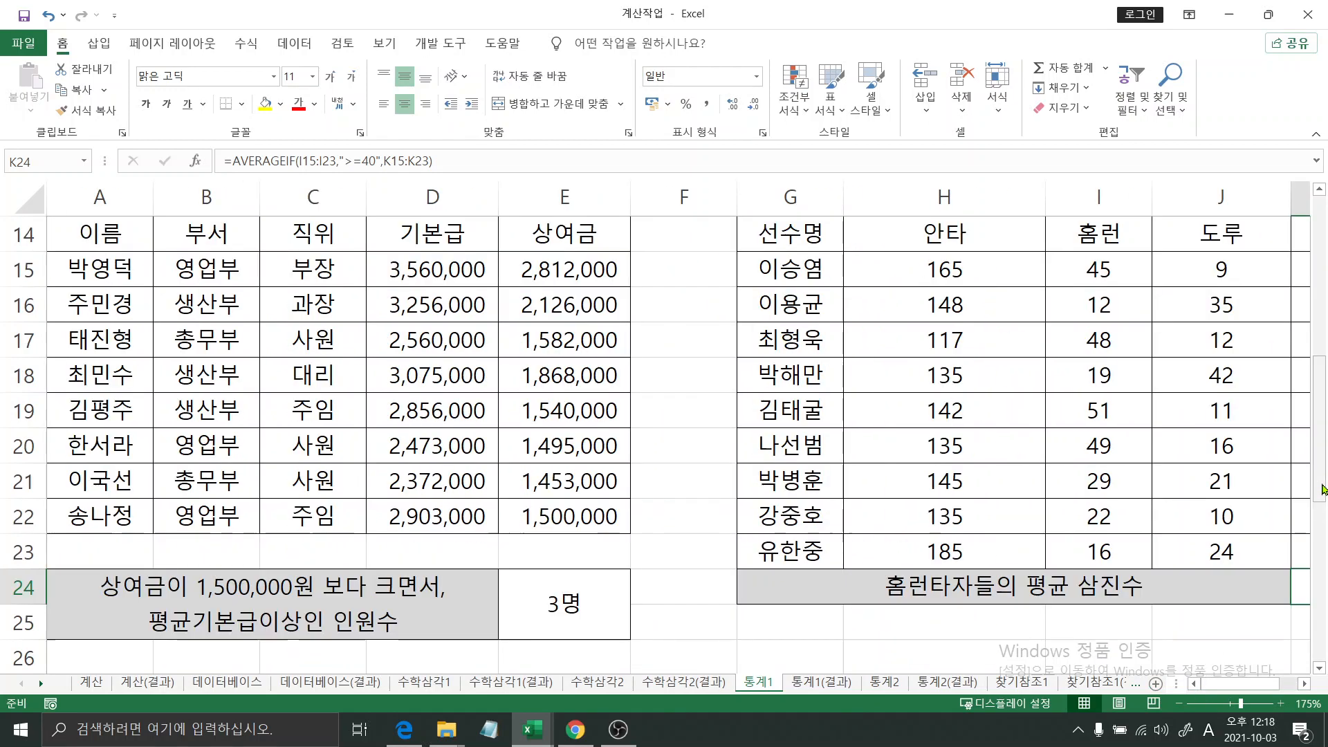
pyautogui.click(1322, 515)
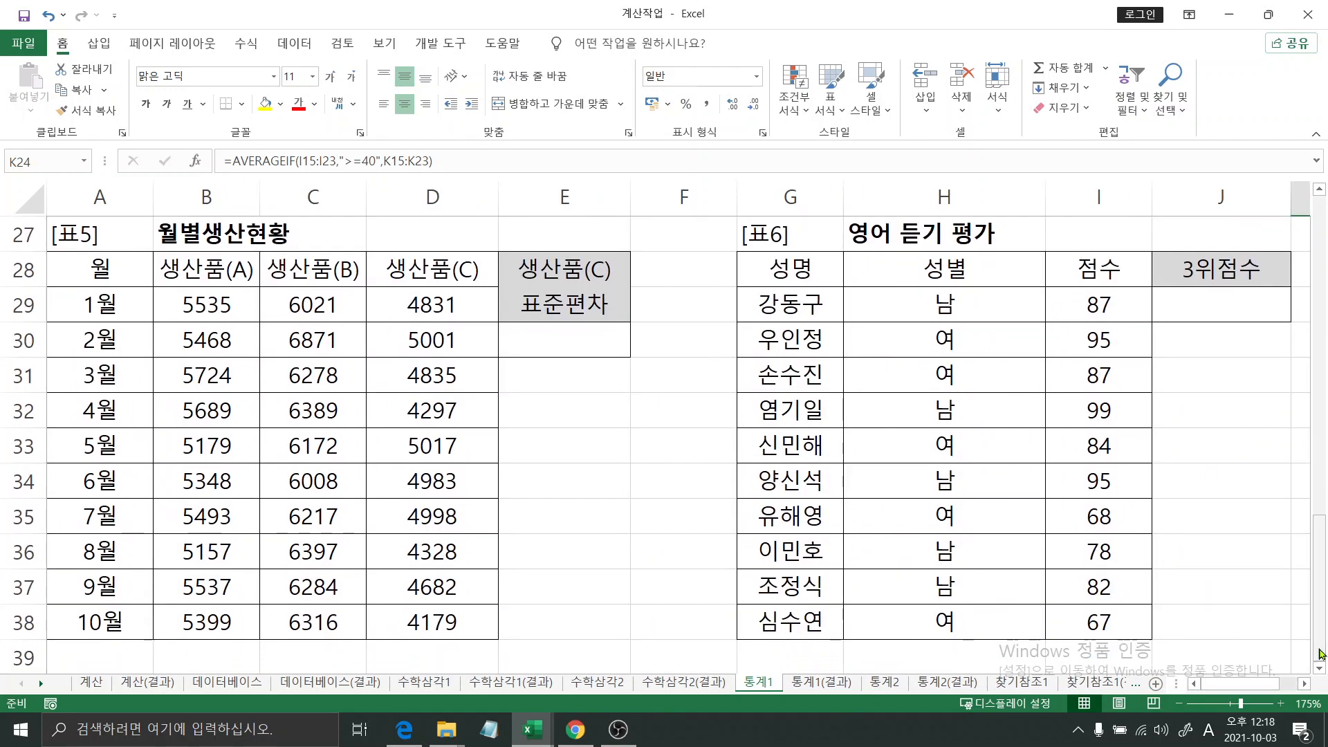
pyautogui.click(571, 341)
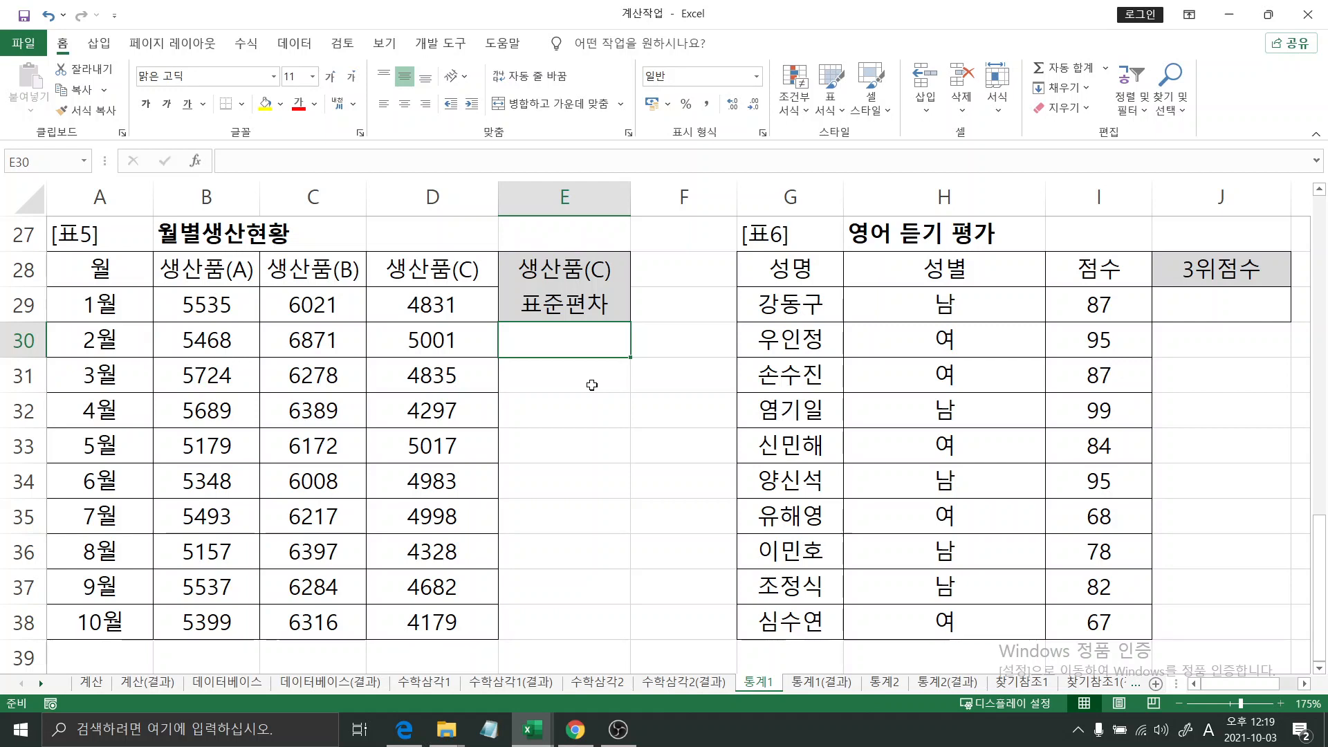
pyautogui.write('=')
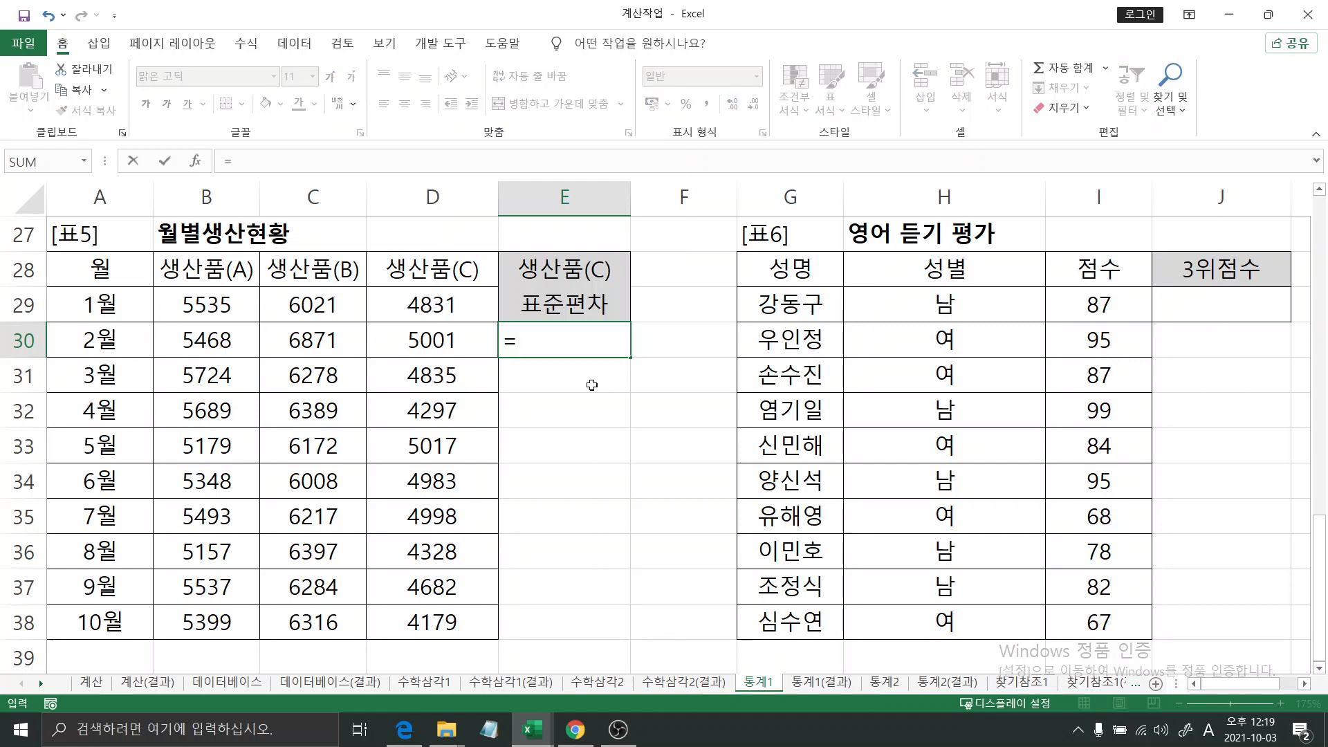
pyautogui.write('a')
pyautogui.press('BackSpace')
pyautogui.write('st')
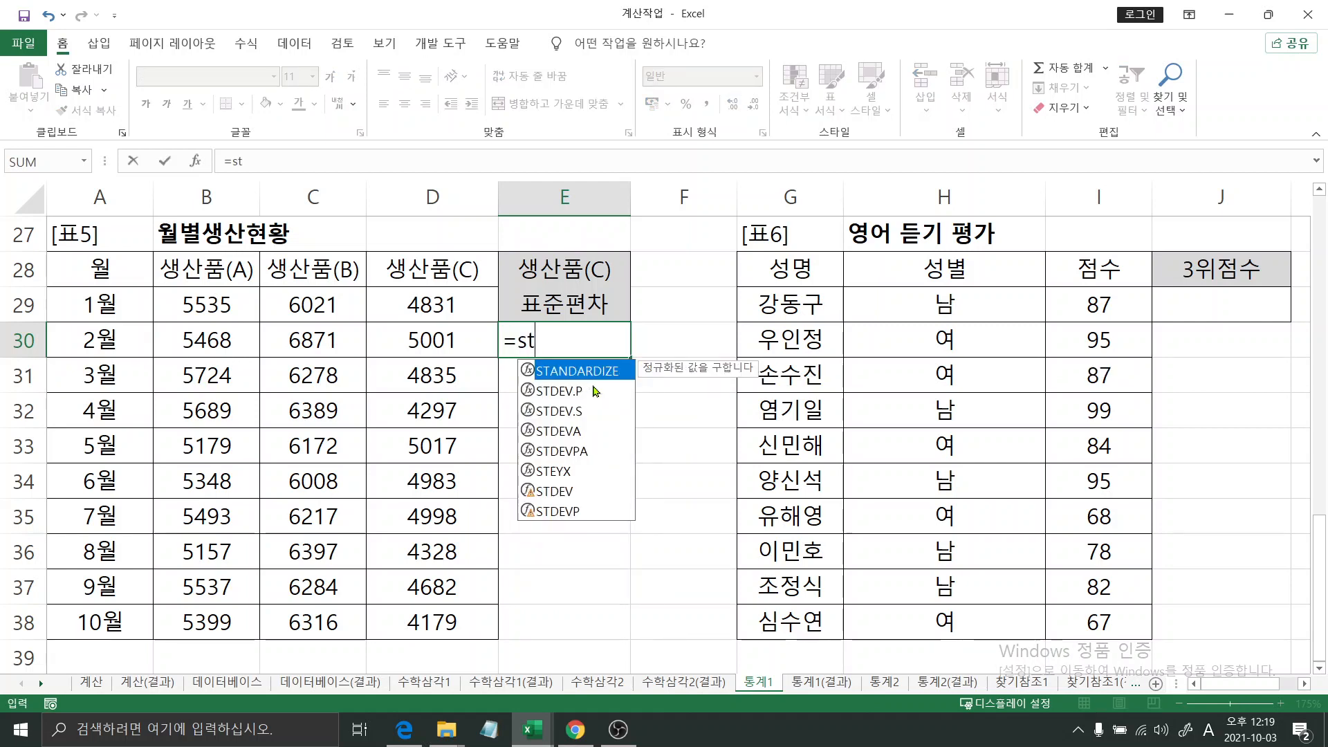
pyautogui.write('dev(')
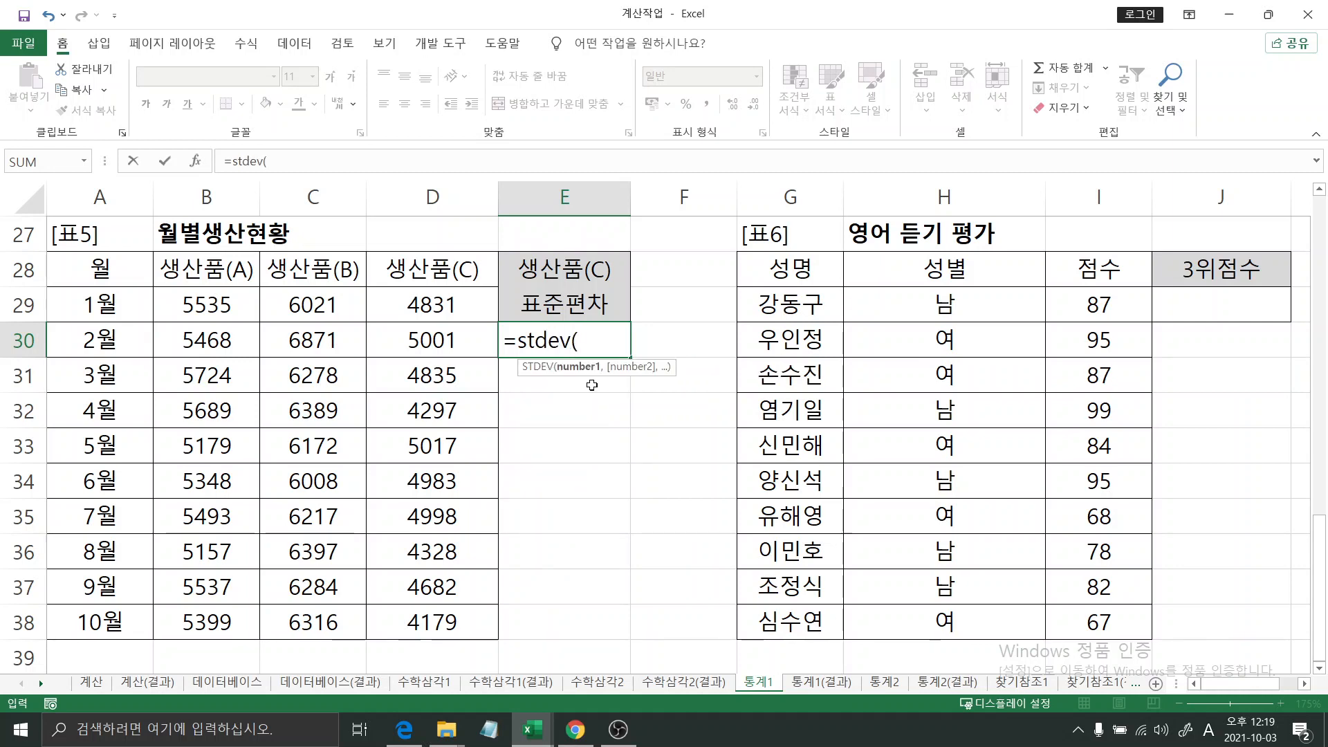
# - In the STDEV function arguments, set Number1 to the 생산품(C) values D29:D38 and confirm the formula
pyautogui.click(197, 161)
pyautogui.moveTo(359, 275); pyautogui.dragTo(821, 265)
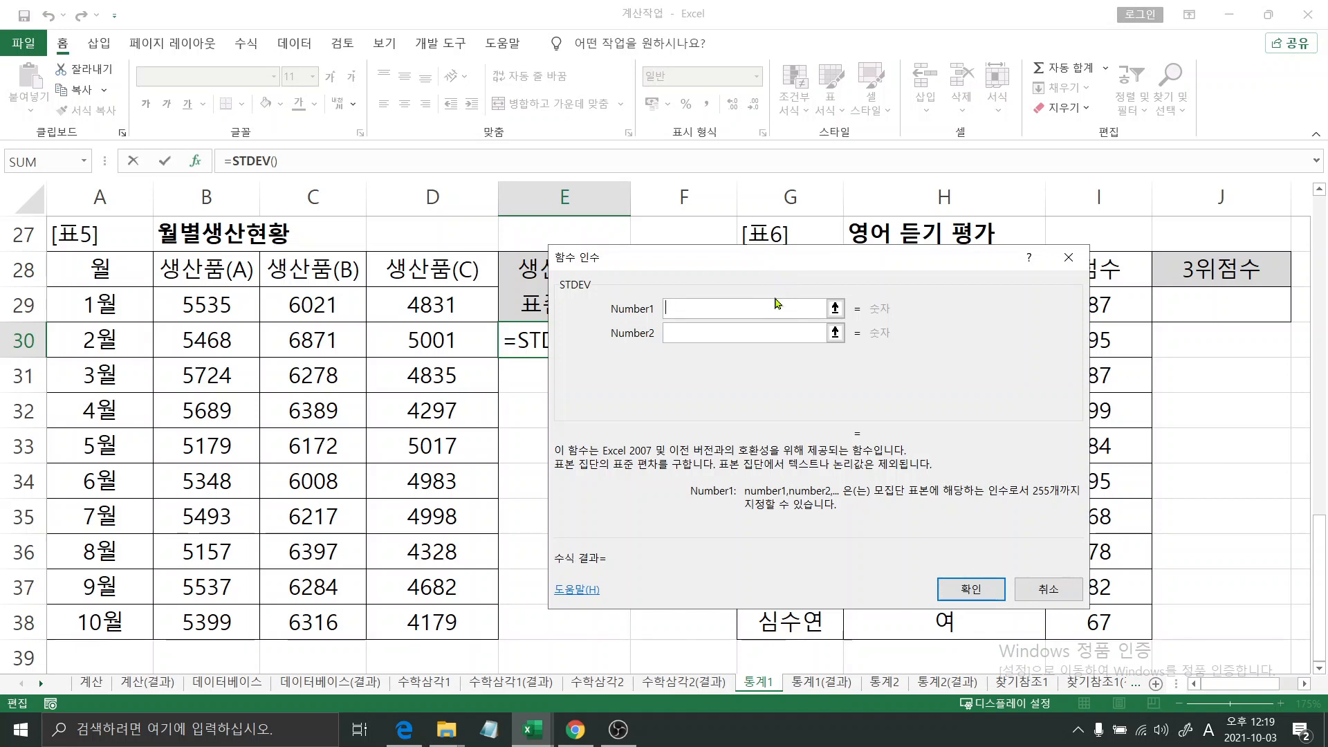
pyautogui.moveTo(435, 301); pyautogui.dragTo(435, 621)
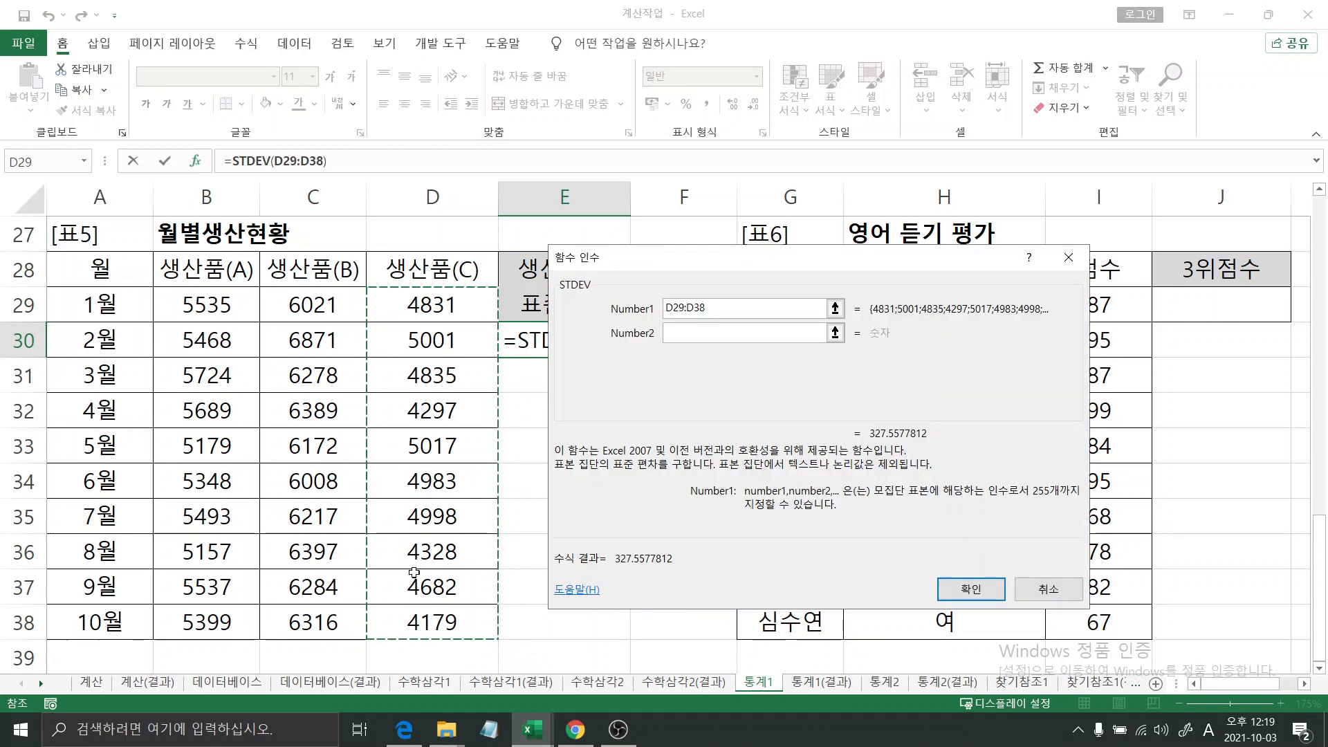
pyautogui.click(970, 588)
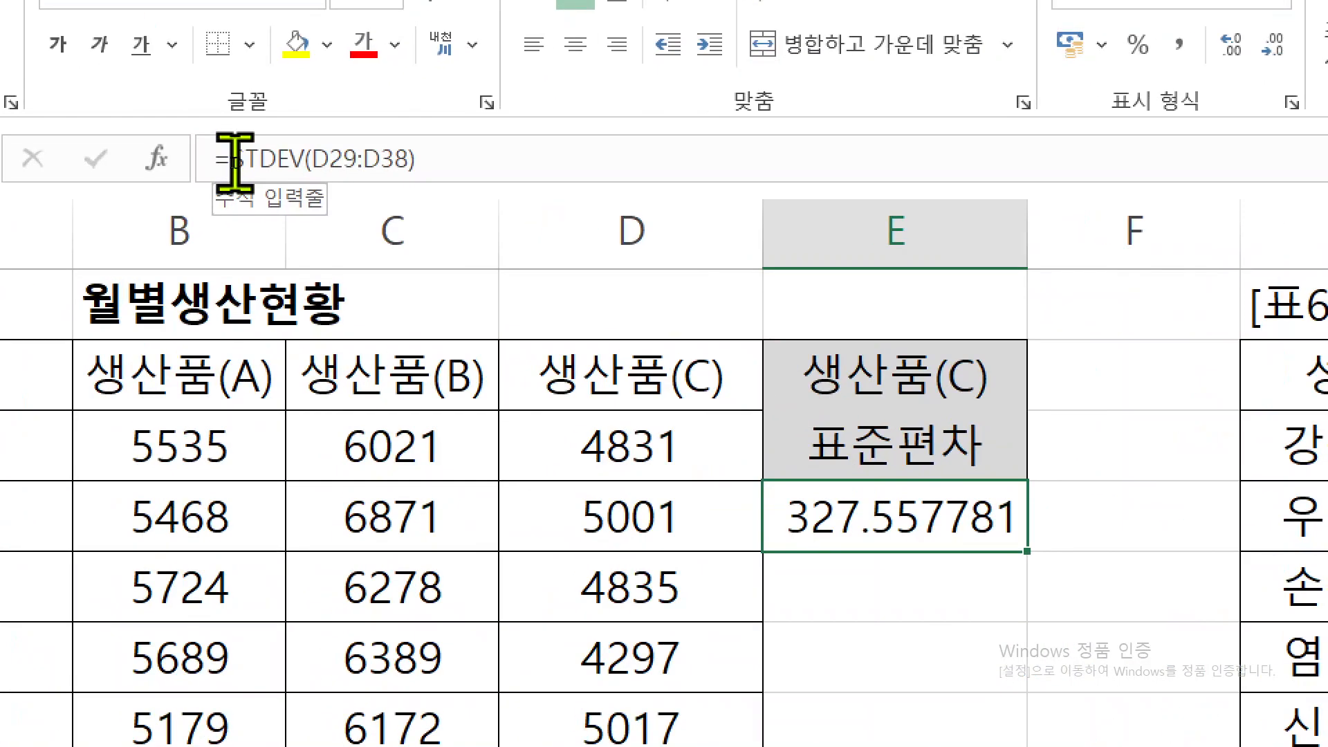
# - Insert the ROUNDDOWN function in front of STDEV in the E30 formula
pyautogui.click(235, 164)
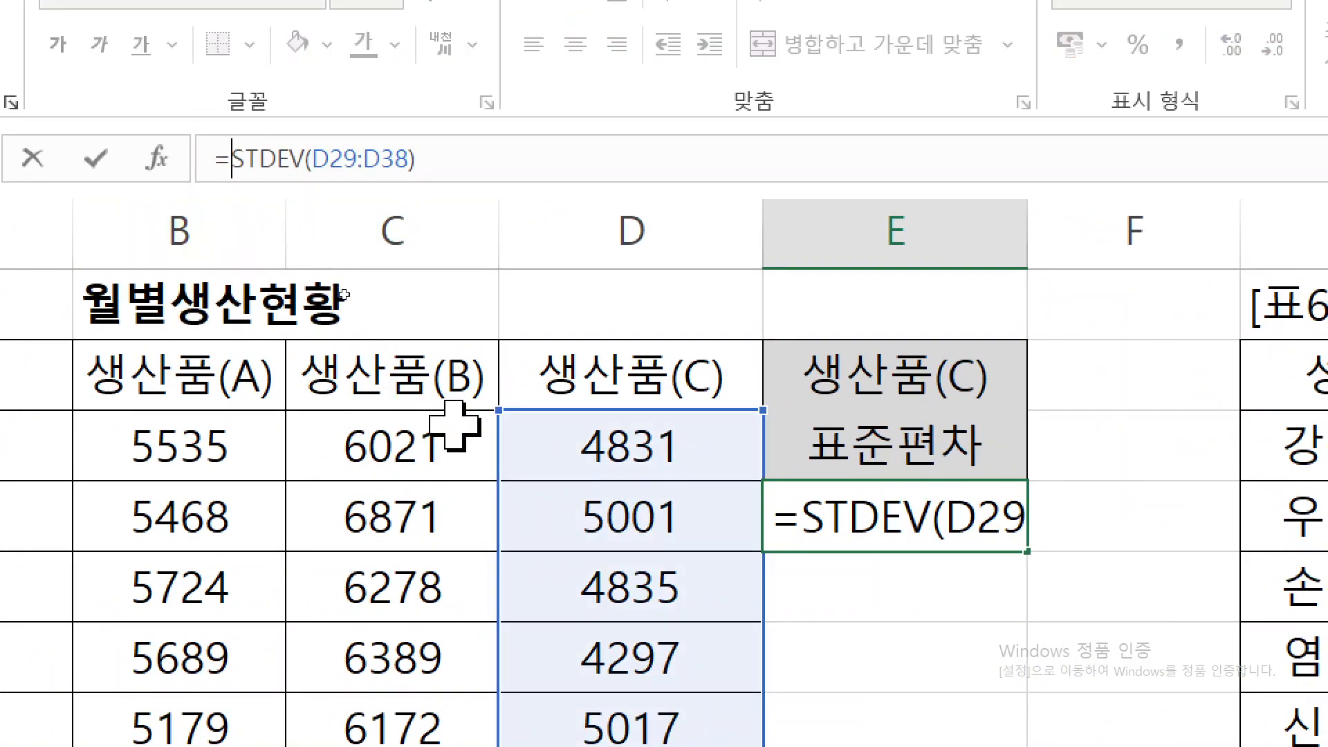
pyautogui.write('round')
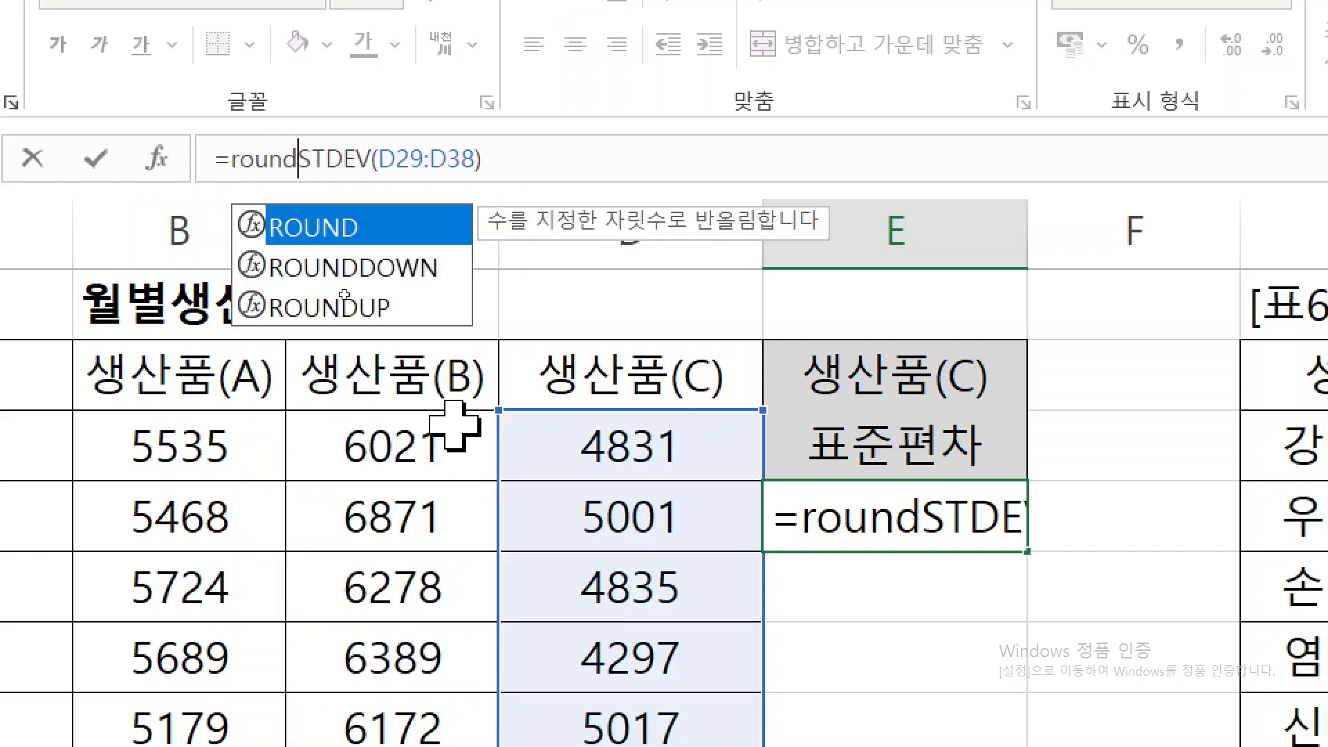
pyautogui.write('d')
pyautogui.press('Tab')
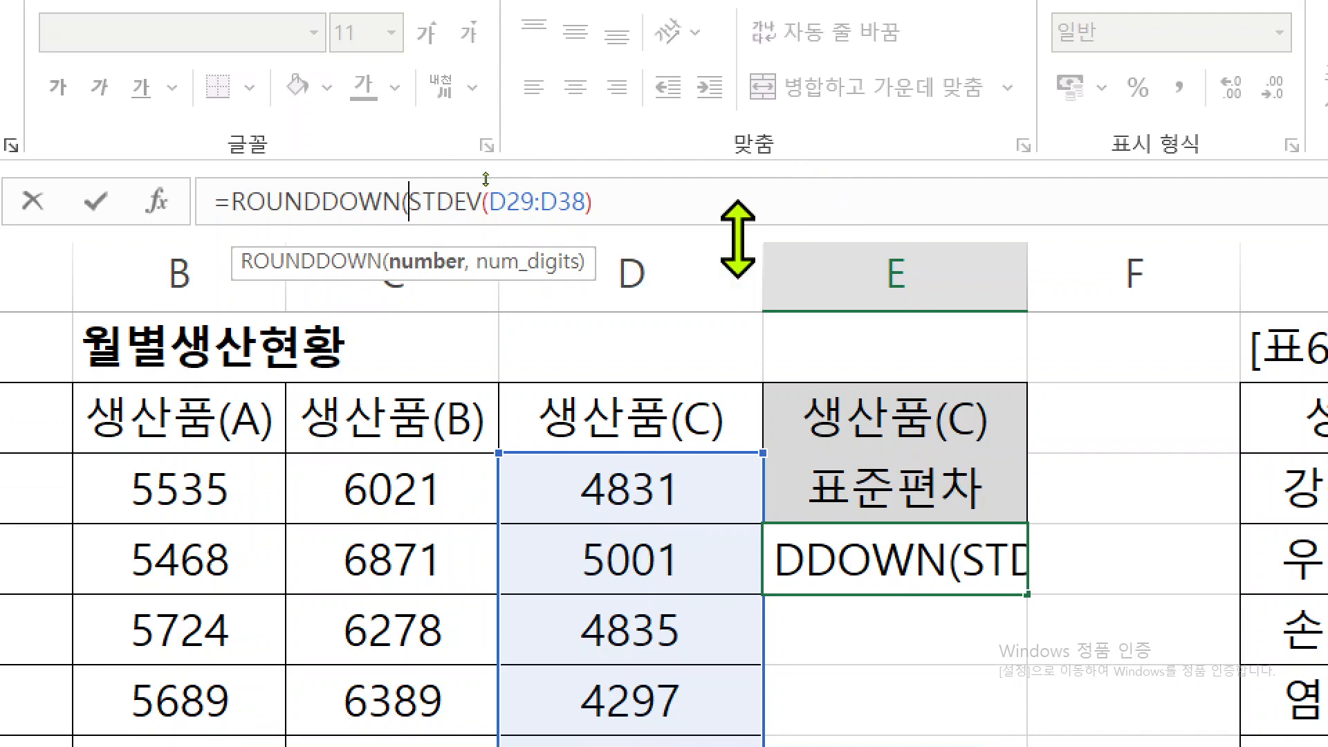
pyautogui.click(331, 205)
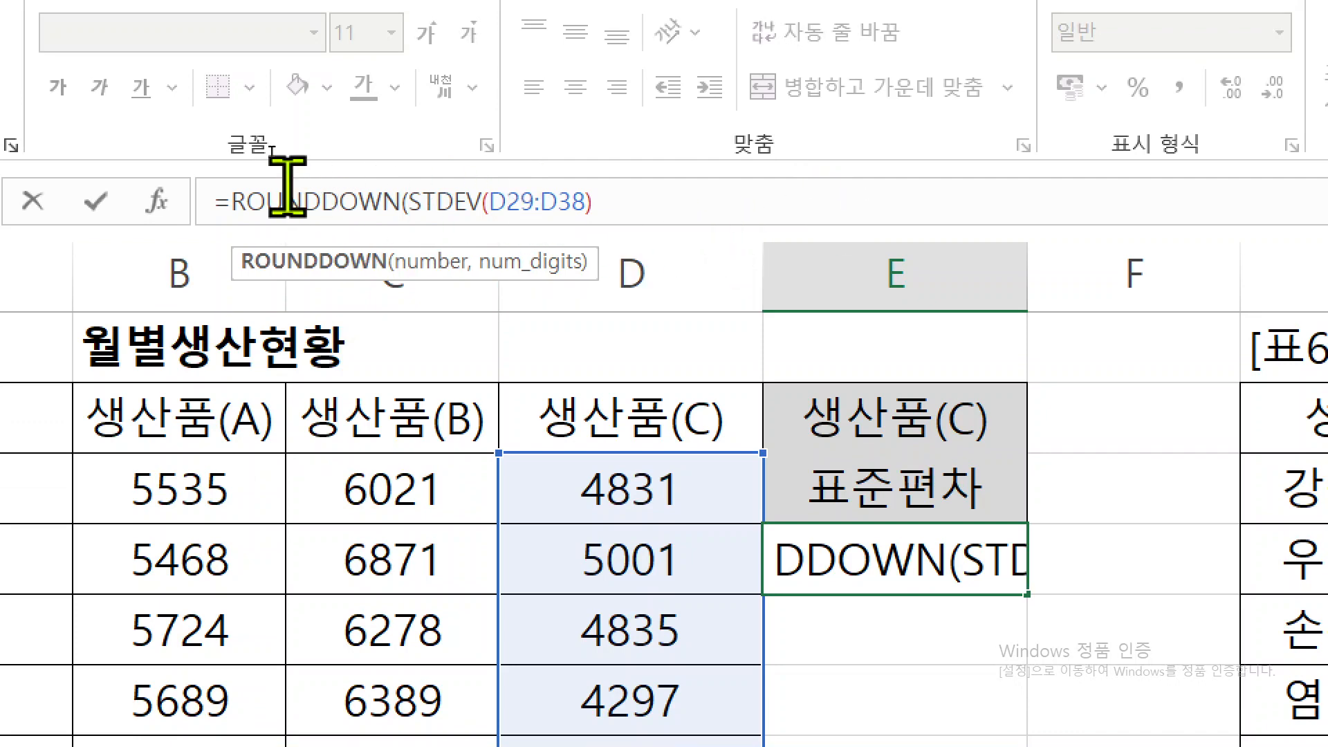
pyautogui.click(360, 202)
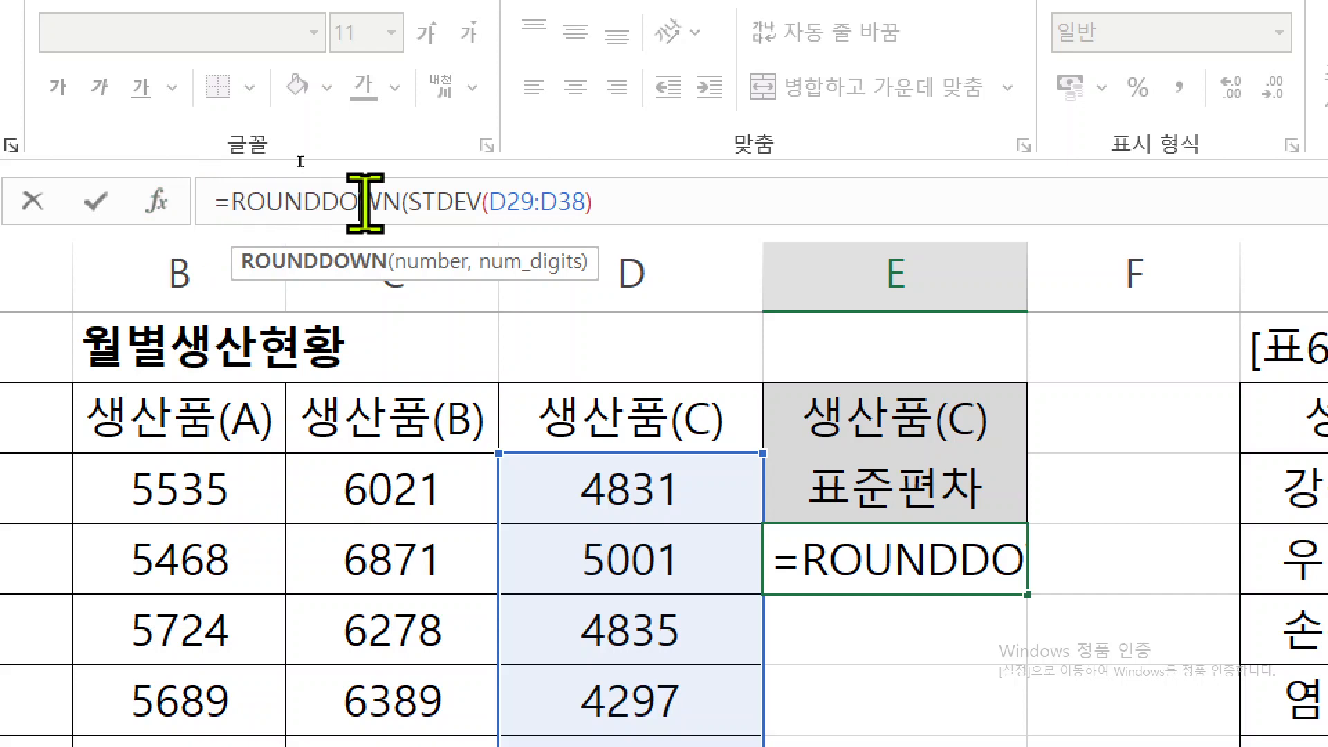
# - In the ROUNDDOWN function arguments, set Num_digits to 1 and confirm the E30 formula
pyautogui.click(163, 200)
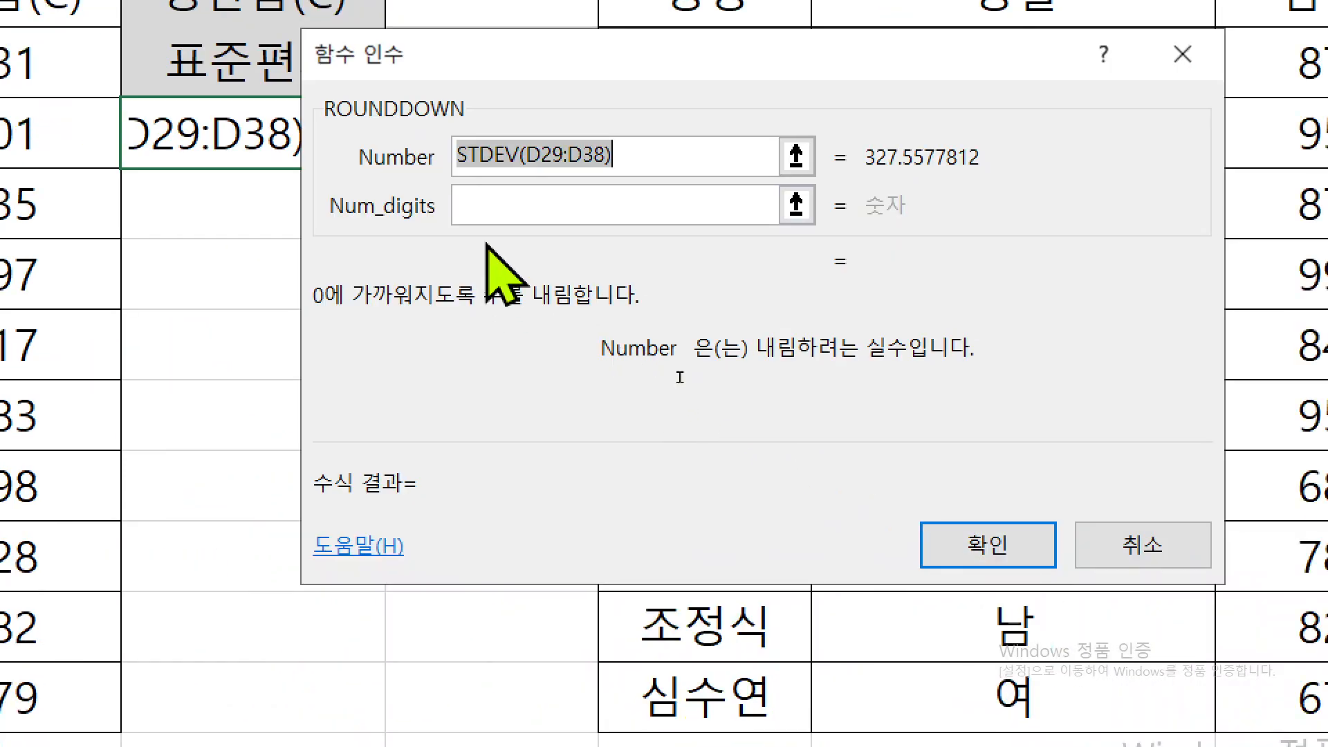
pyautogui.click(1140, 631)
pyautogui.write('1')
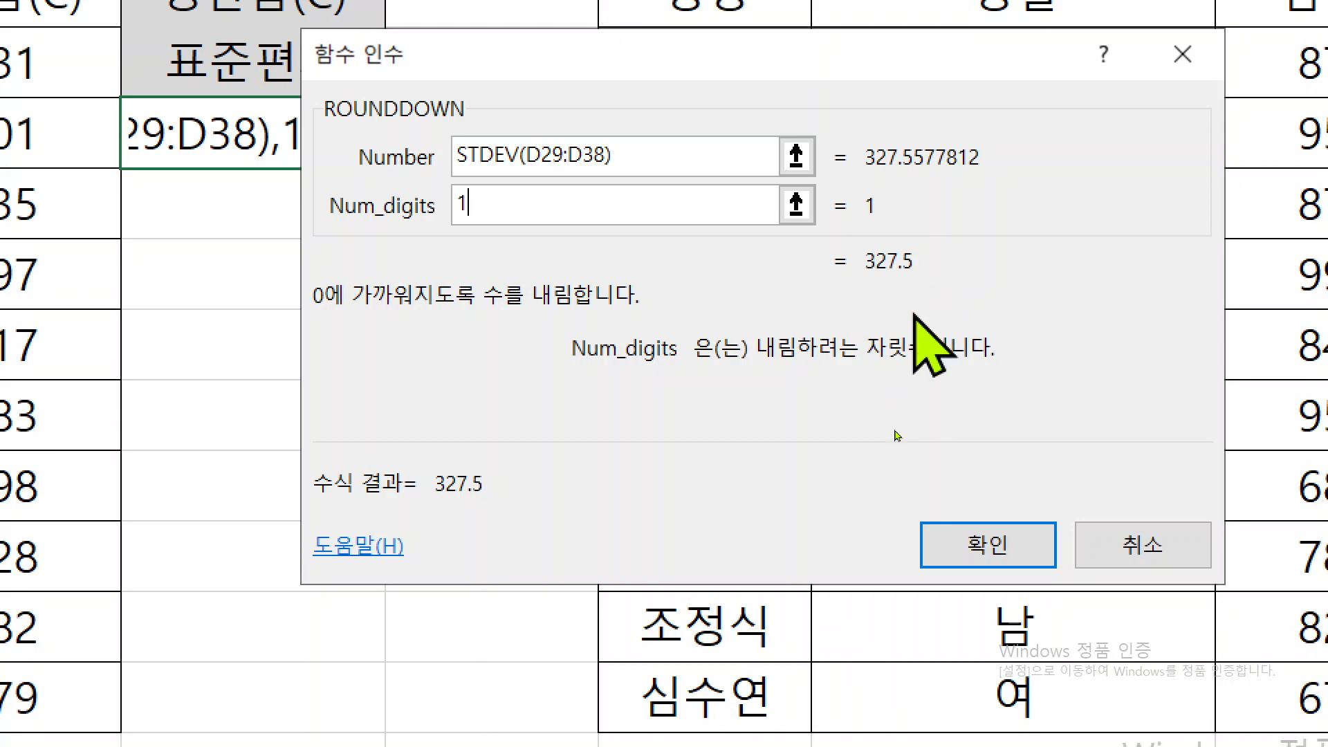
pyautogui.click(930, 547)
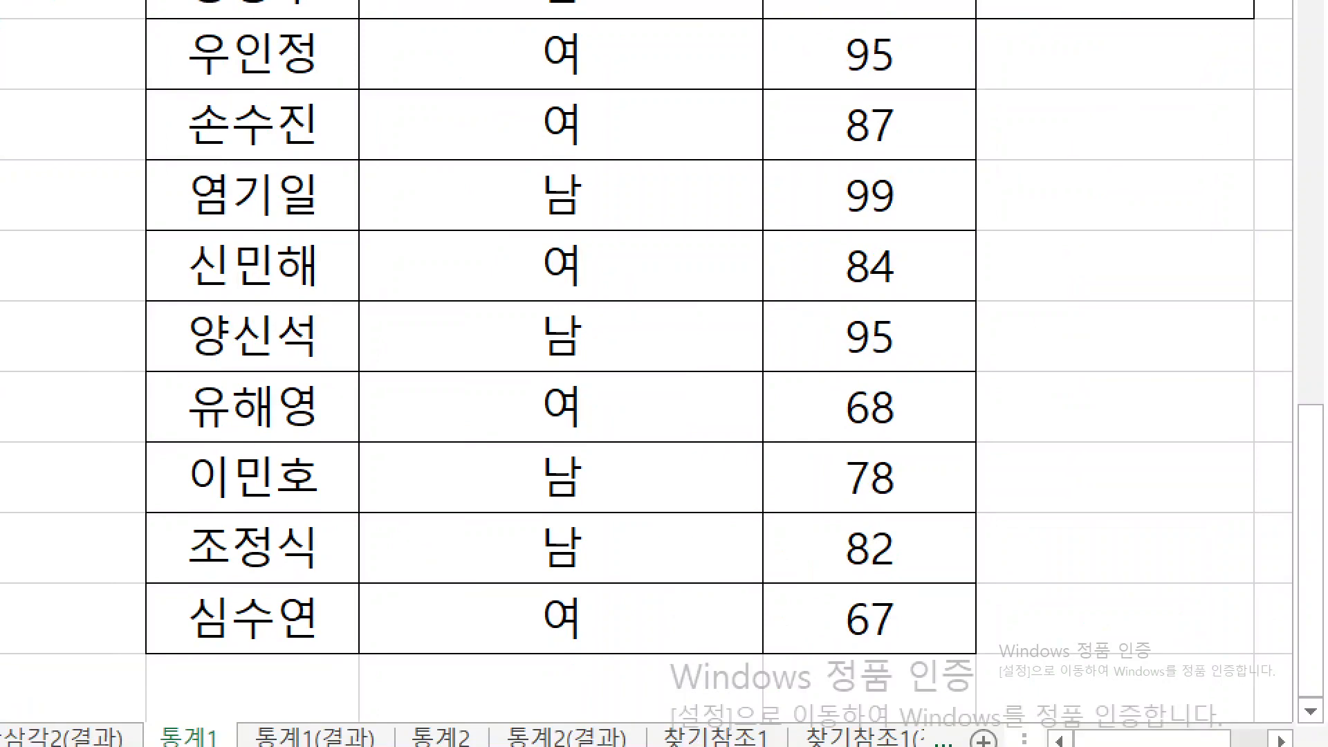
pyautogui.moveTo(1317, 476); pyautogui.dragTo(1314, 437)
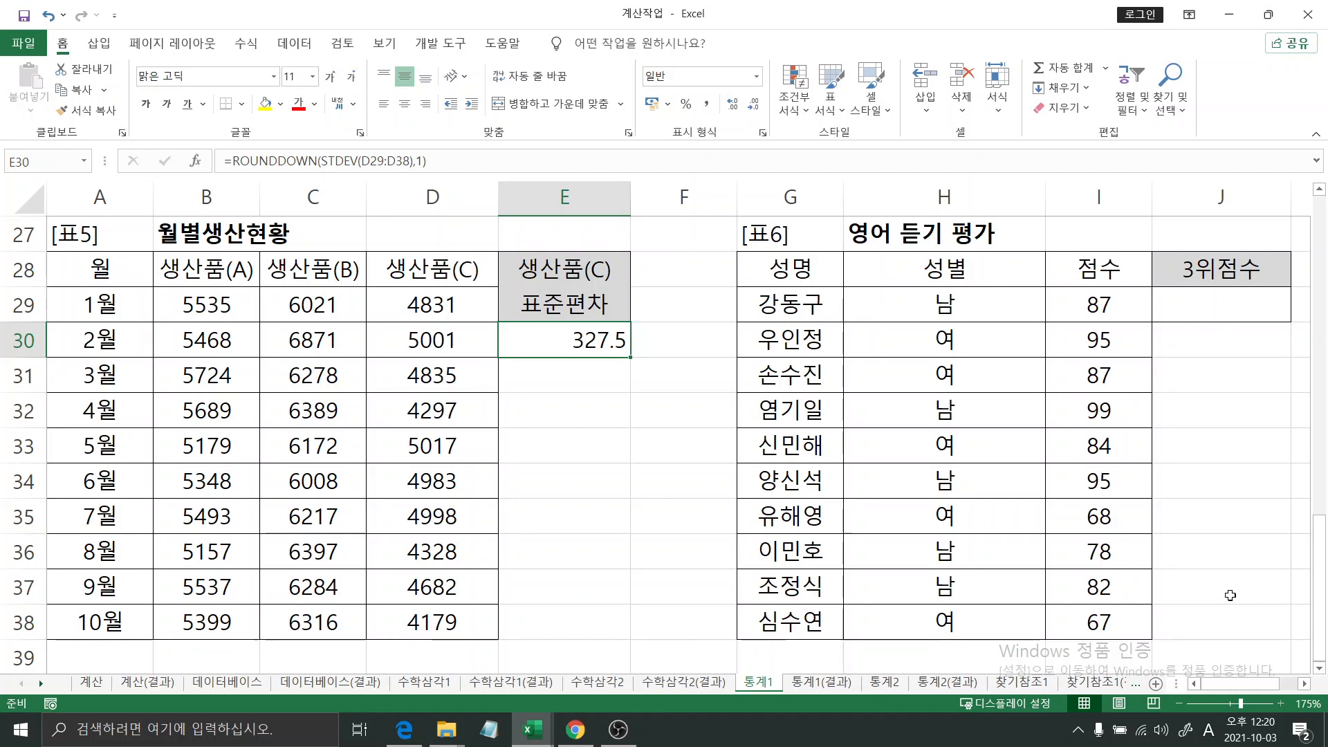
pyautogui.write('=')
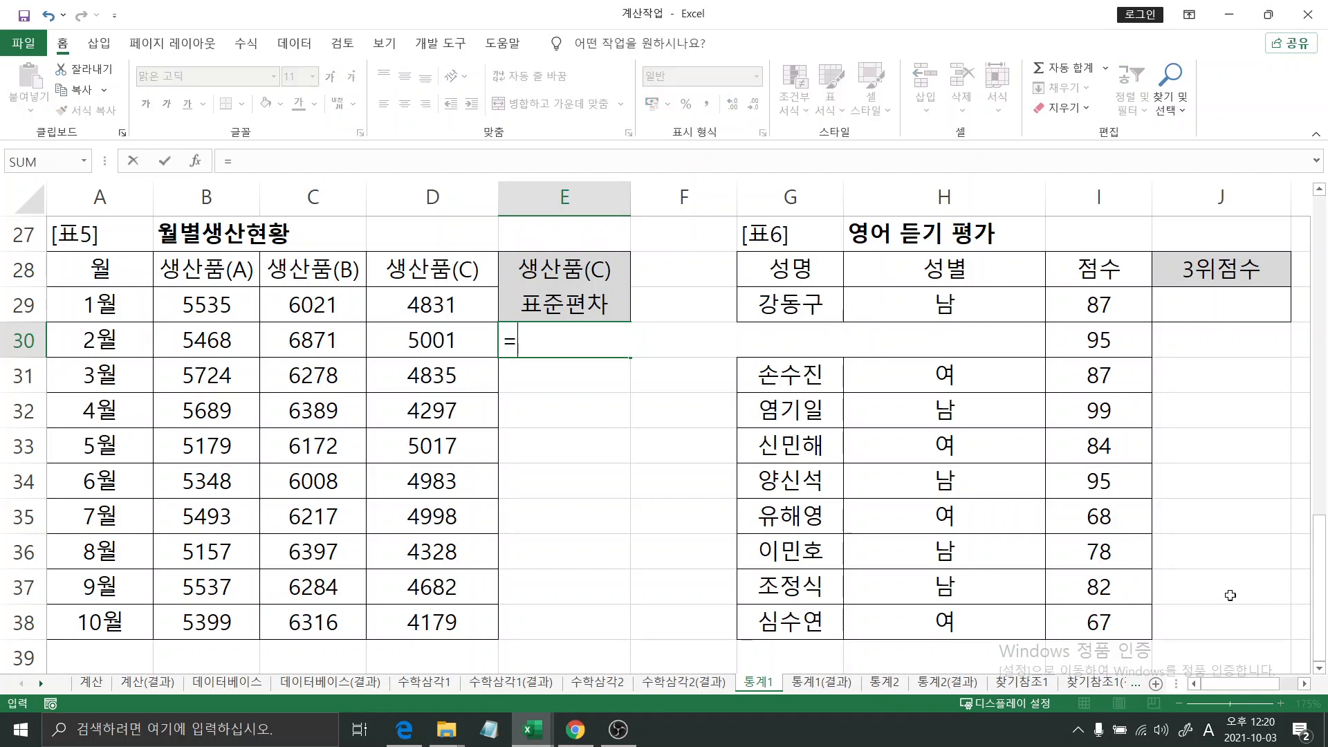
pyautogui.press('Escape')
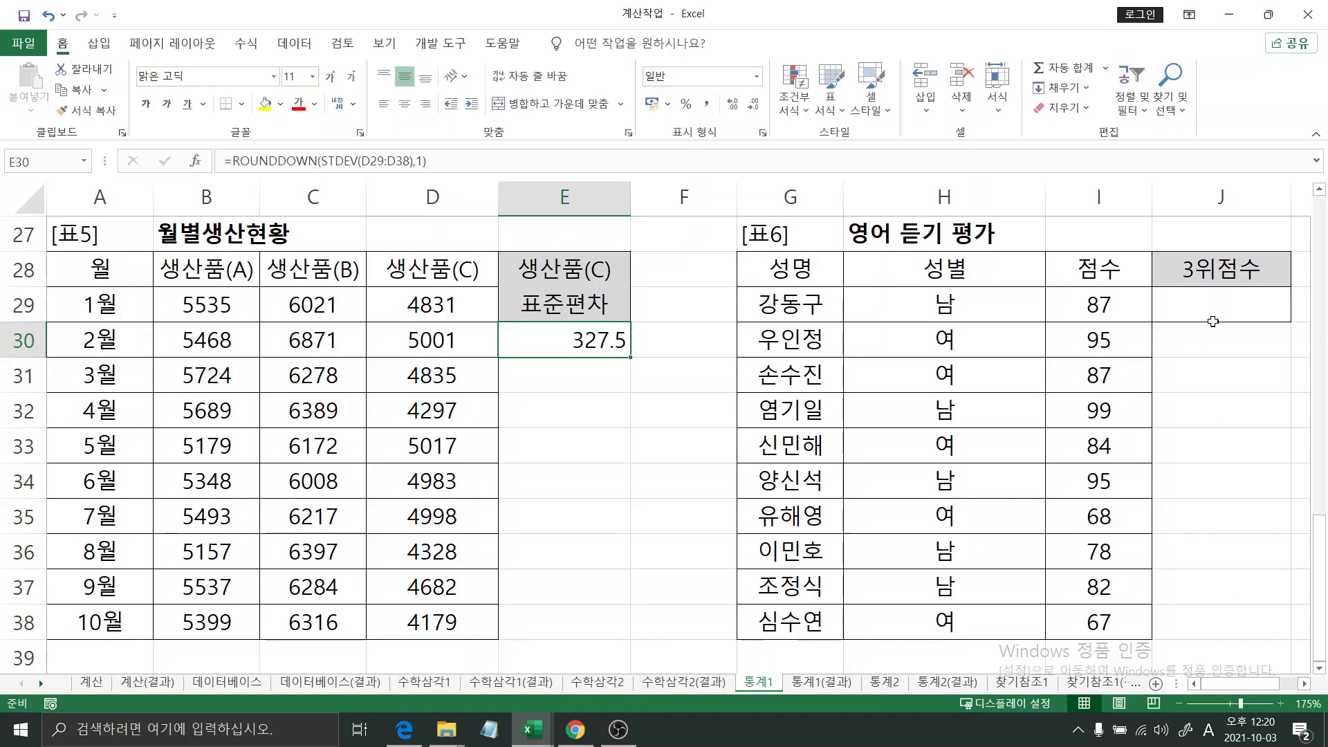
# - Begin a LARGE formula in J29 of the 영어 듣기 평가 table for the 3위점수 and open its function arguments
pyautogui.click(1212, 314)
pyautogui.write('=')
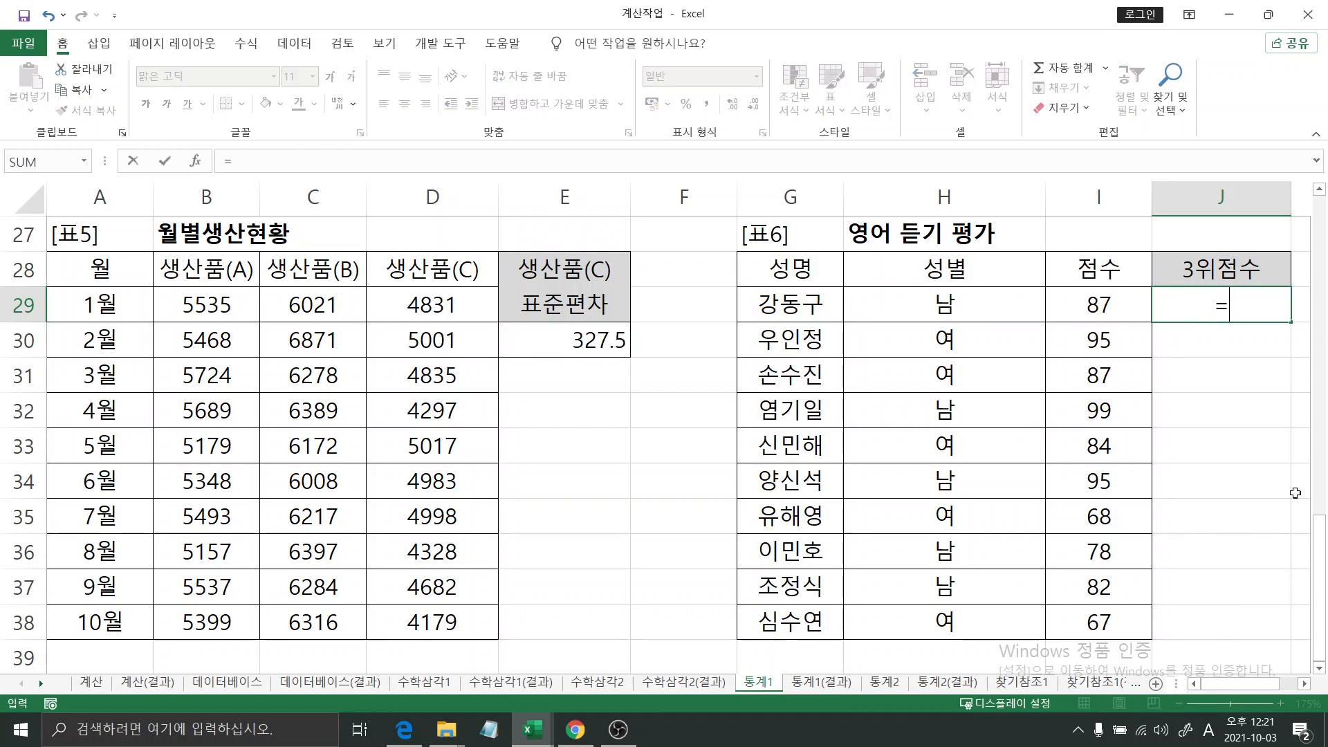
pyautogui.write('la')
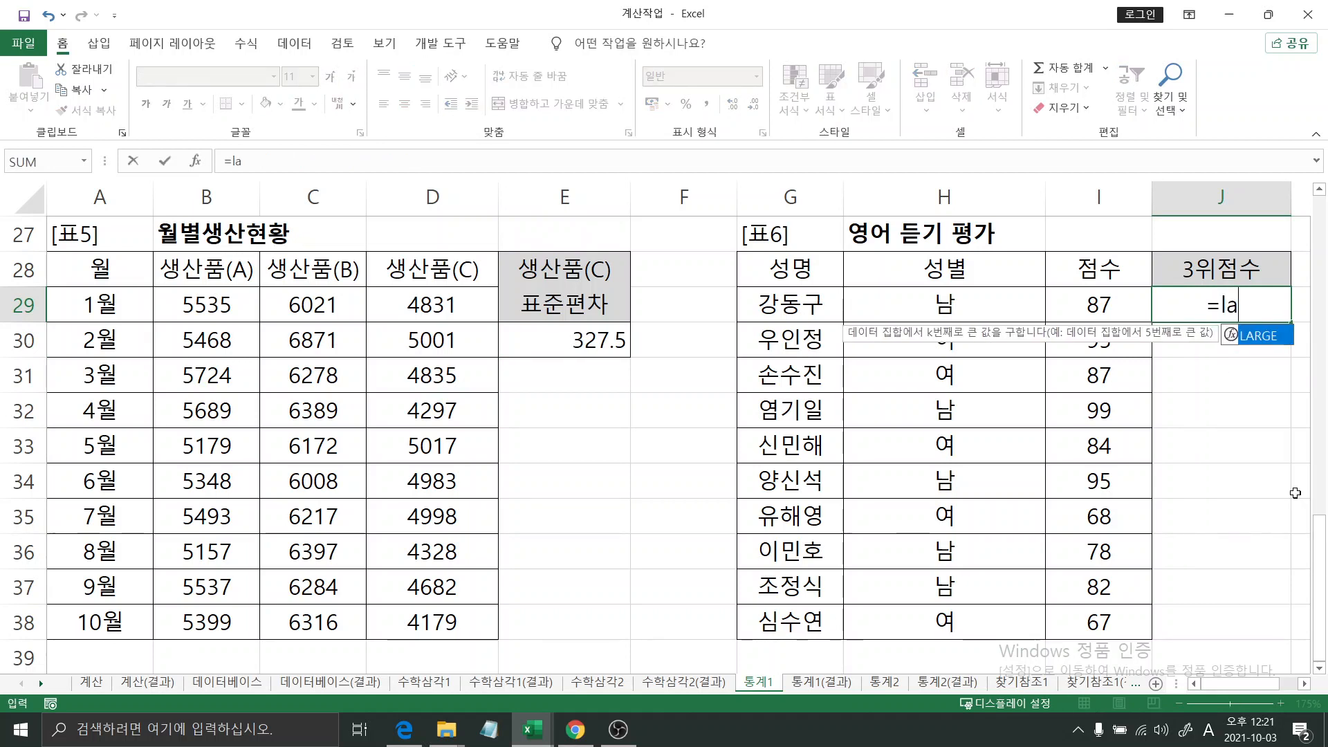
pyautogui.press('Tab')
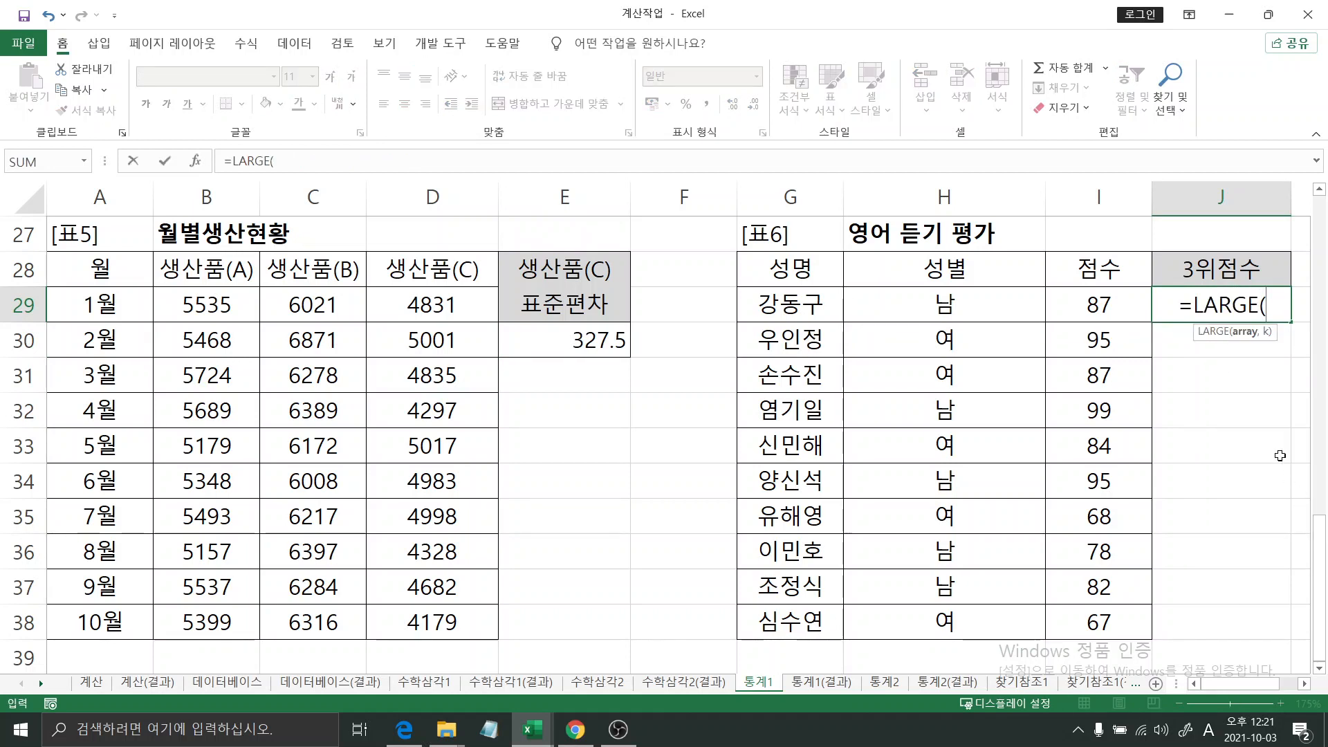
pyautogui.hotkey('ctrl', 'a')
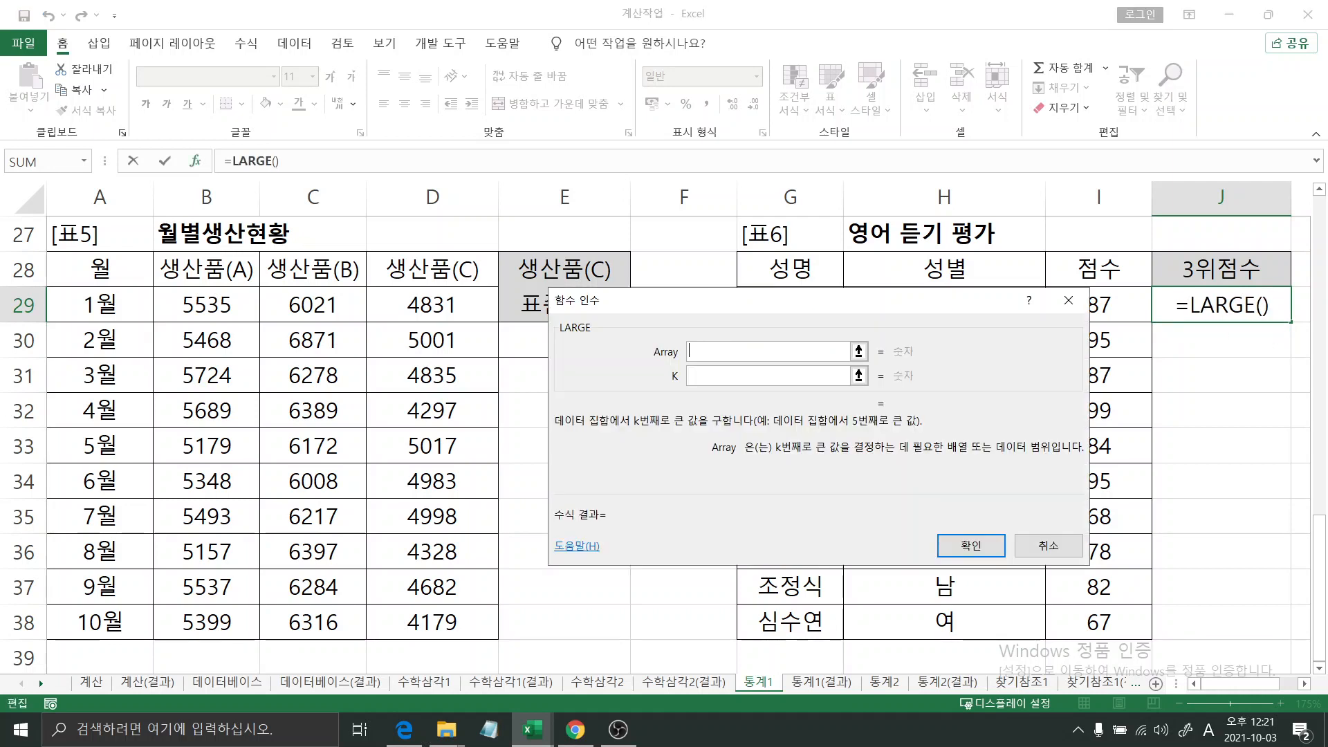
# - In the LARGE function arguments, set Array to the 점수 values I29:I38 and K to 3, and confirm the formula
pyautogui.moveTo(871, 312); pyautogui.dragTo(455, 355)
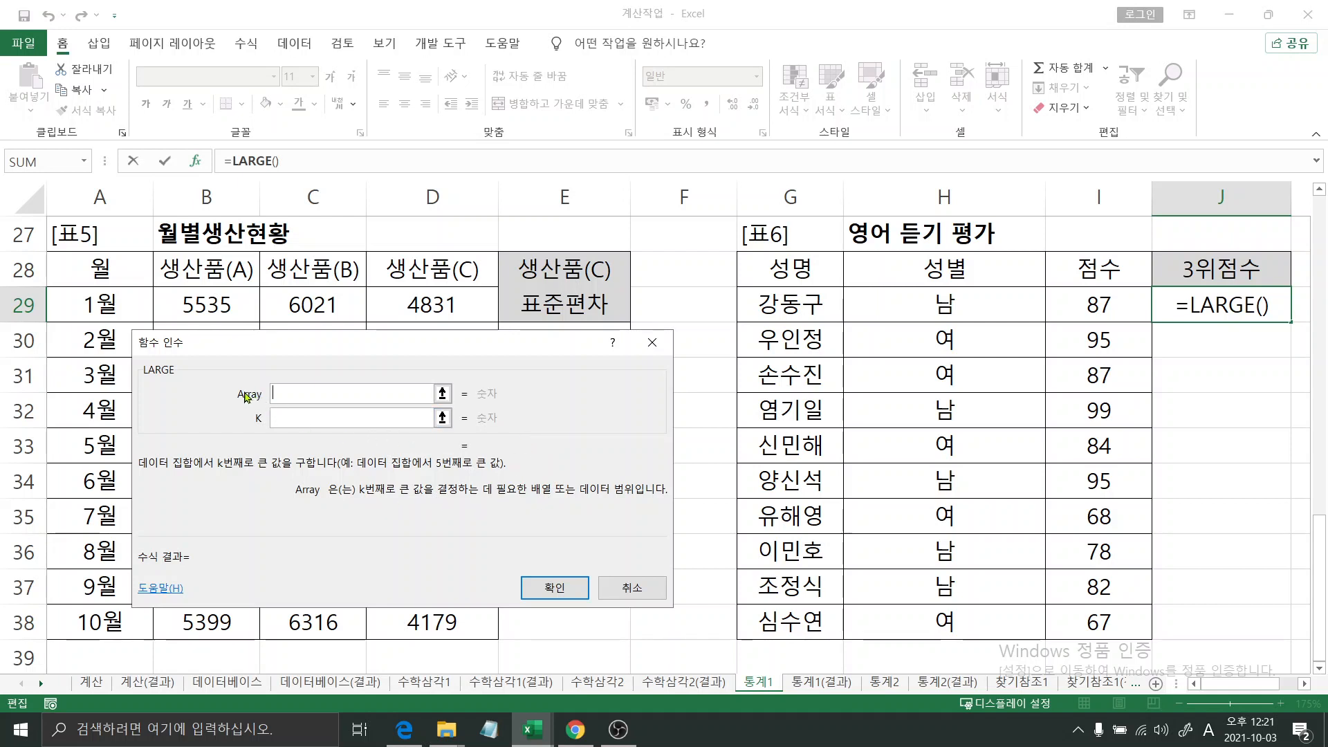
pyautogui.moveTo(1076, 309); pyautogui.dragTo(1103, 613)
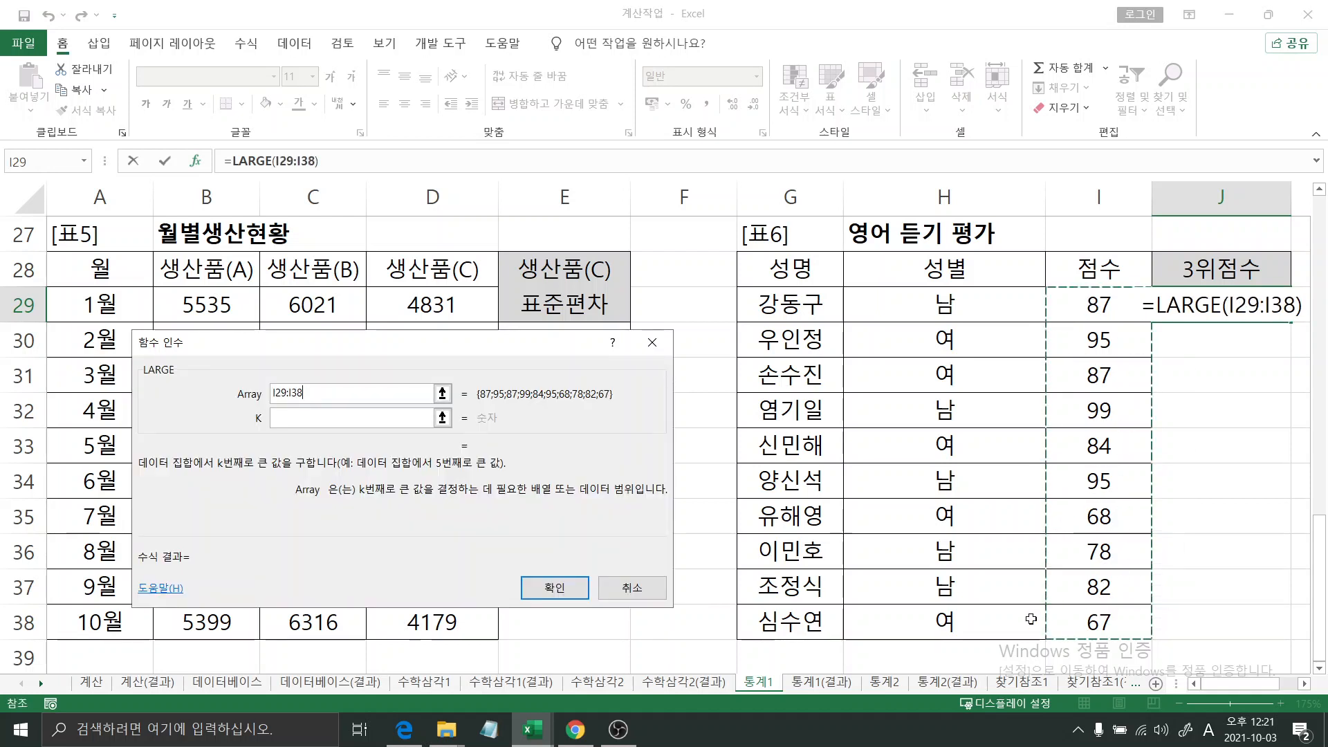
pyautogui.click(347, 421)
pyautogui.write('3')
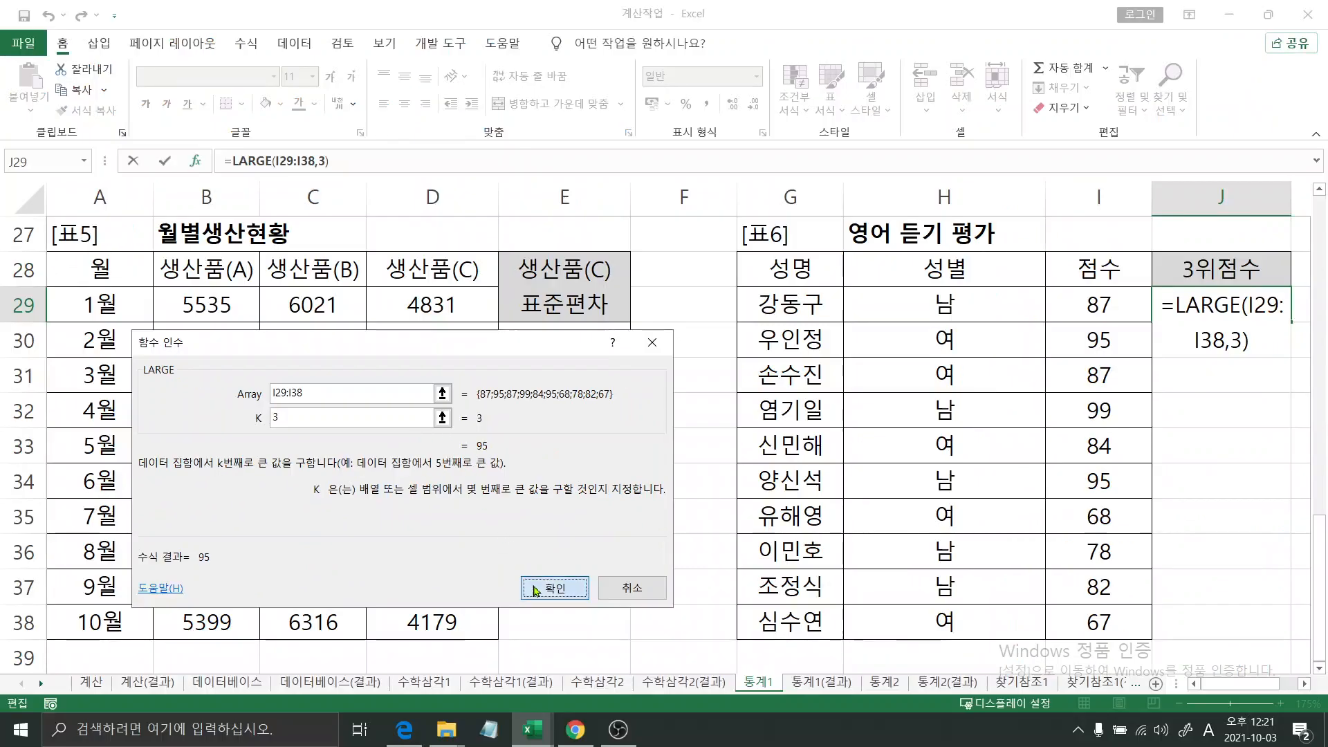
pyautogui.click(529, 585)
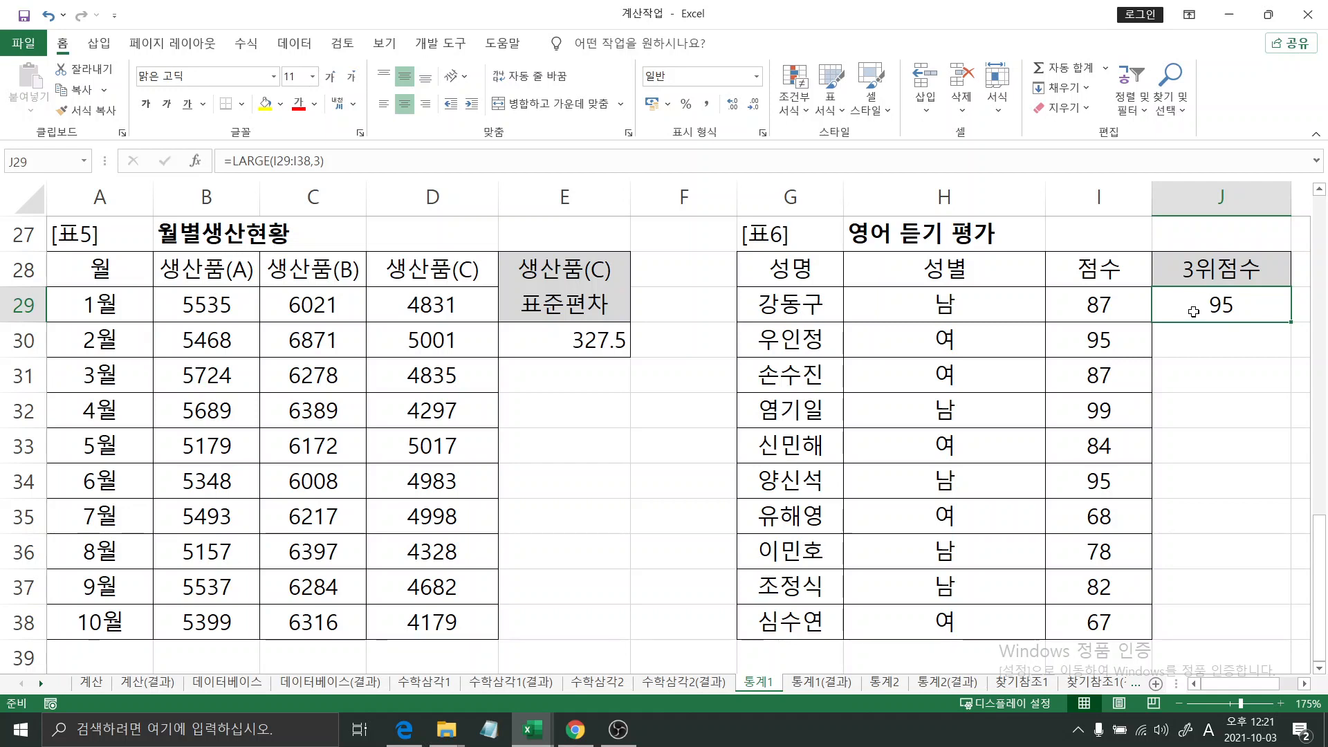
# - Append &"점" to the end of the LARGE formula in J29 and reselect the cell
pyautogui.press('super+plus')
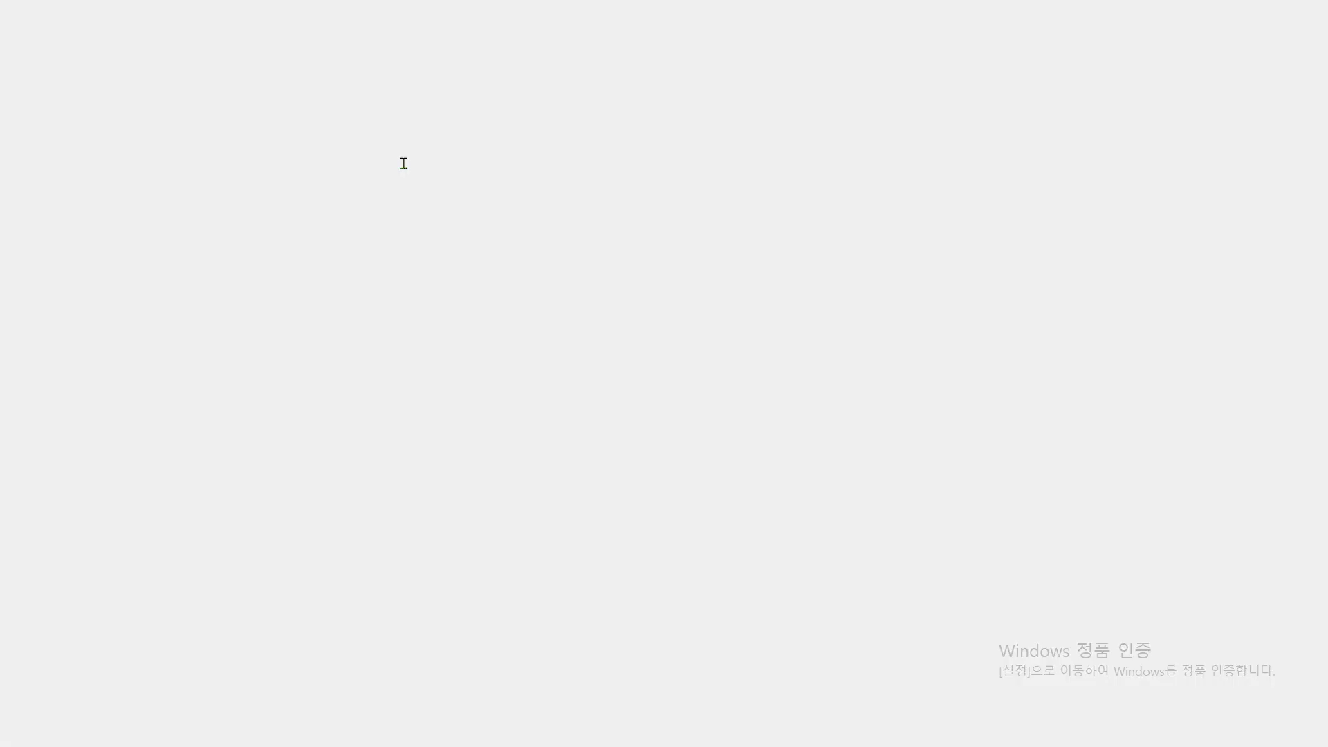
pyautogui.click(400, 163)
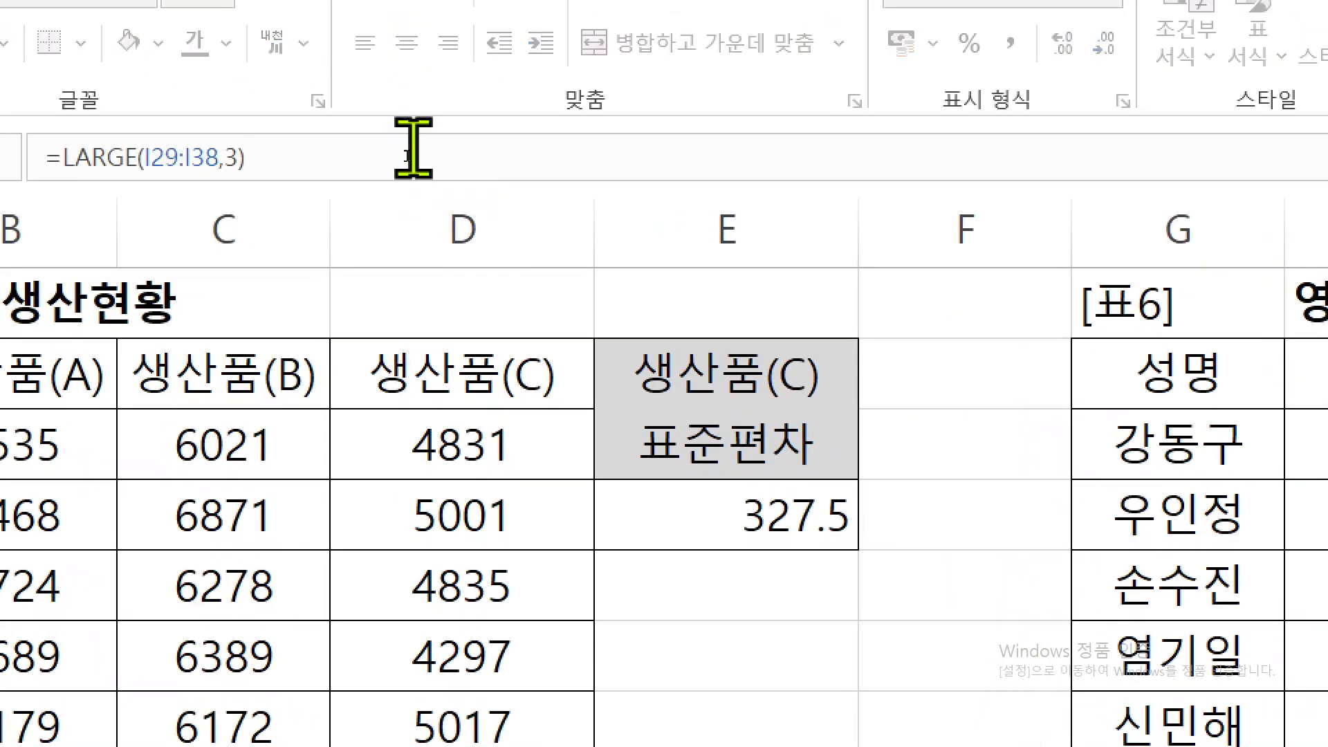
pyautogui.write('&')
pyautogui.write('"점"')
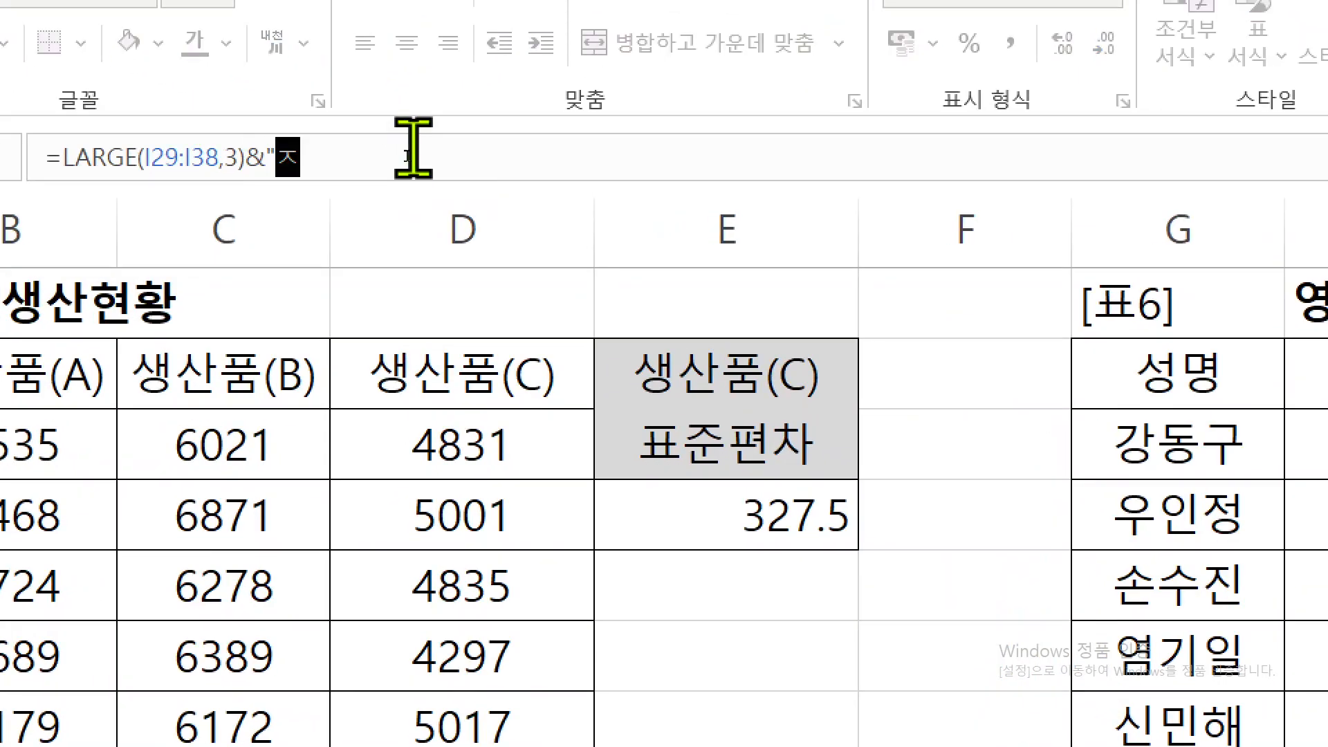
pyautogui.press('Return')
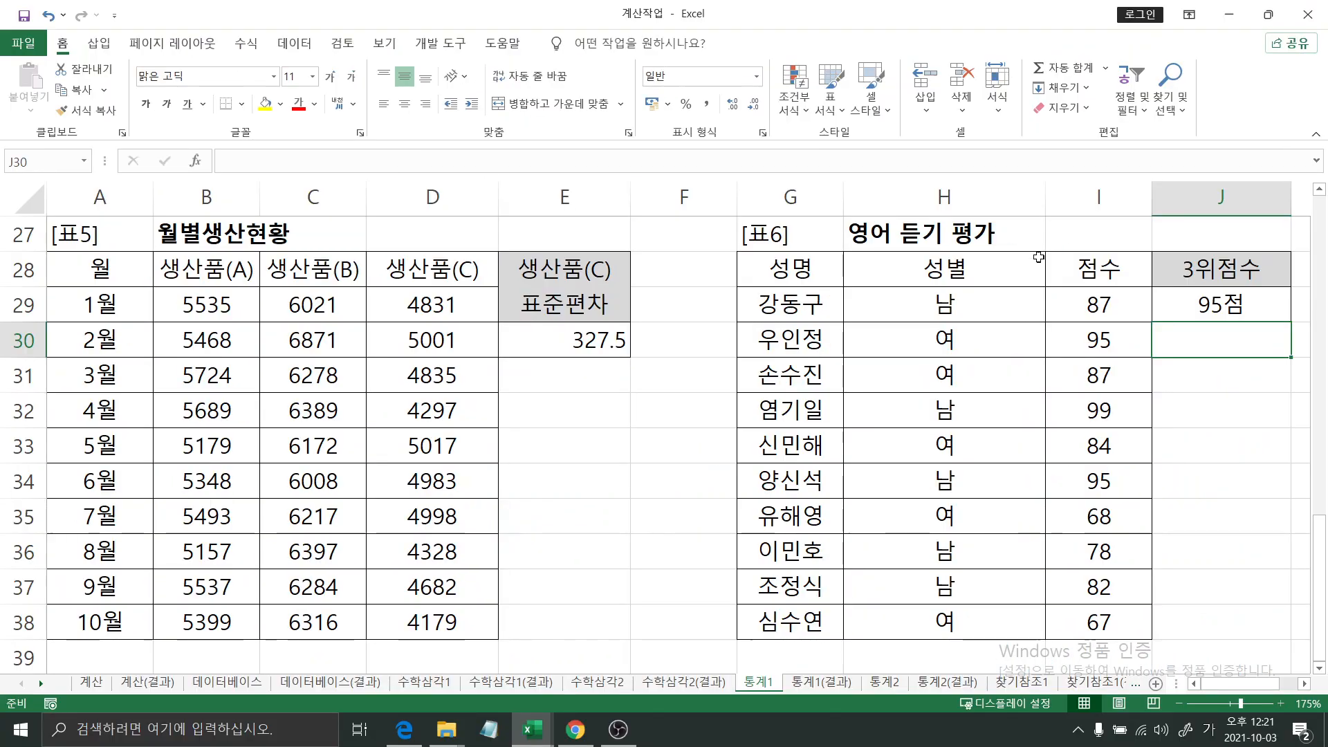
pyautogui.click(1207, 299)
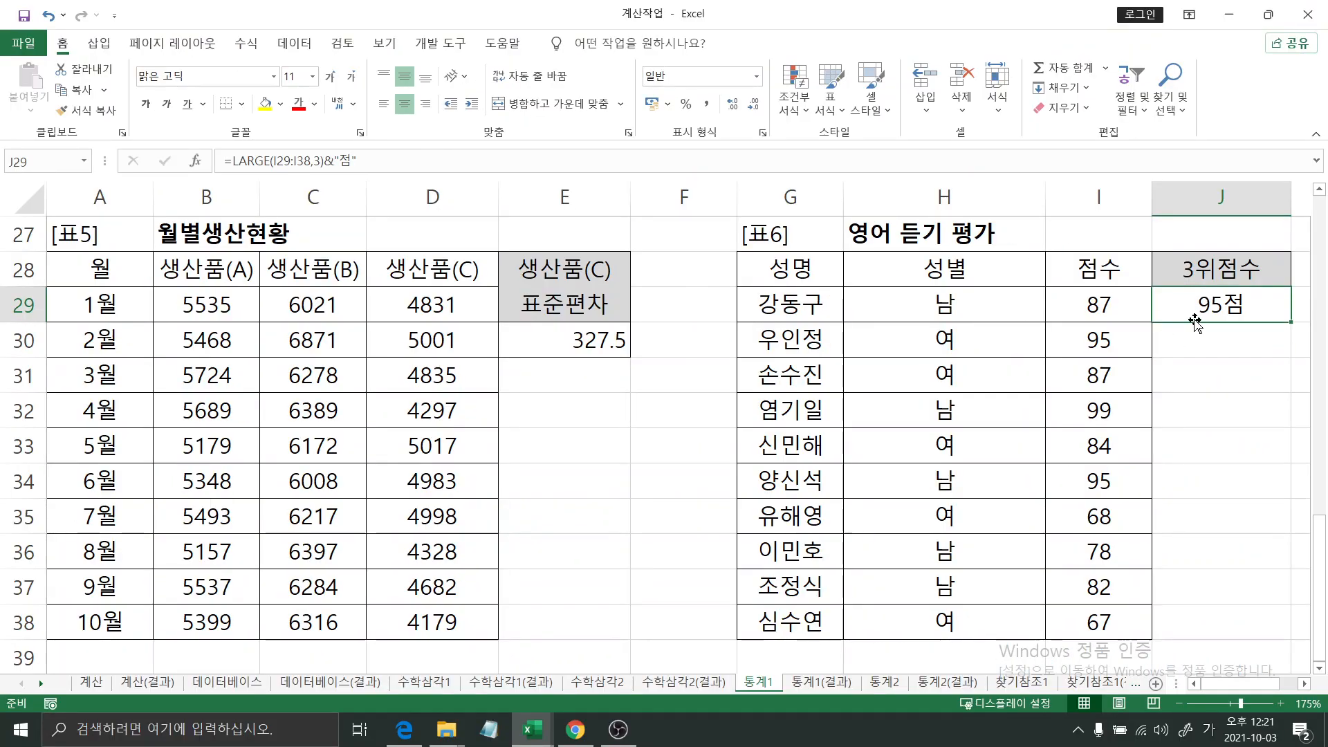